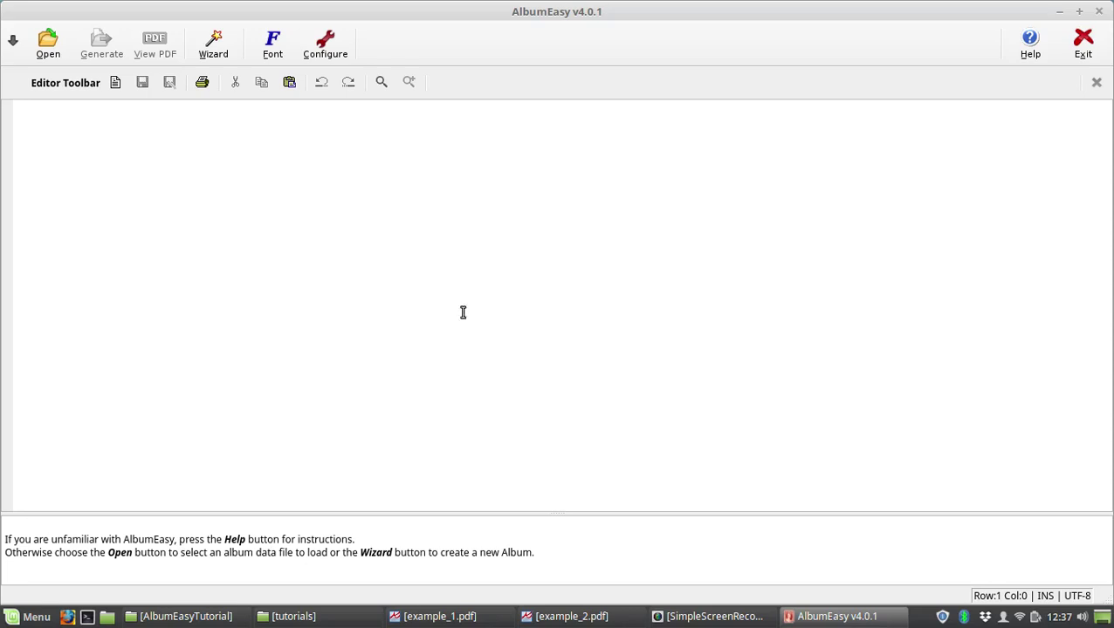
Review the finished sample album pages in example_1.pdf and example_2.pdf
click(454, 617)
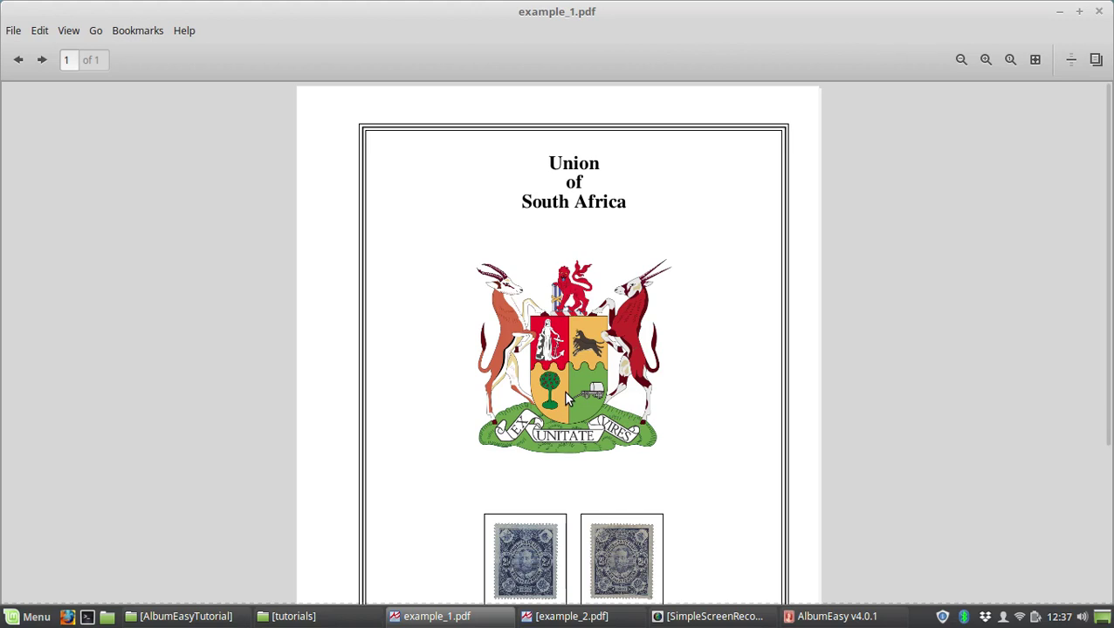
scroll(572, 411, down, 3)
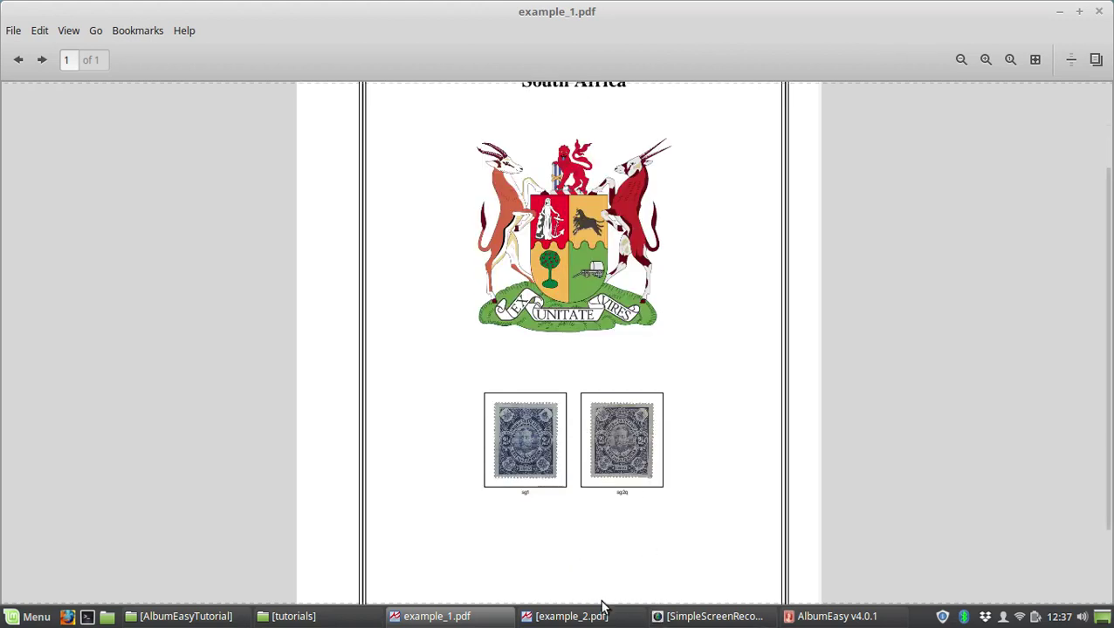
click(583, 618)
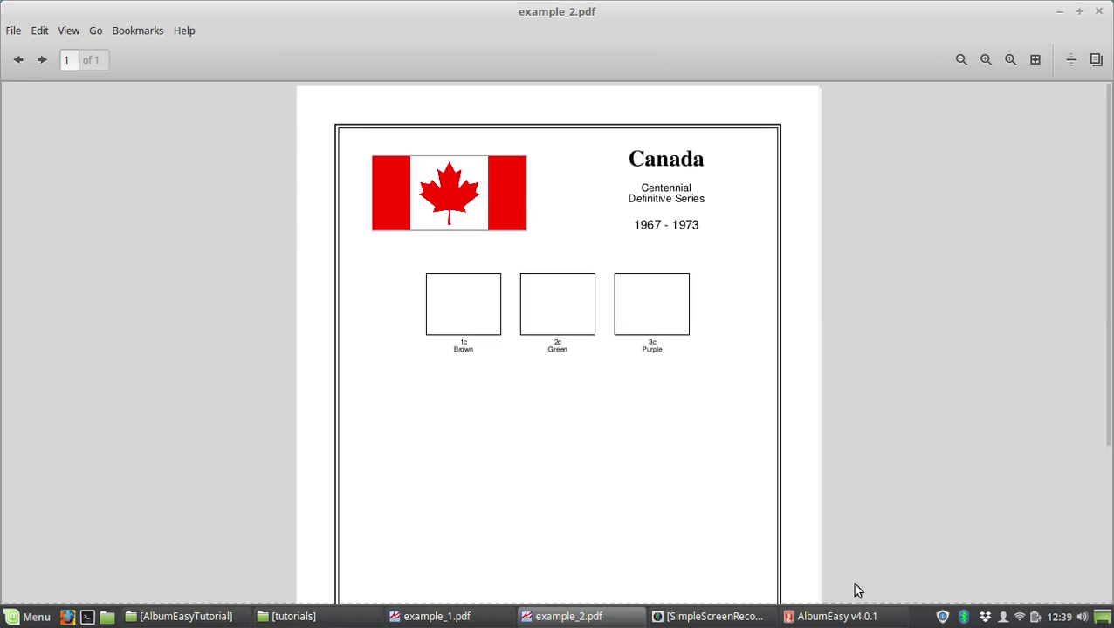
Switch to AlbumEasy, start the new album wizard and set the file location to the AlbumEasy/tutorials folder
click(821, 617)
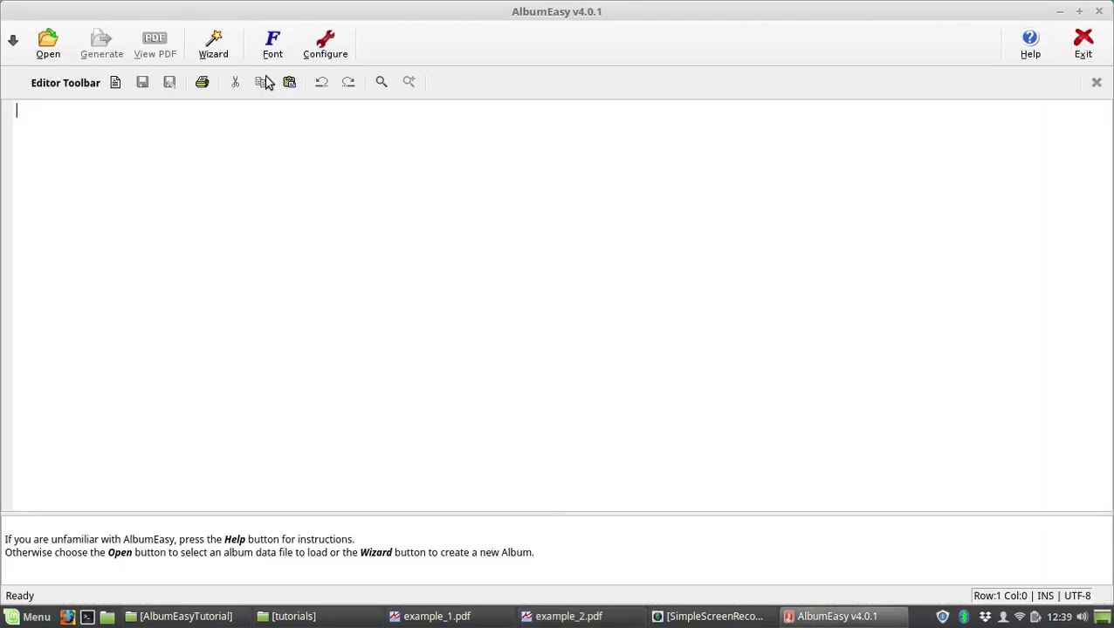
click(214, 50)
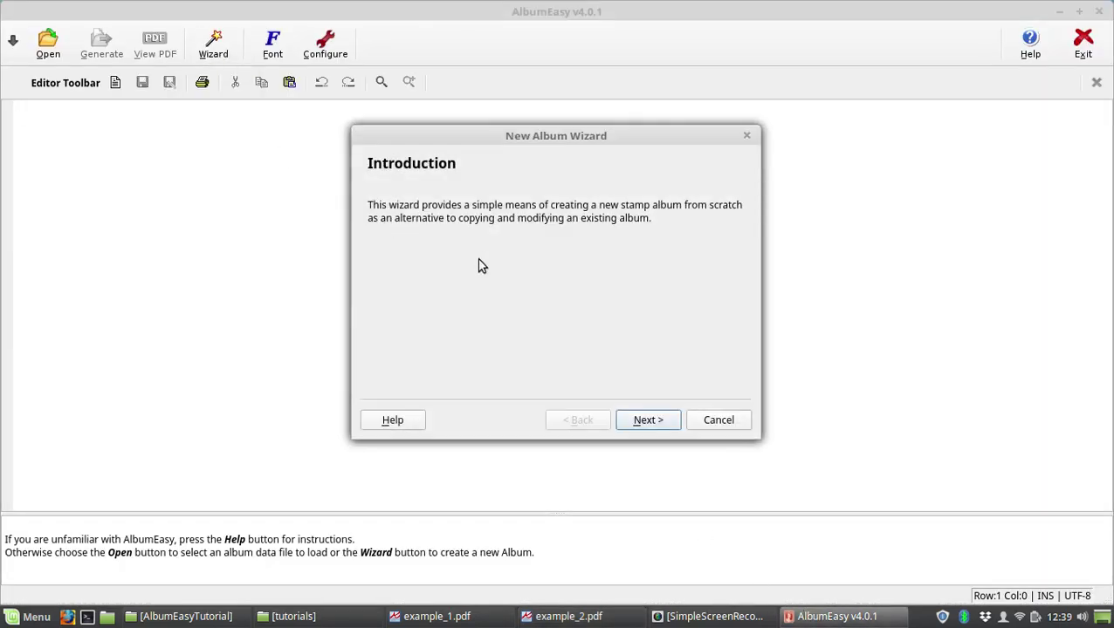
click(649, 419)
click(690, 290)
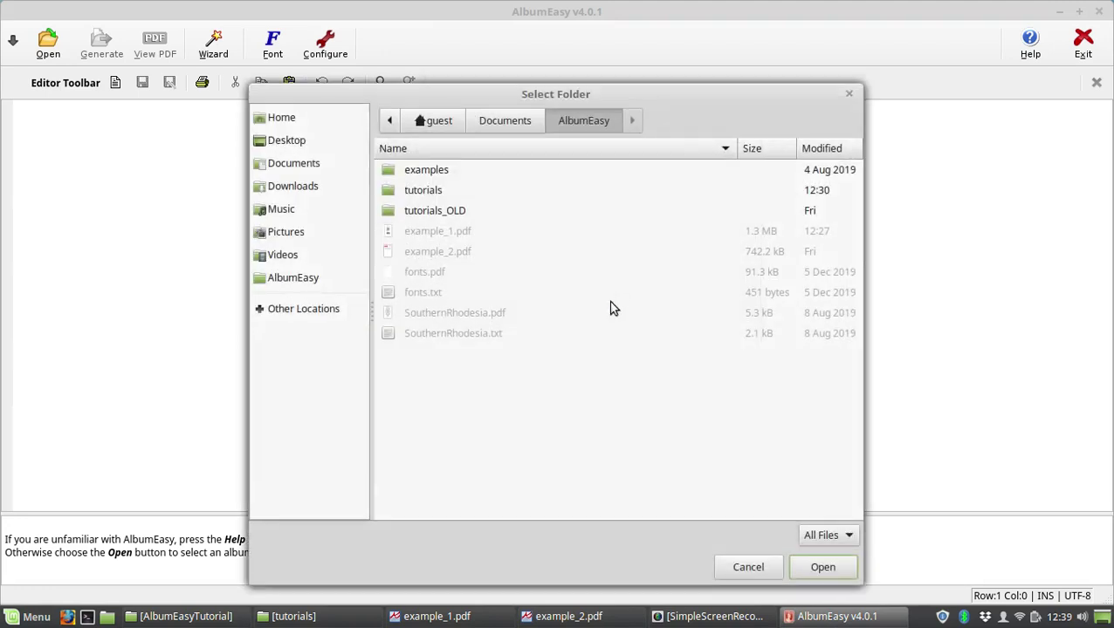
click(419, 192)
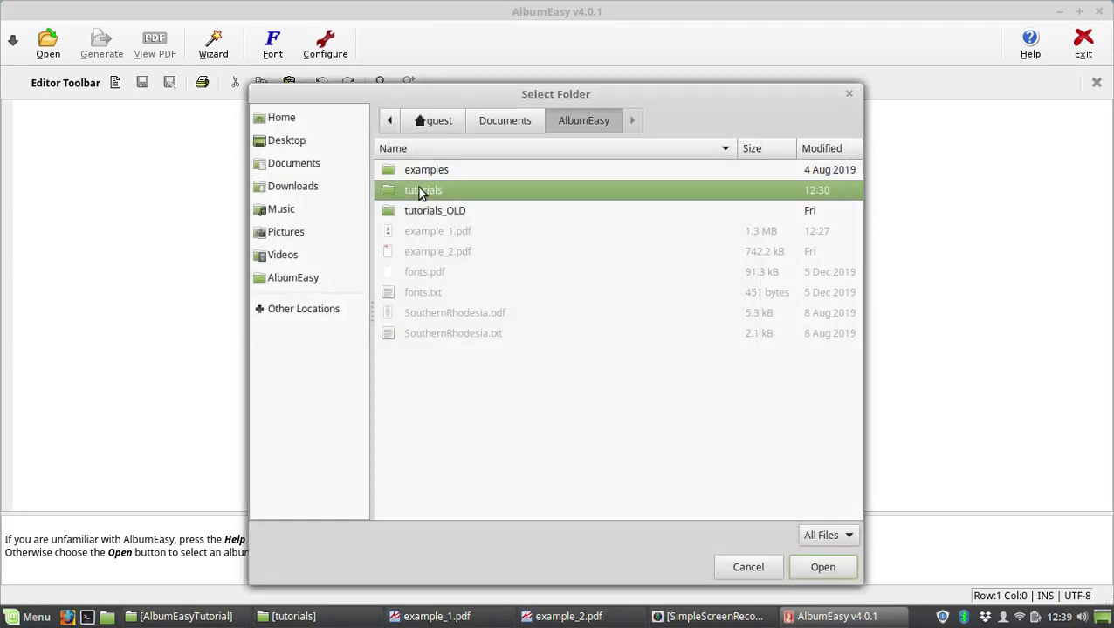
double_click(419, 191)
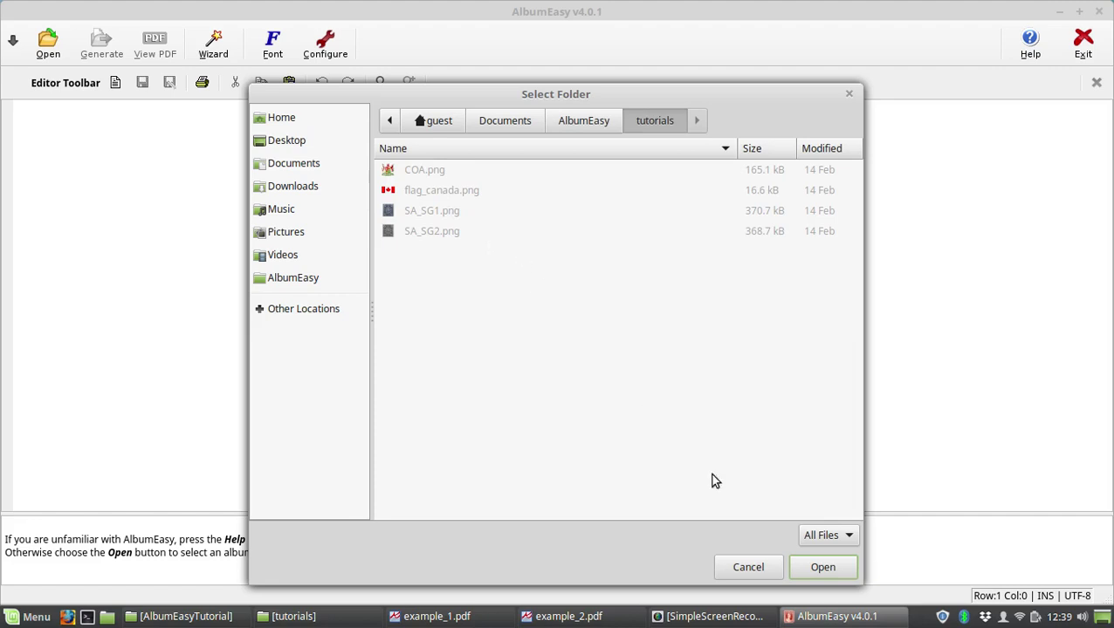
click(799, 568)
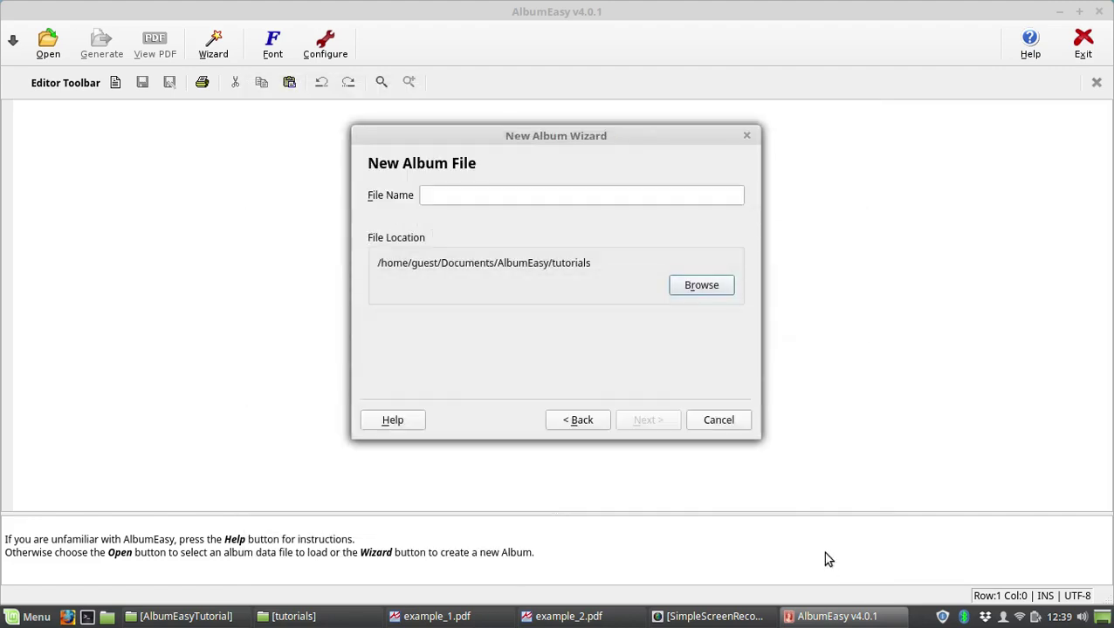
Name the new album file tutorial1 and continue to the layout settings
click(540, 194)
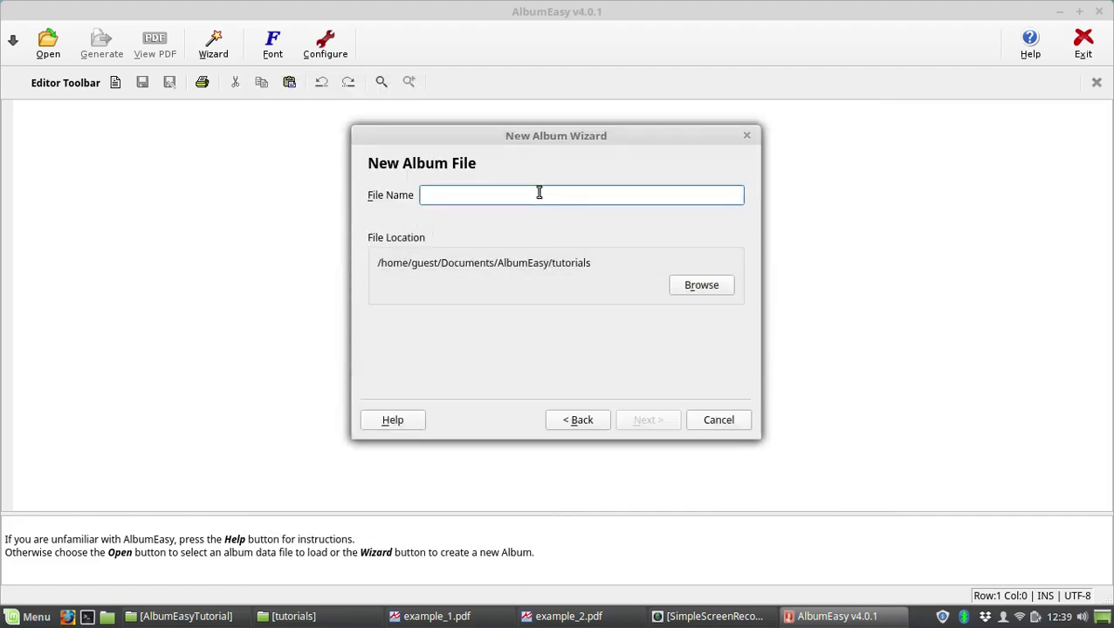
text(tutori)
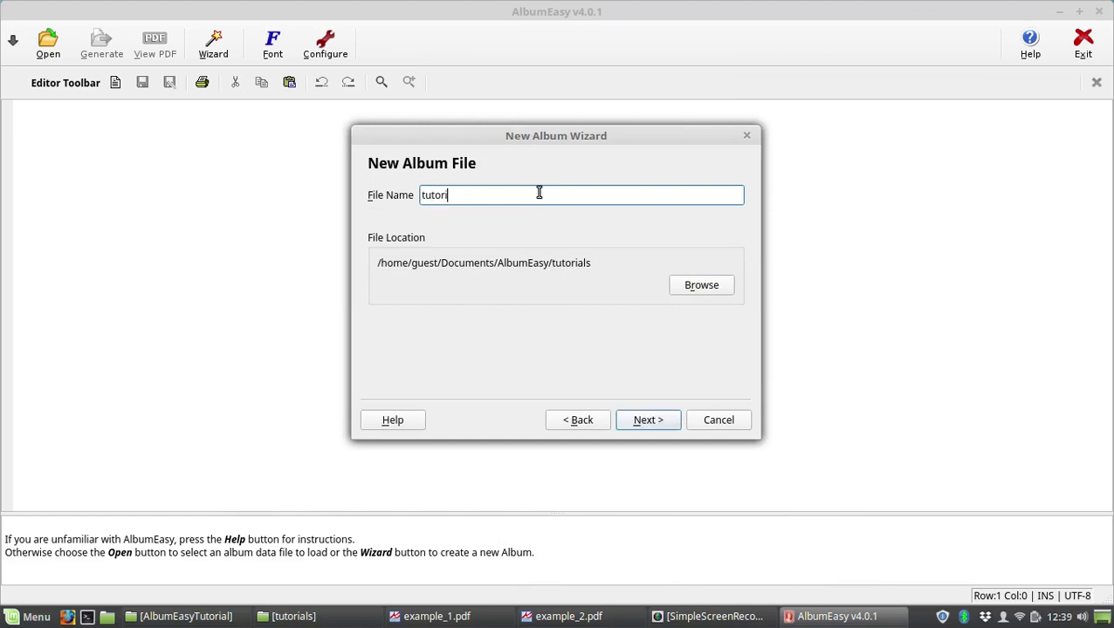
text(al1)
click(649, 421)
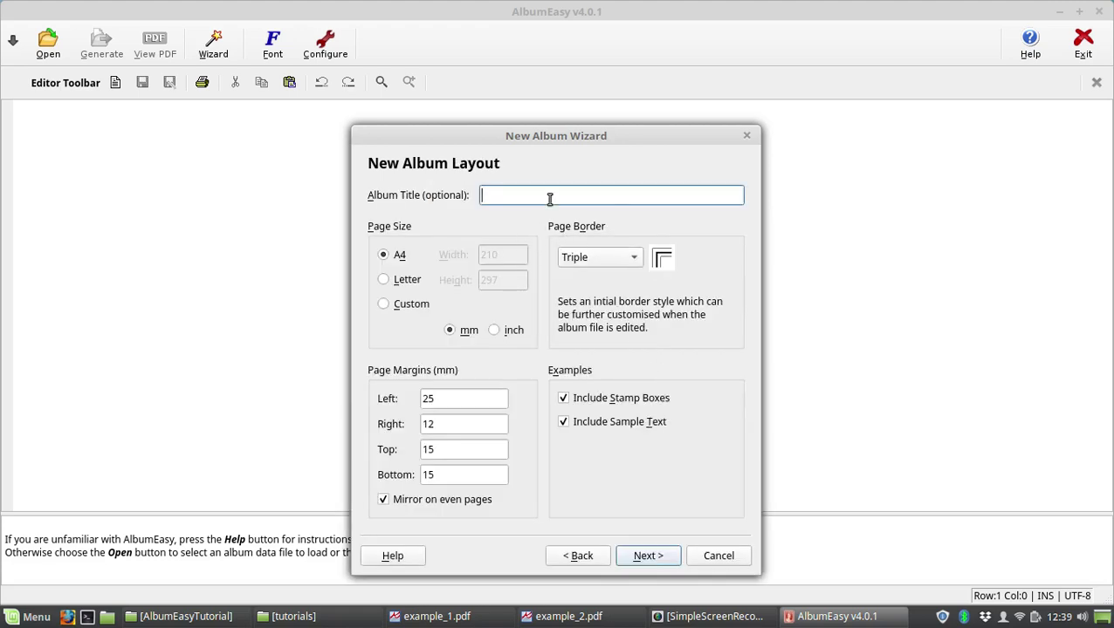
Exclude the example stamp boxes and sample text, keep the other layout defaults, and create the album file
click(593, 400)
click(589, 424)
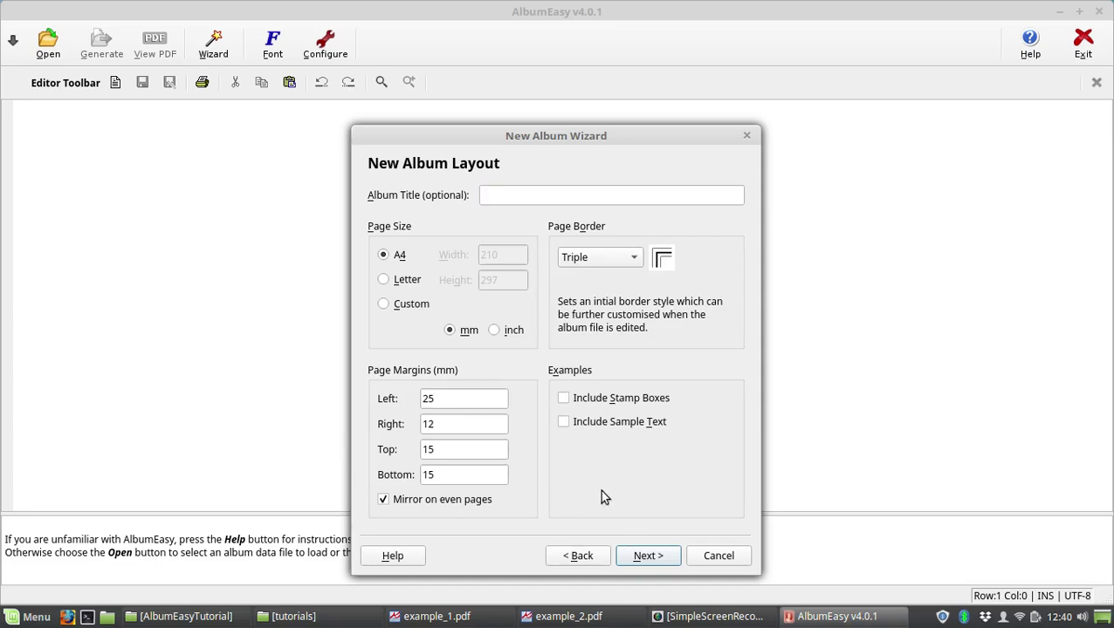
click(644, 556)
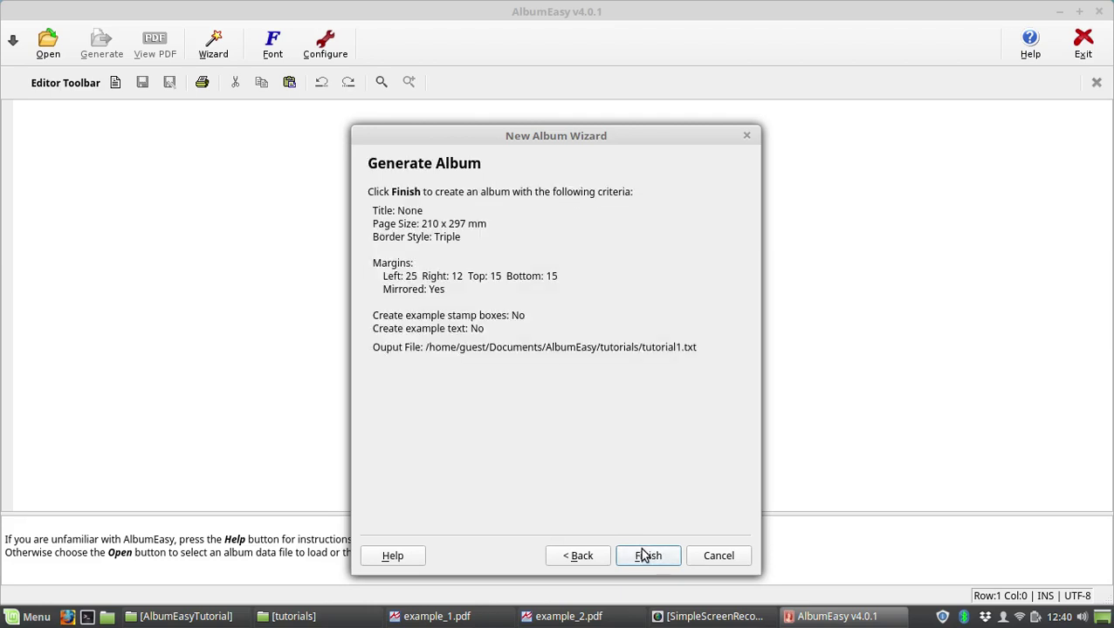
click(653, 557)
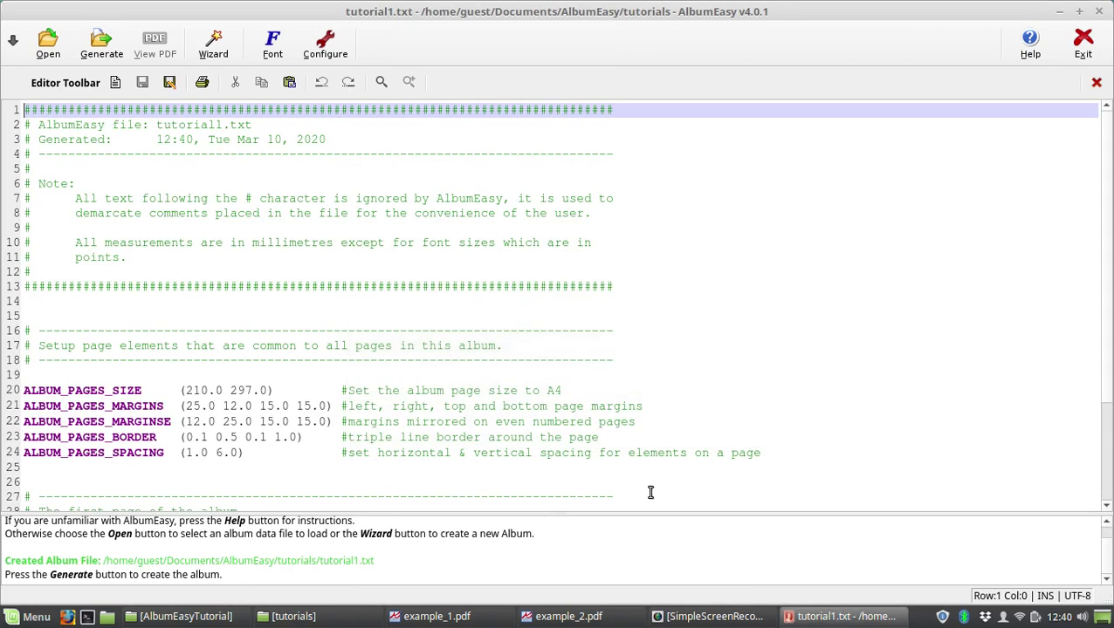
Generate the album PDF from tutorial1.txt and view it with the whole page fitted in the window
scroll(513, 330, down, 3)
scroll(513, 330, up, 3)
click(116, 58)
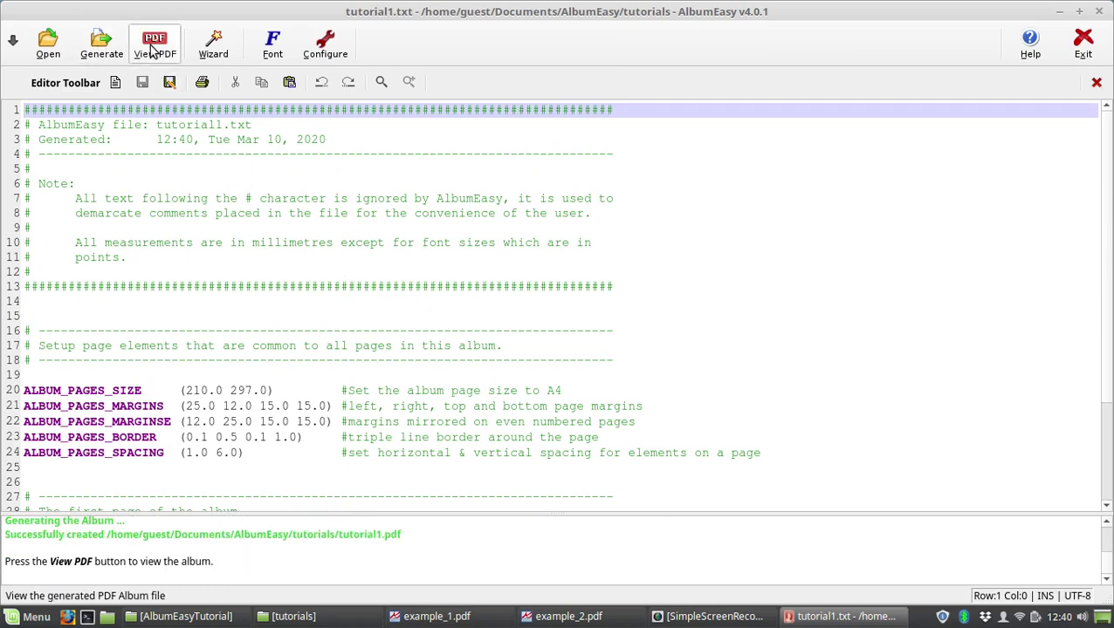
click(155, 48)
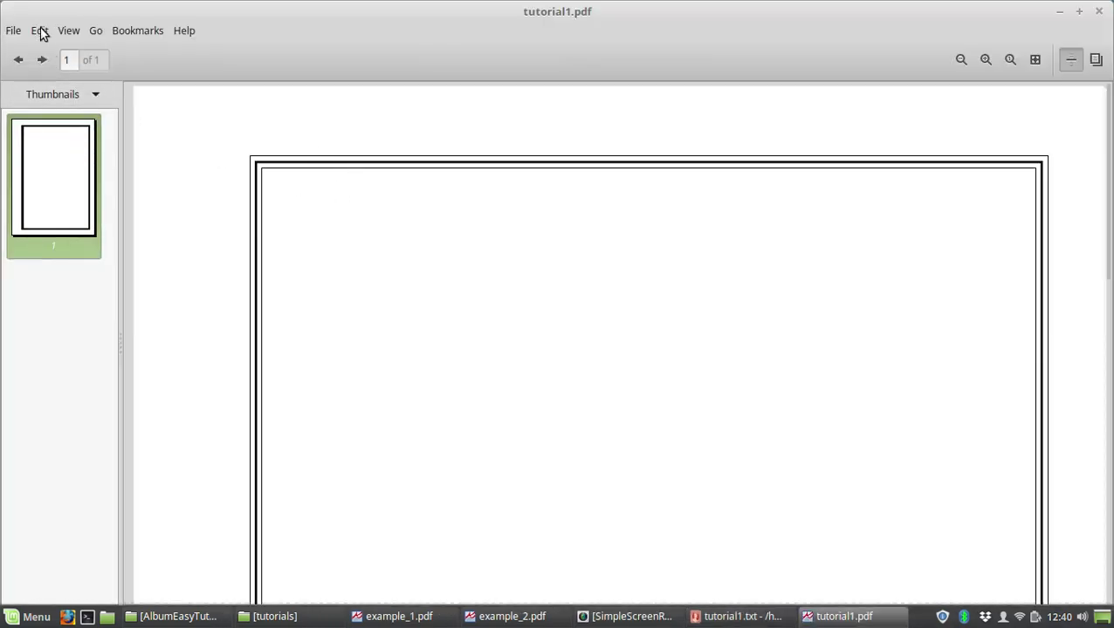
click(67, 32)
click(103, 308)
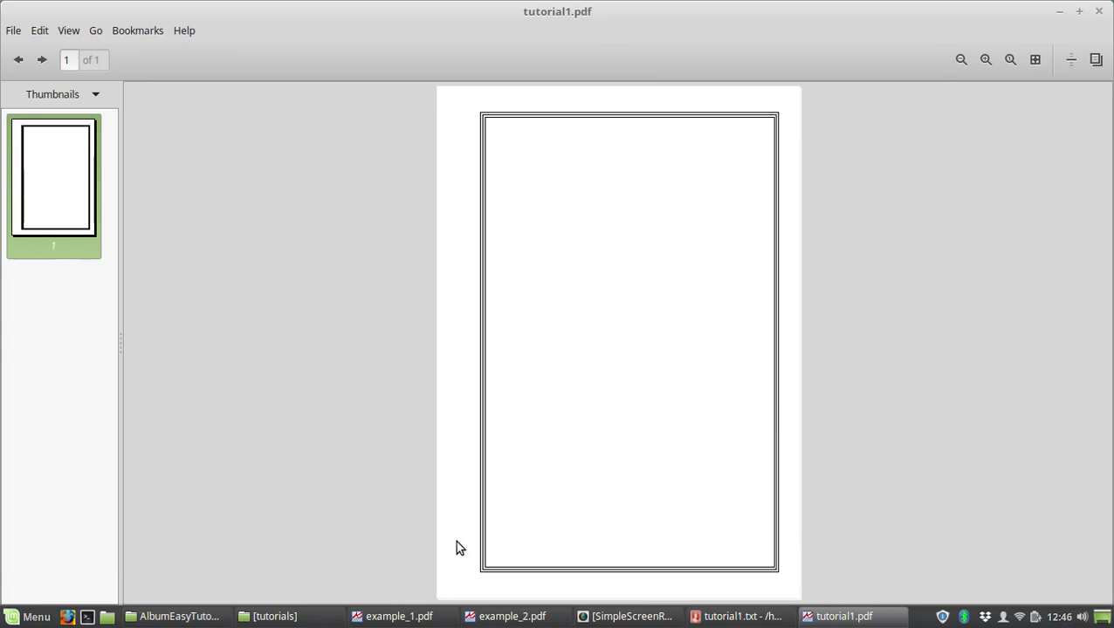
Check the title and layout of the South Africa page in example_1.pdf, and return to tutorial1.txt in AlbumEasy
click(410, 618)
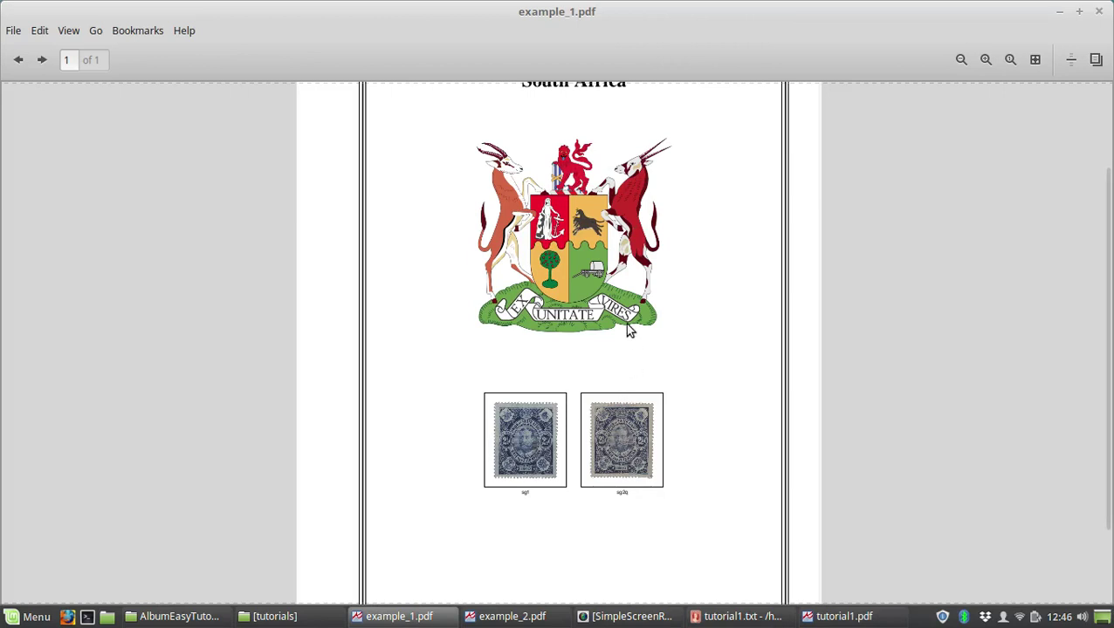
scroll(622, 254, up, 3)
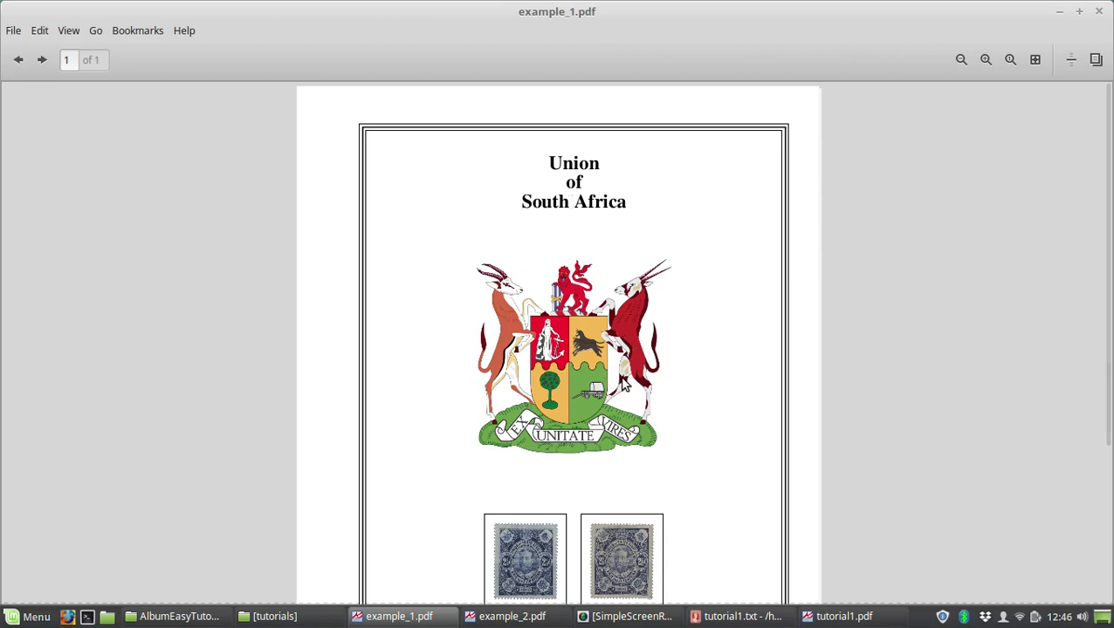
click(721, 619)
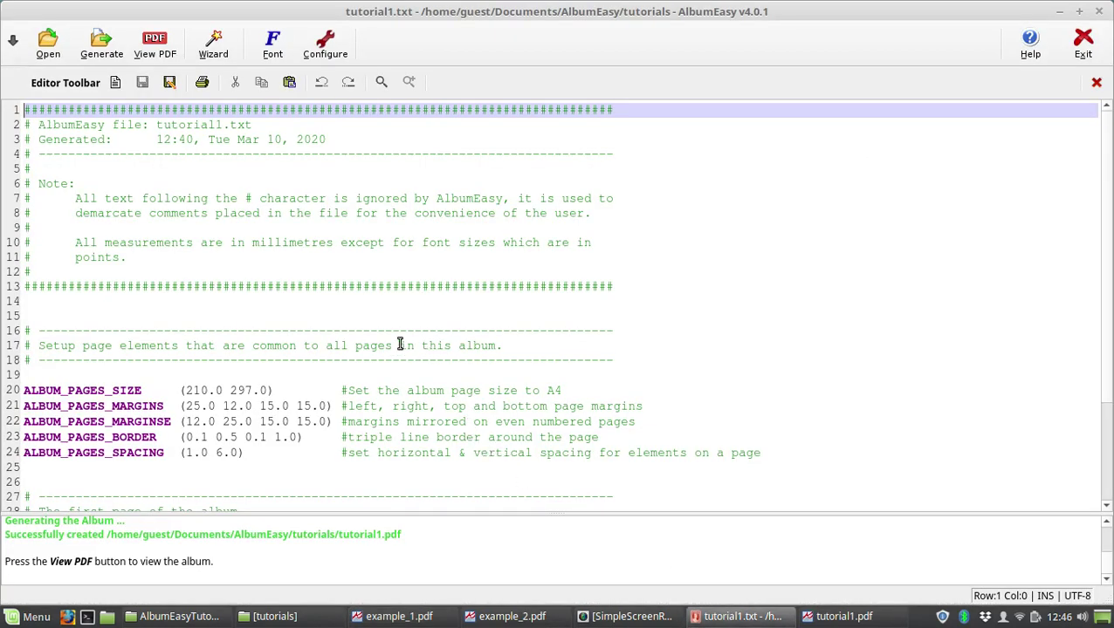
Below PAGE_START, add the centred heading command PAGE_TEXT_CENTRE (TB 22 "\nUnion\nof\nSouth Africa" 20.0)
scroll(398, 340, down, 3)
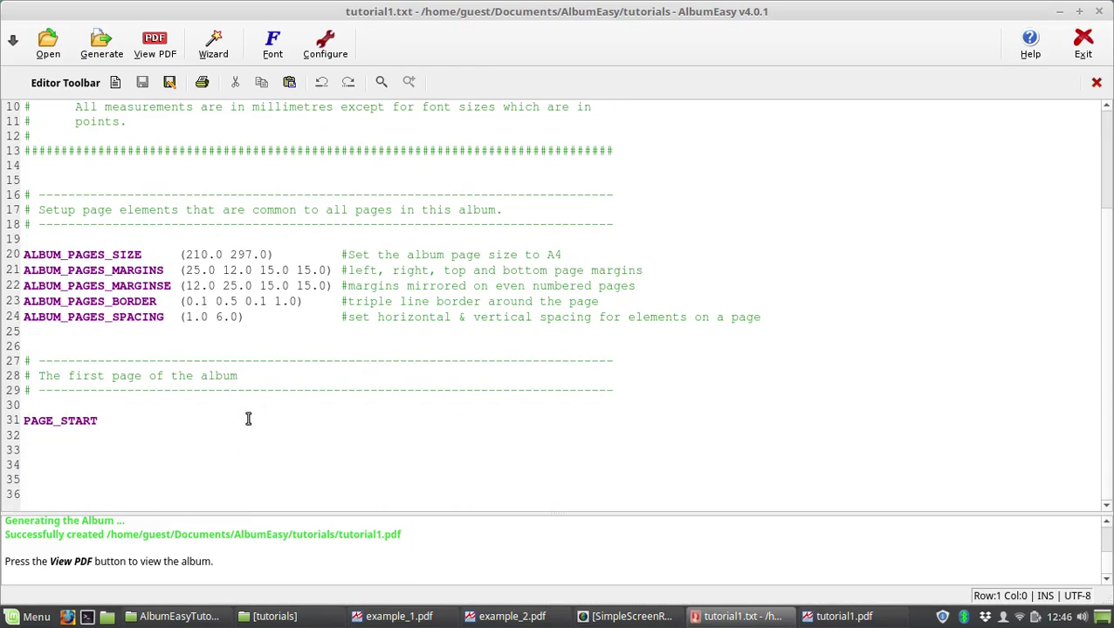
click(204, 439)
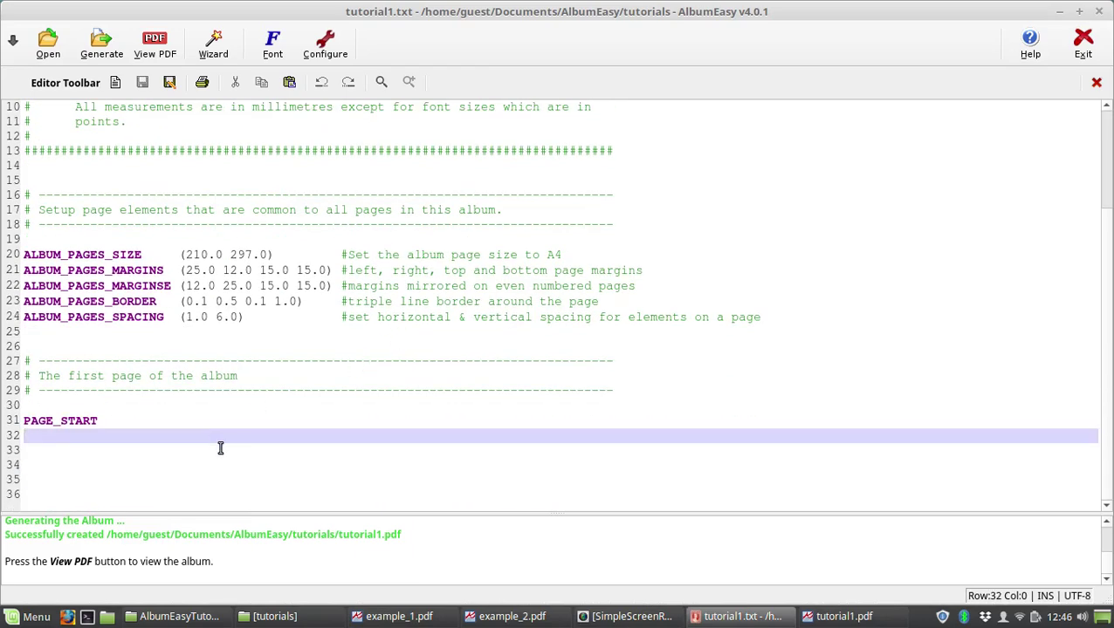
key(Return)
text(PAGE_)
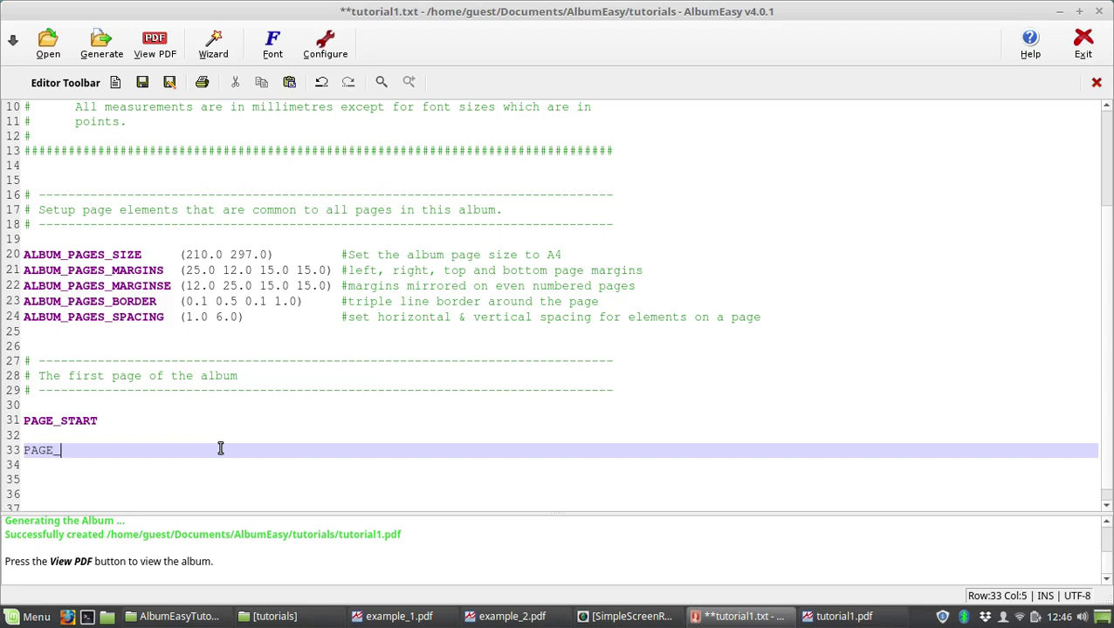
text(TEXT_)
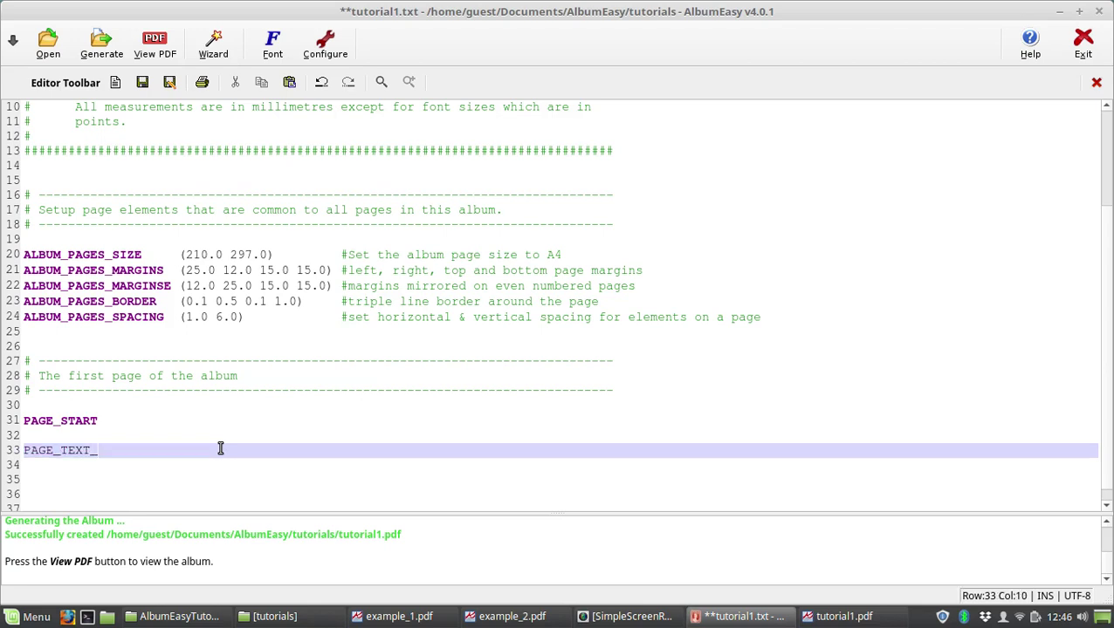
text(CENTRE)
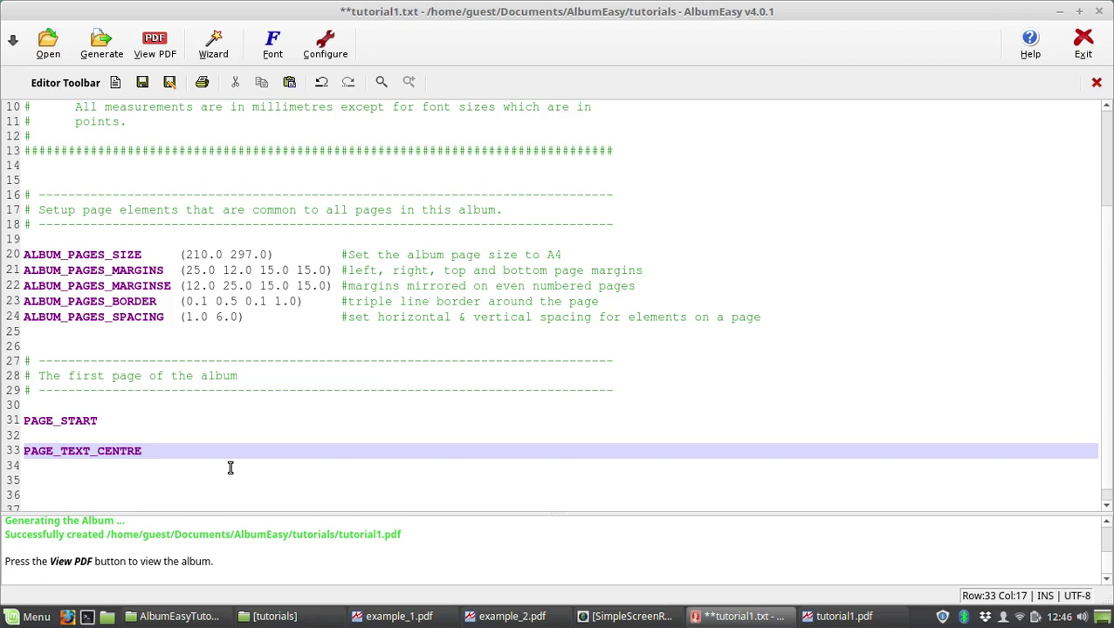
text((TB 22 "\nUnion\nof\nSou)
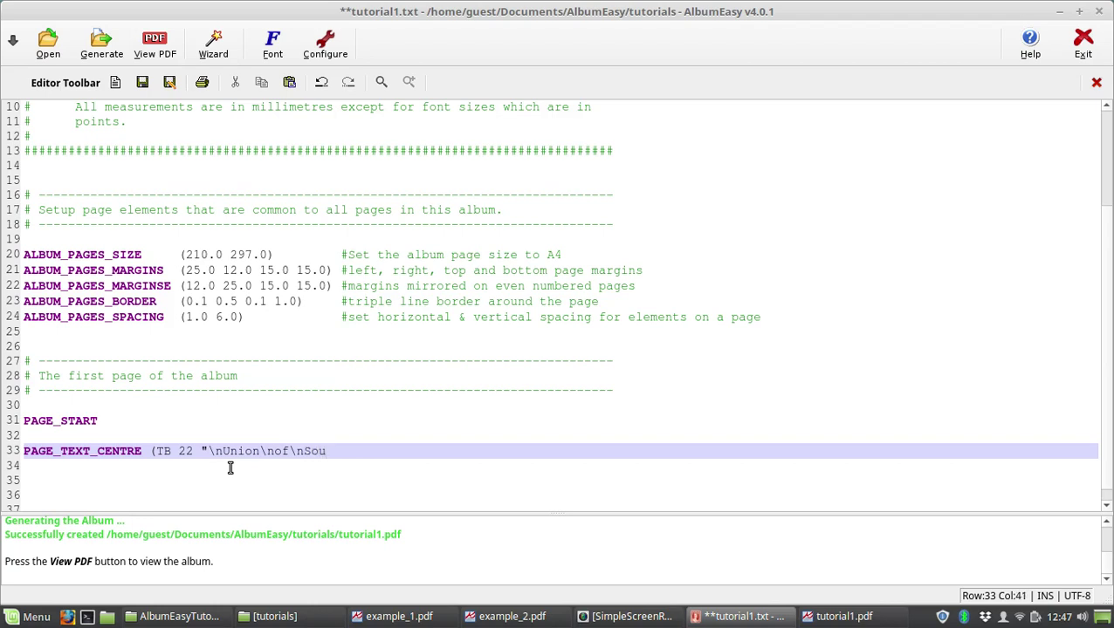
text(th Africa))
key(Return)
key(BackSpace)
key(Left)
text(" 20.0)
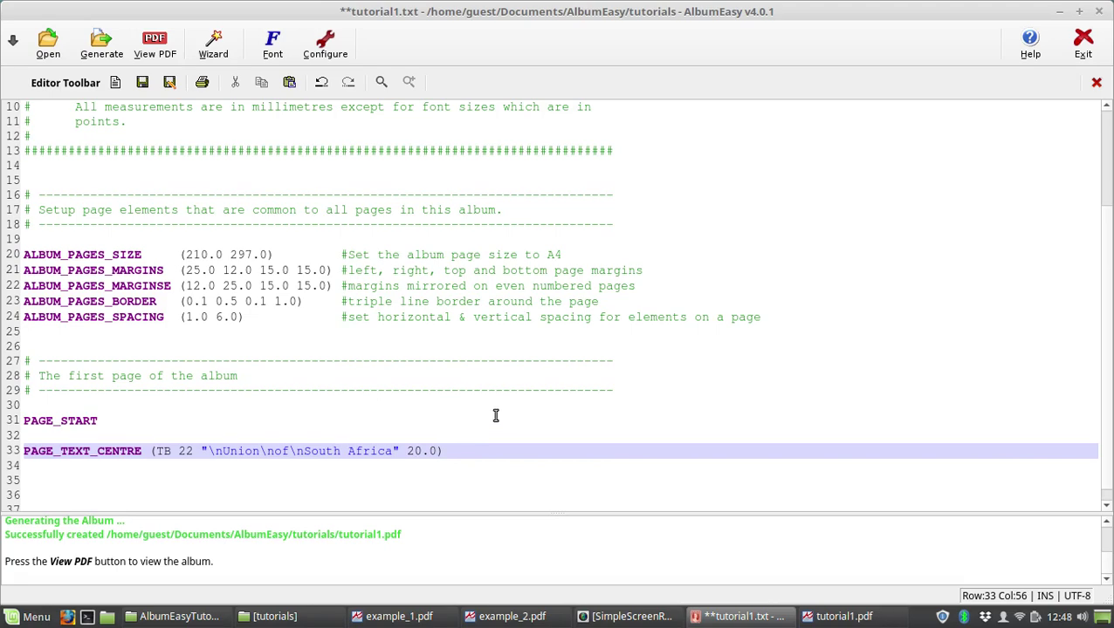
View the coat of arms image COA.png from the tutorials folder and return to tutorial1.txt in AlbumEasy
click(295, 617)
double_click(281, 178)
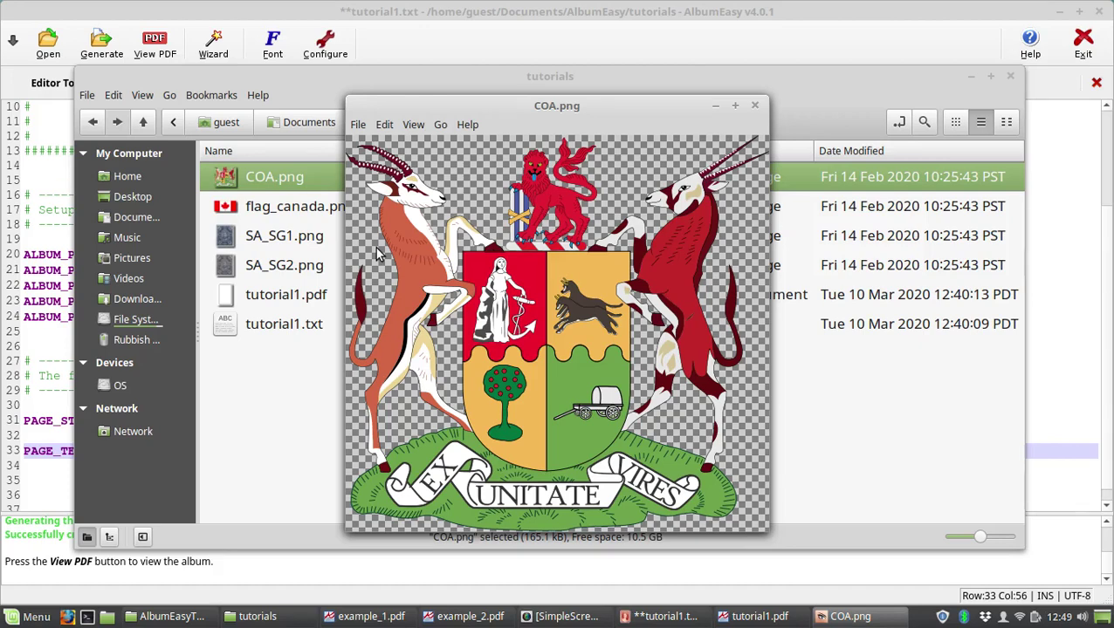
key(alt+Tab)
key(alt+Tab)
key(alt+Tab)
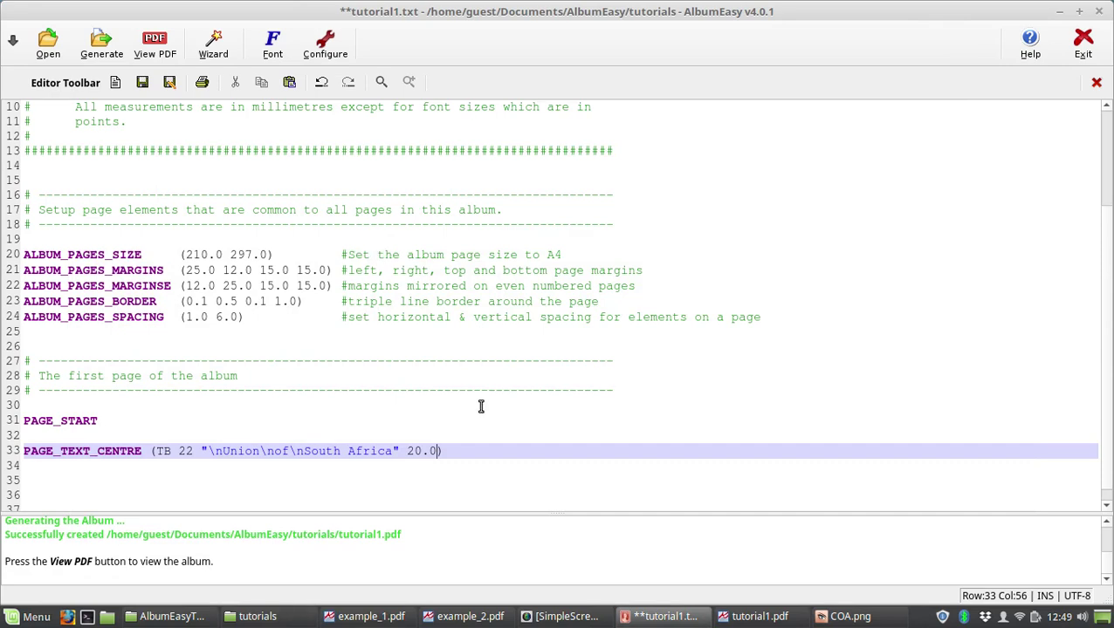
Add the row command ROW_START_FS(HN 6 0.1 6.0) on line 35, below the heading command
click(358, 481)
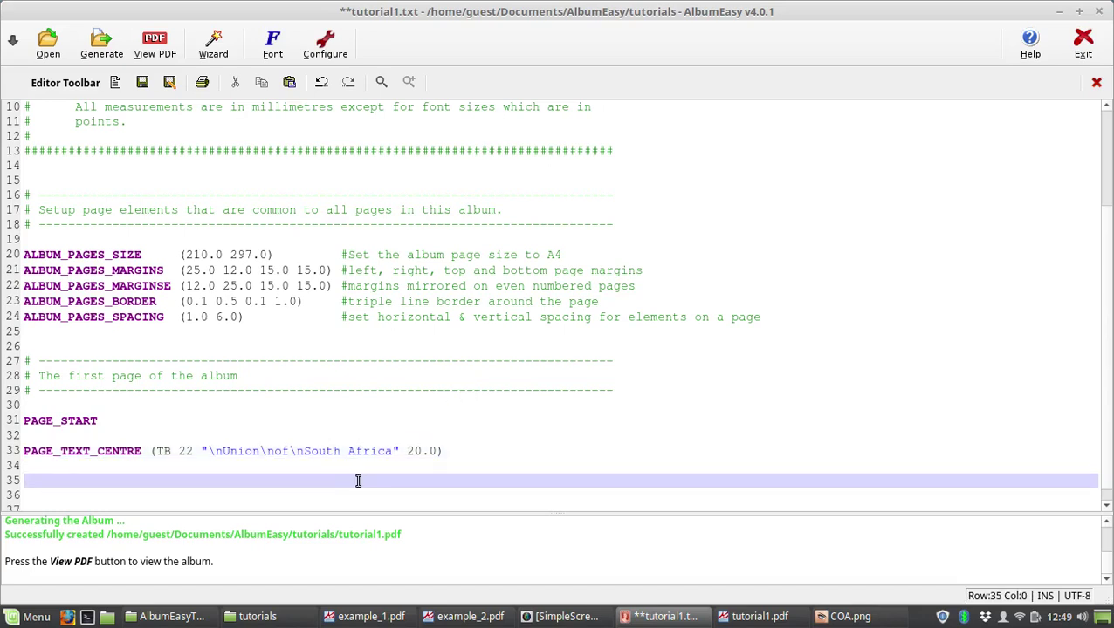
text(ROW_START_FS()
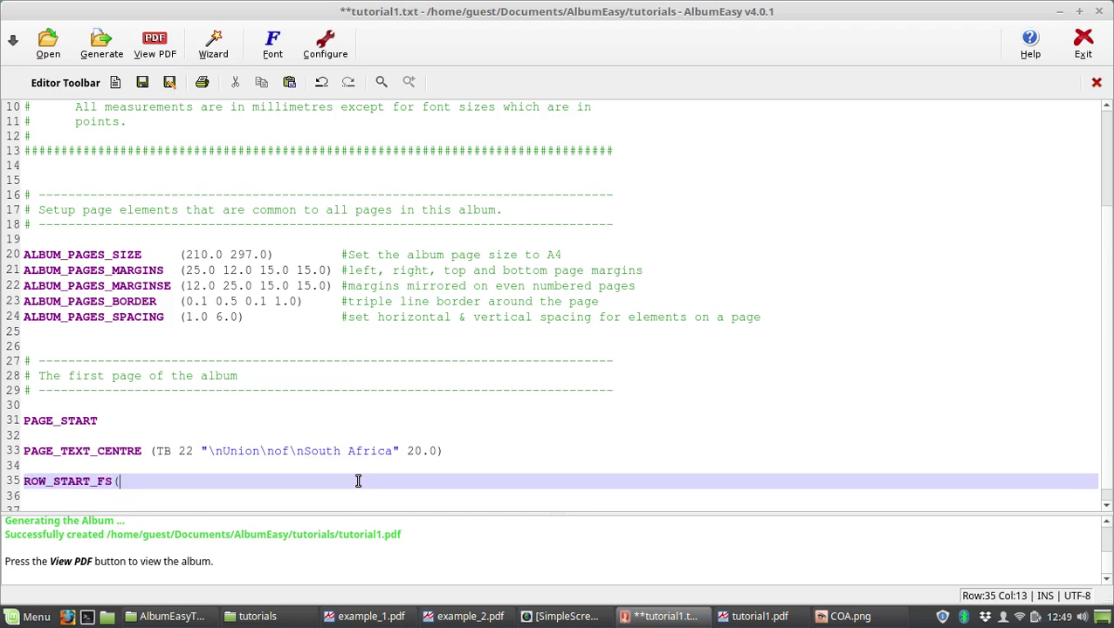
text(HN 6 0.1 6.0)
key(BackSpace)
key(Down)
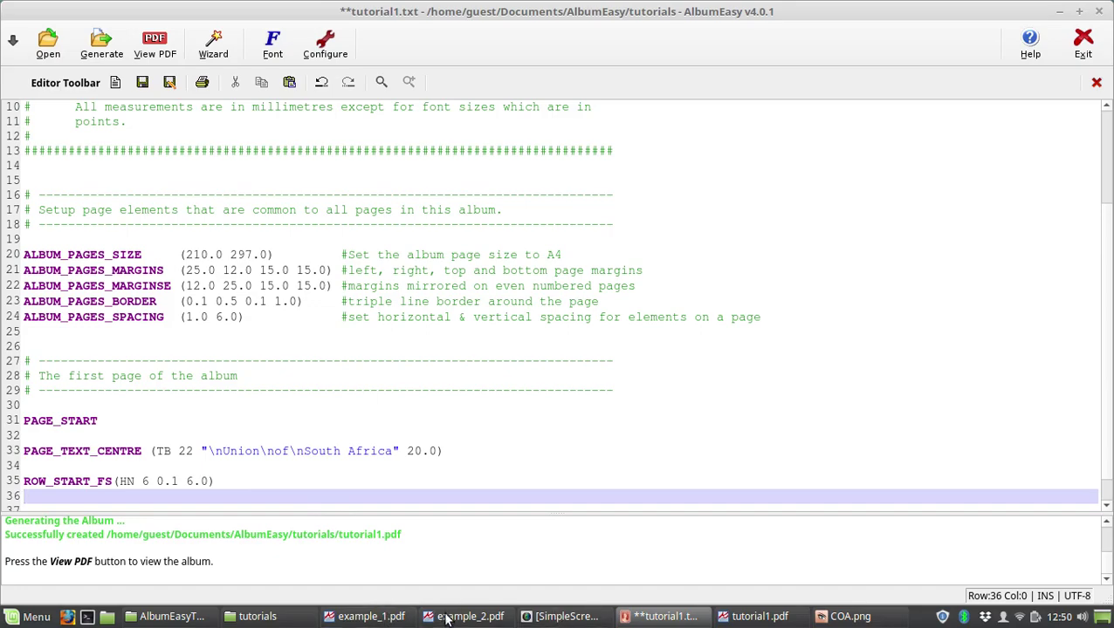
Look up the STAMP_ADD_IMG command and its parameters in the AlbumEasy help index, and return to tutorial1.txt
click(667, 617)
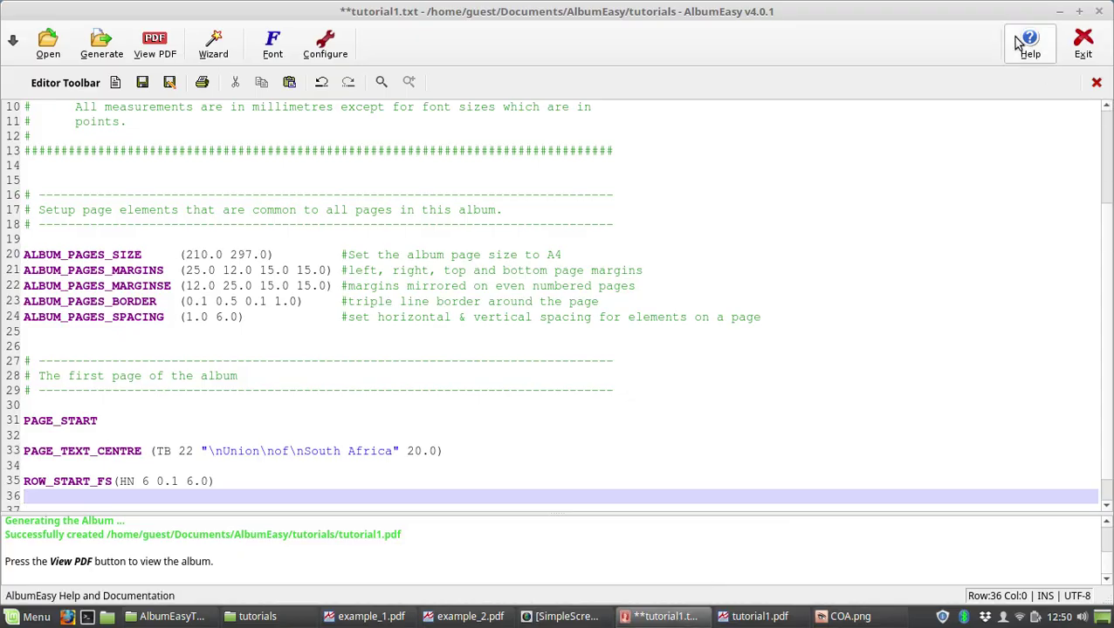
click(1030, 43)
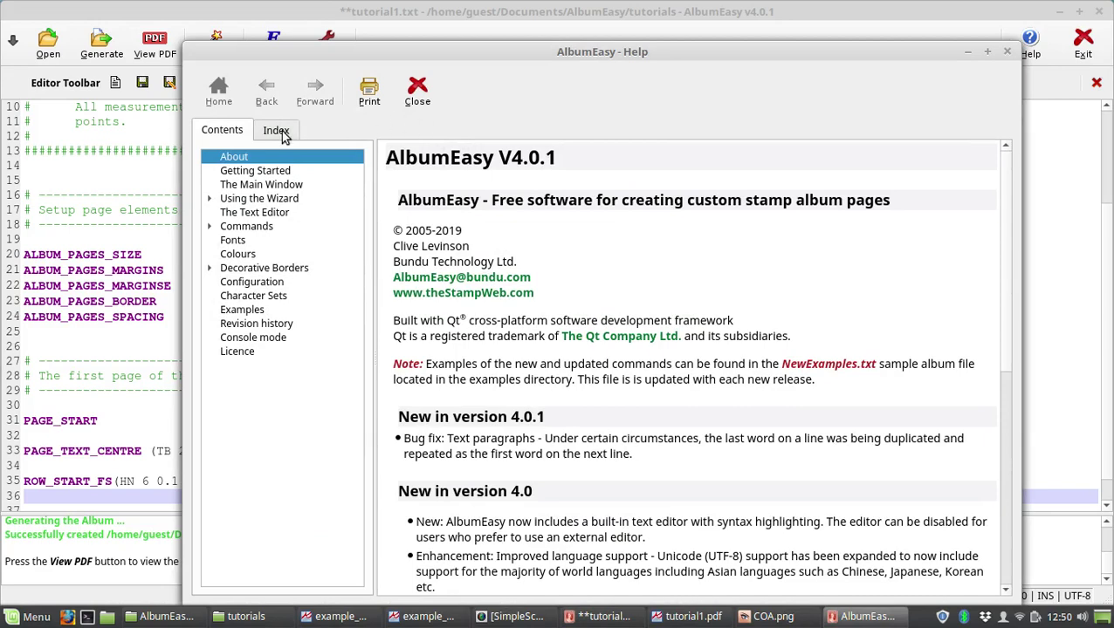
click(275, 129)
click(280, 157)
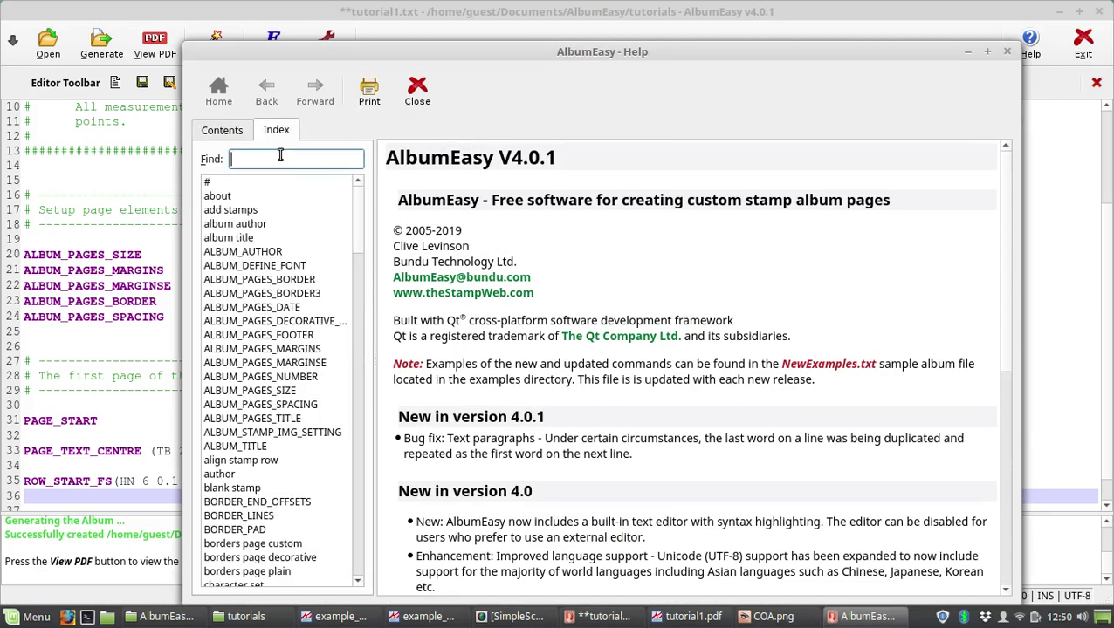
text(stam)
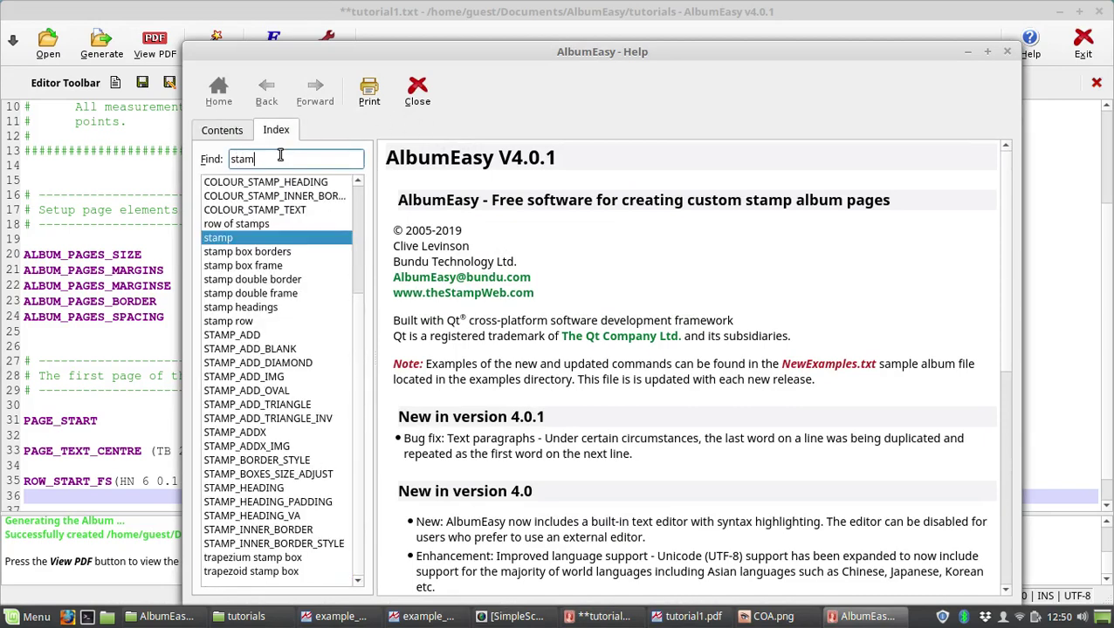
text(p_ad)
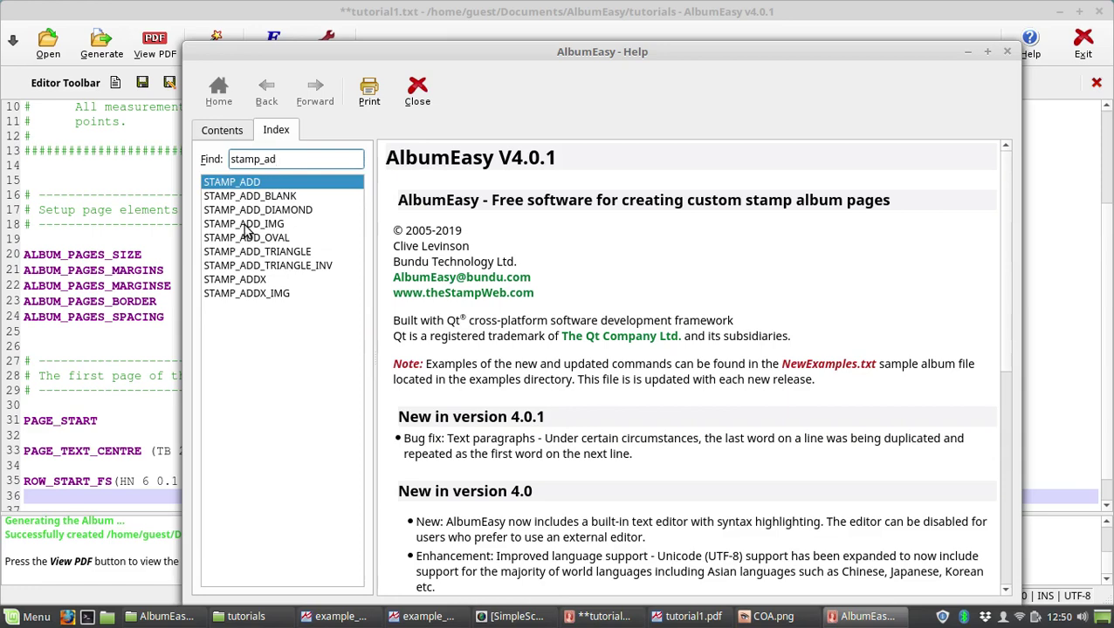
click(245, 225)
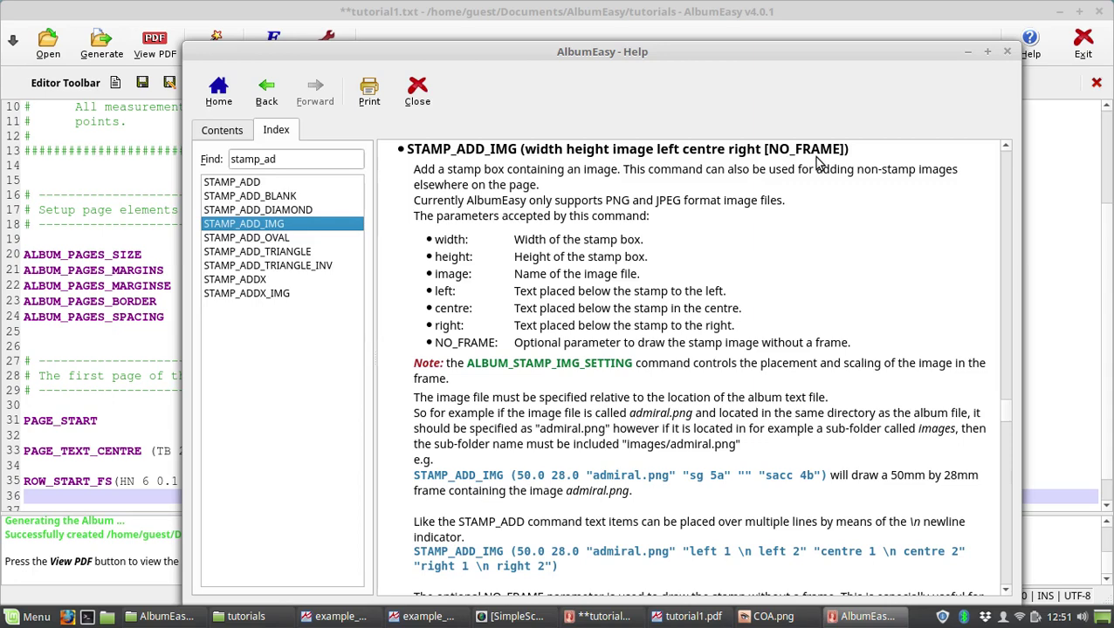
key(alt+Tab)
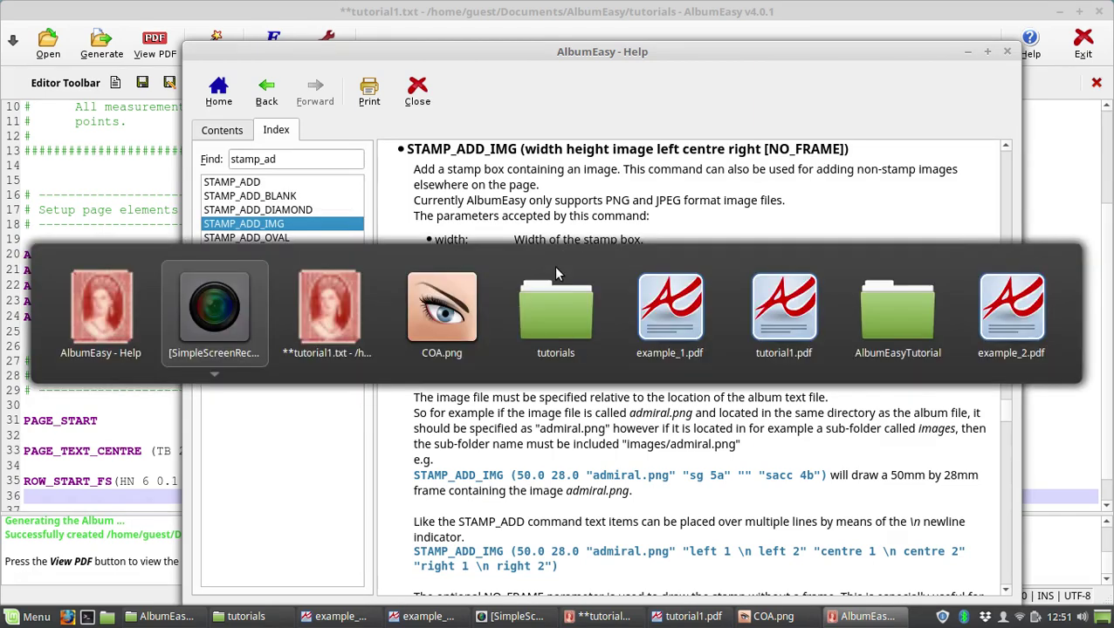
key(alt+Tab)
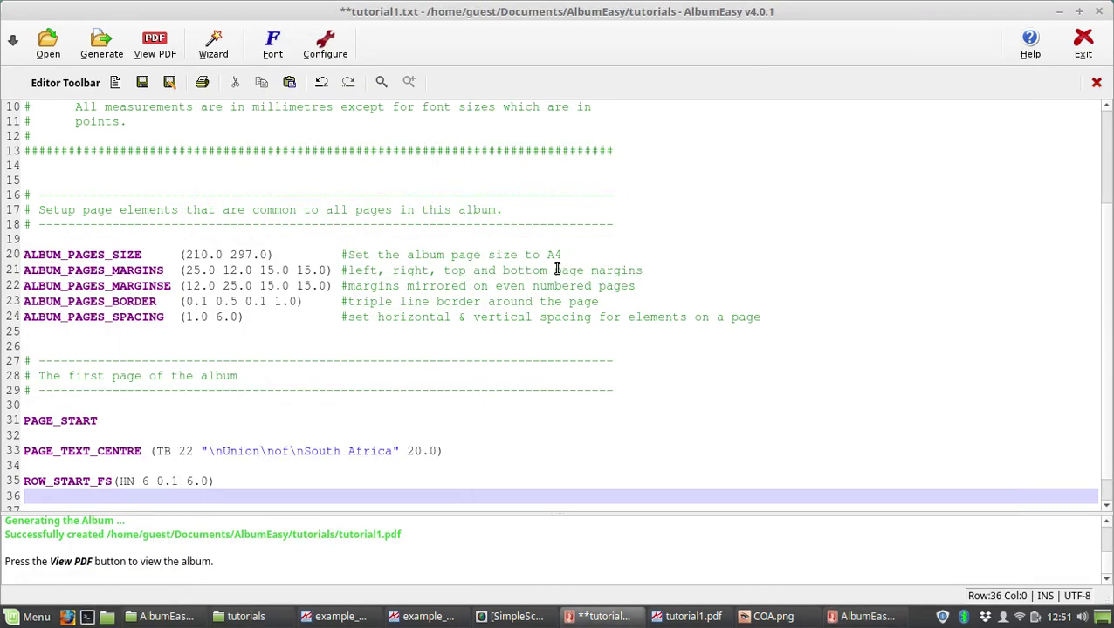
On line 36, below the row command, add STAMP_ADD_IMG(80.0 80.0 "COA.png" "" "" "") to place the coat of arms
text(STAMP_ADD)
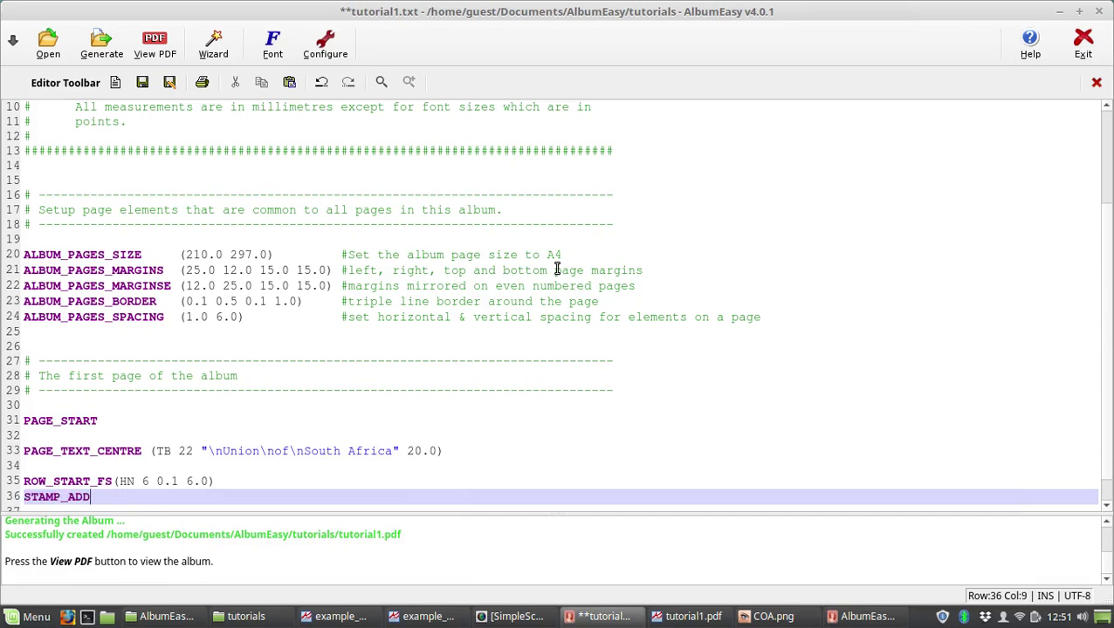
text(_IMG)
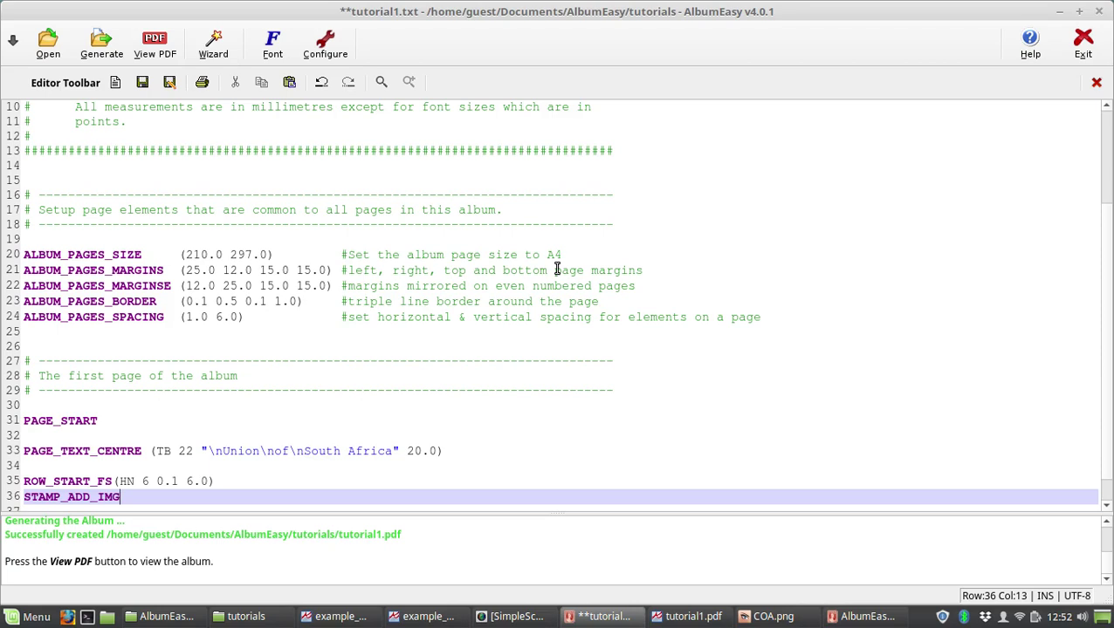
text((80.0 80.0 "COA.png)
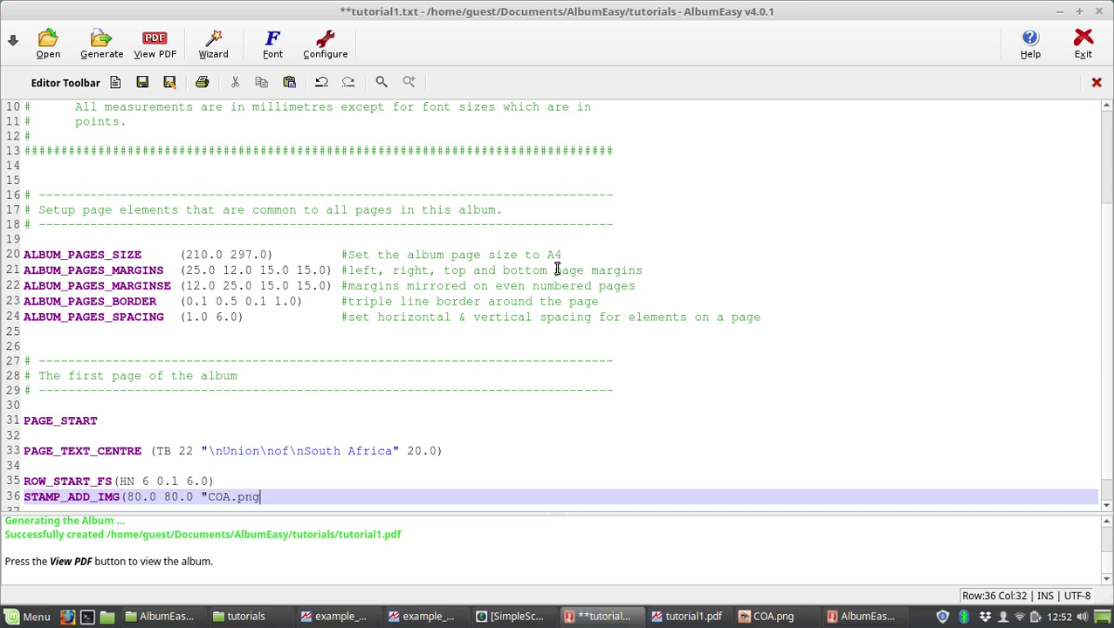
text(")
text("" "" ""))
Generate the album from tutorial1.txt, check the coat of arms in the PDF, and return to the editor
click(101, 43)
click(580, 318)
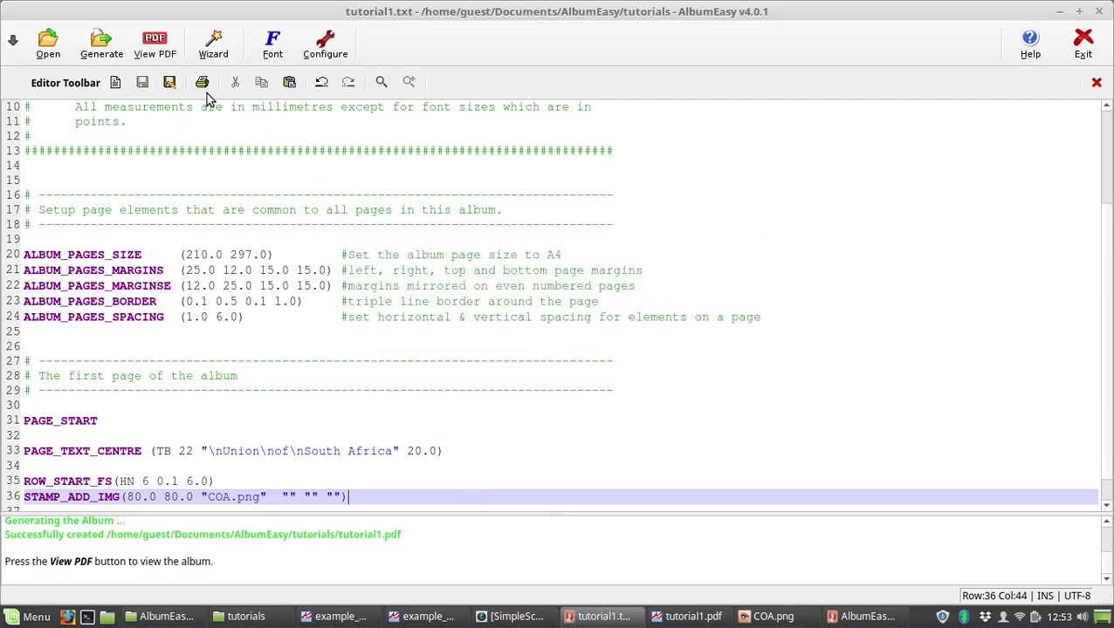
click(155, 44)
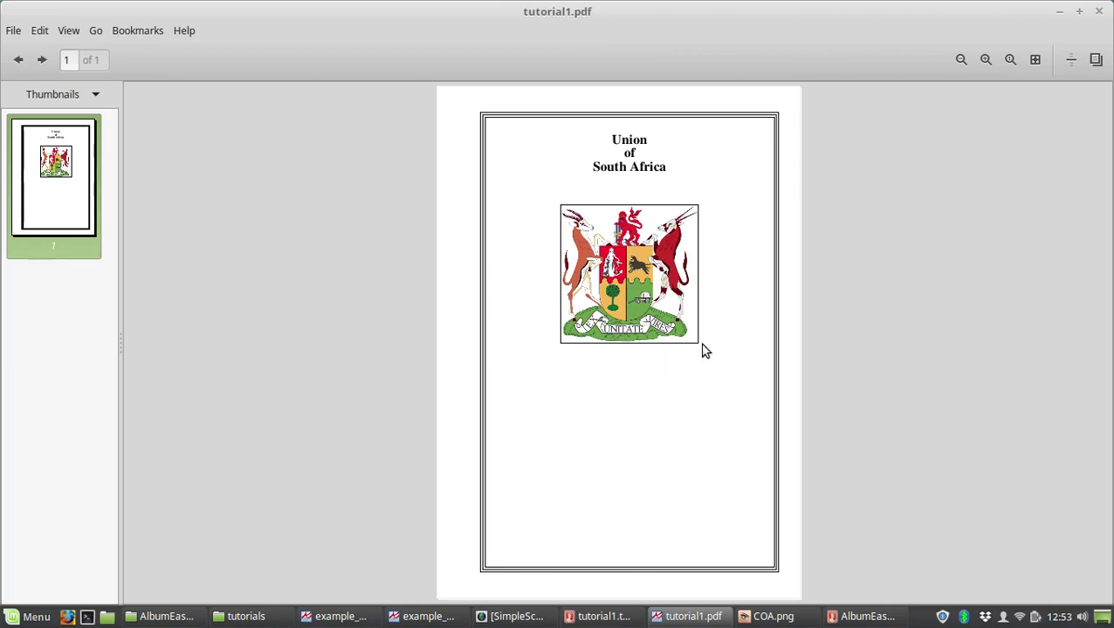
key(alt+Tab)
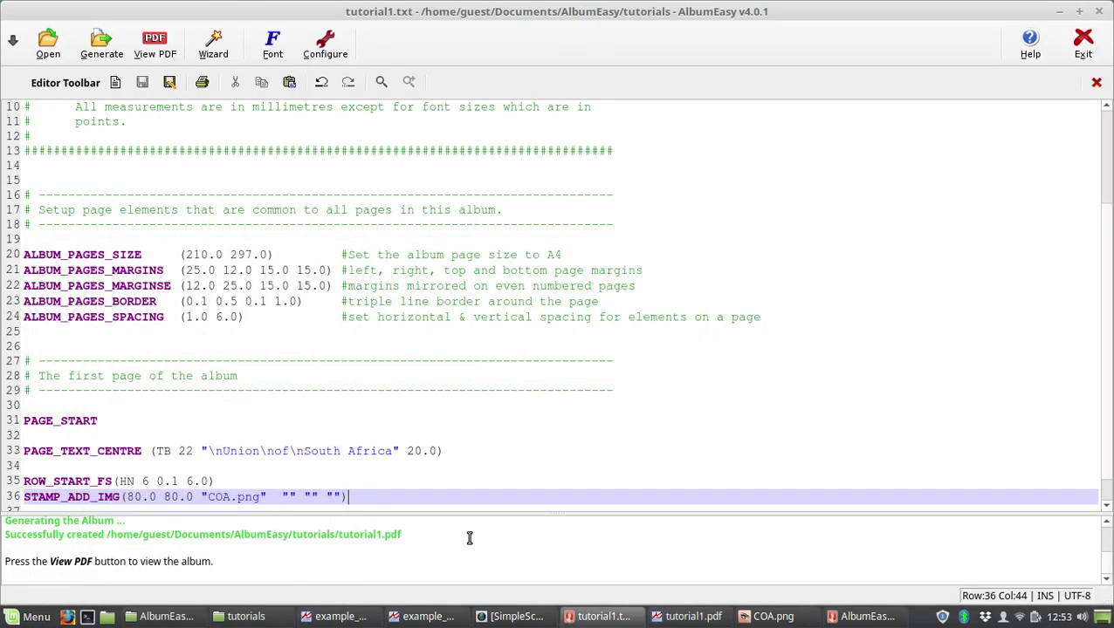
Add the NO_FRAME parameter to the end of the COA.png image command, and regenerate and view the album PDF
key(Left)
text(NO_FRA)
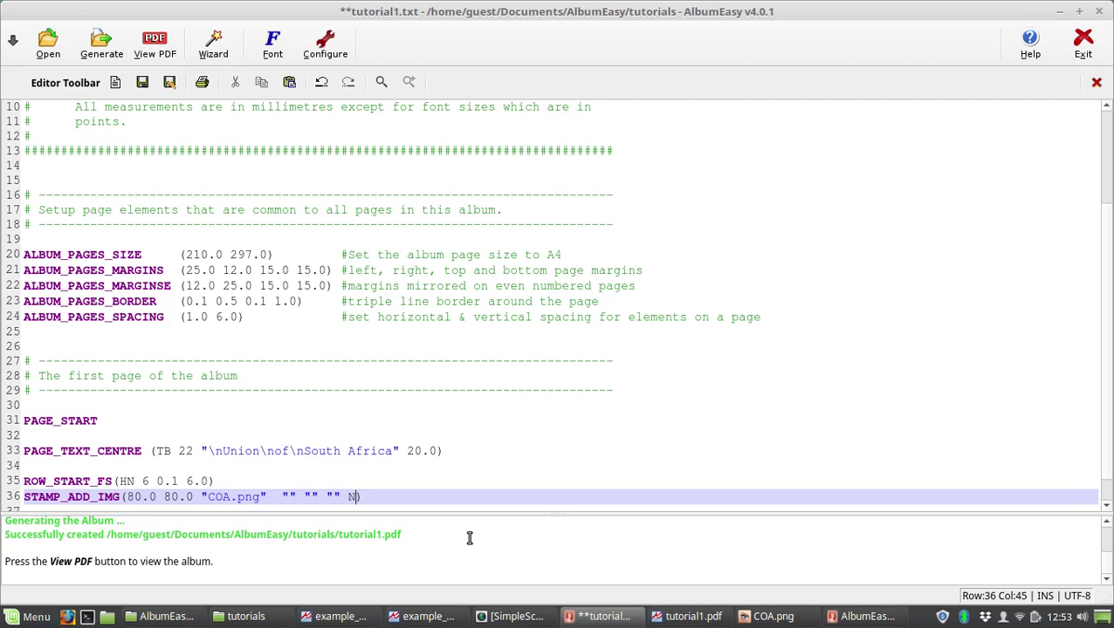
text(ME)
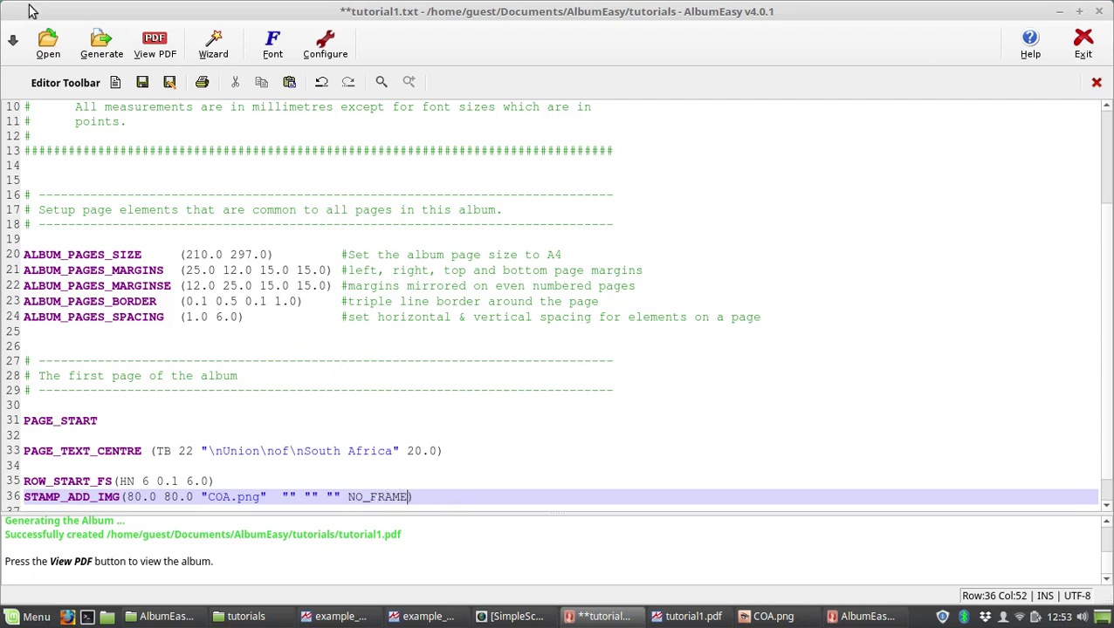
click(94, 48)
click(551, 328)
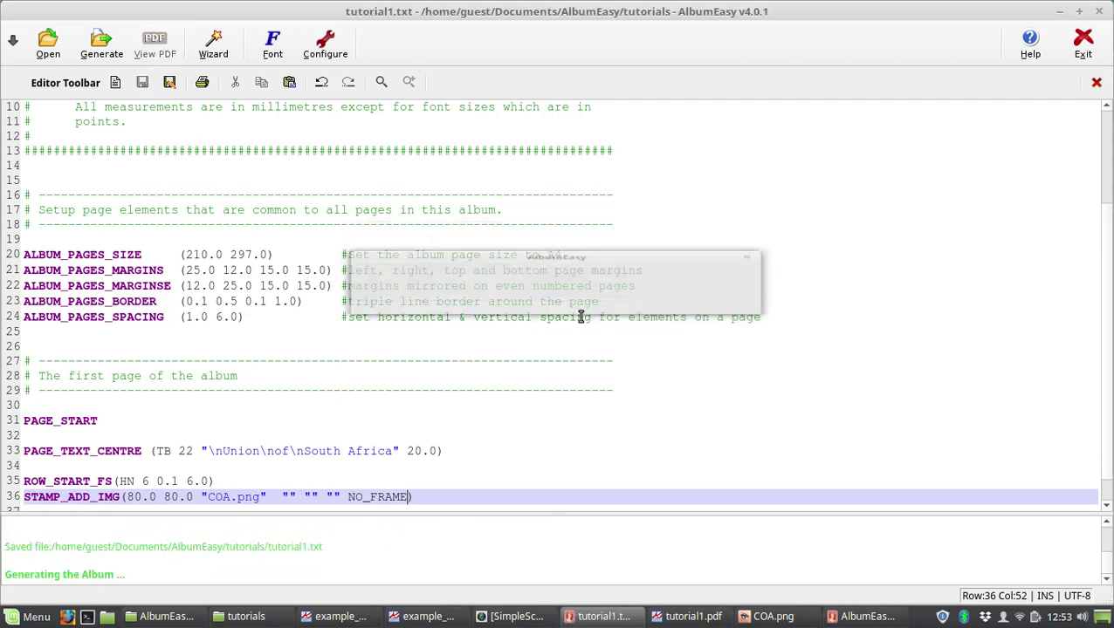
click(154, 45)
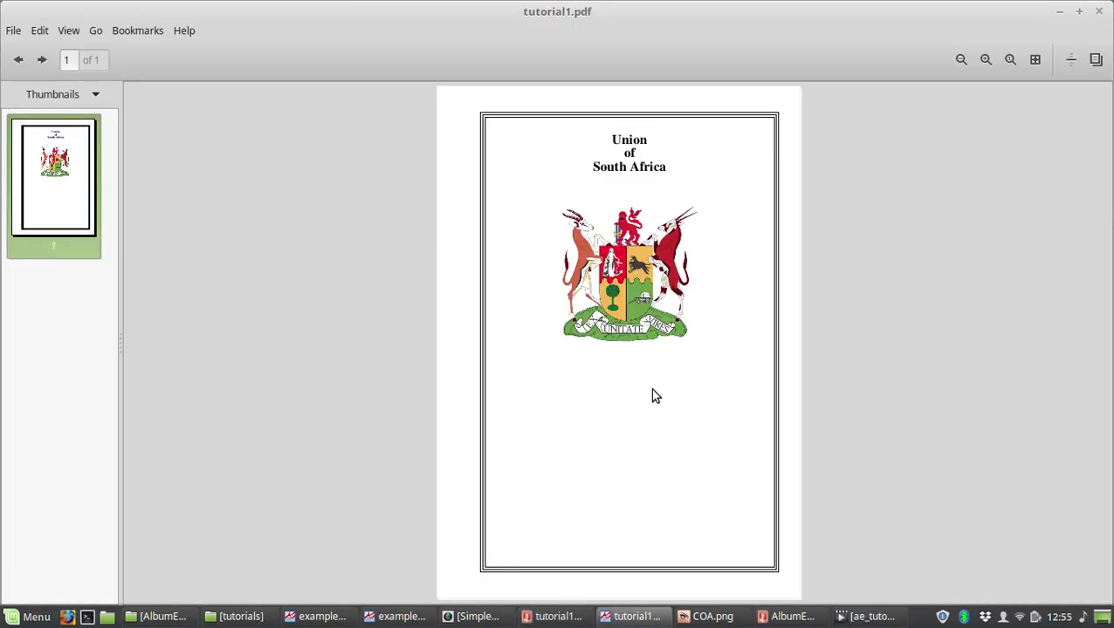
Examine the two stamp boxes below the coat of arms in example_1.pdf
click(323, 616)
scroll(521, 546, down, 3)
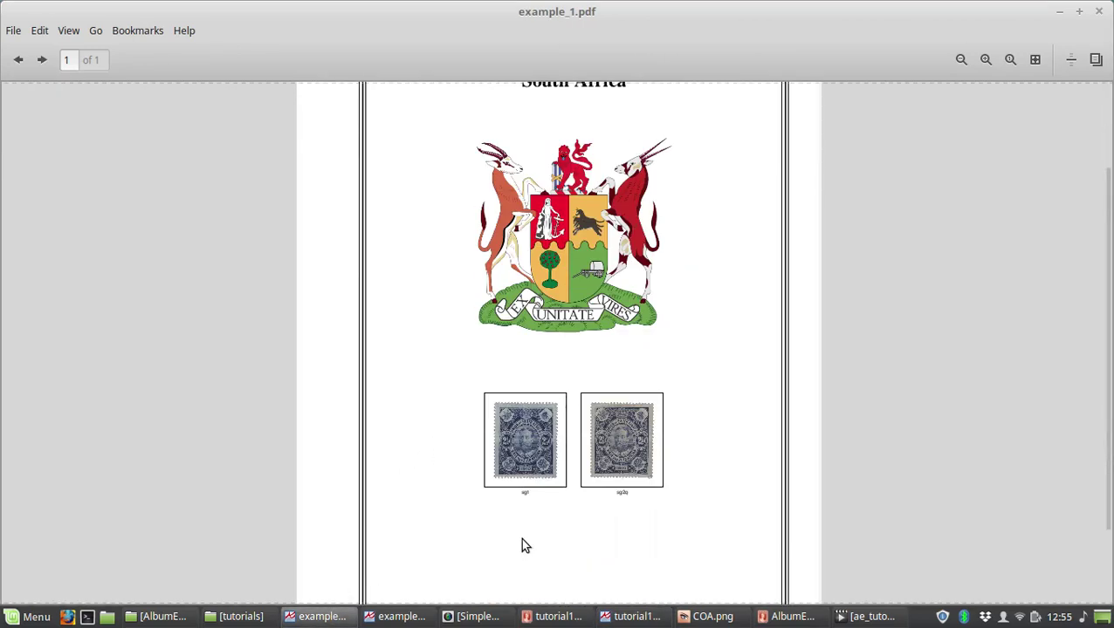
scroll(521, 546, down, 2)
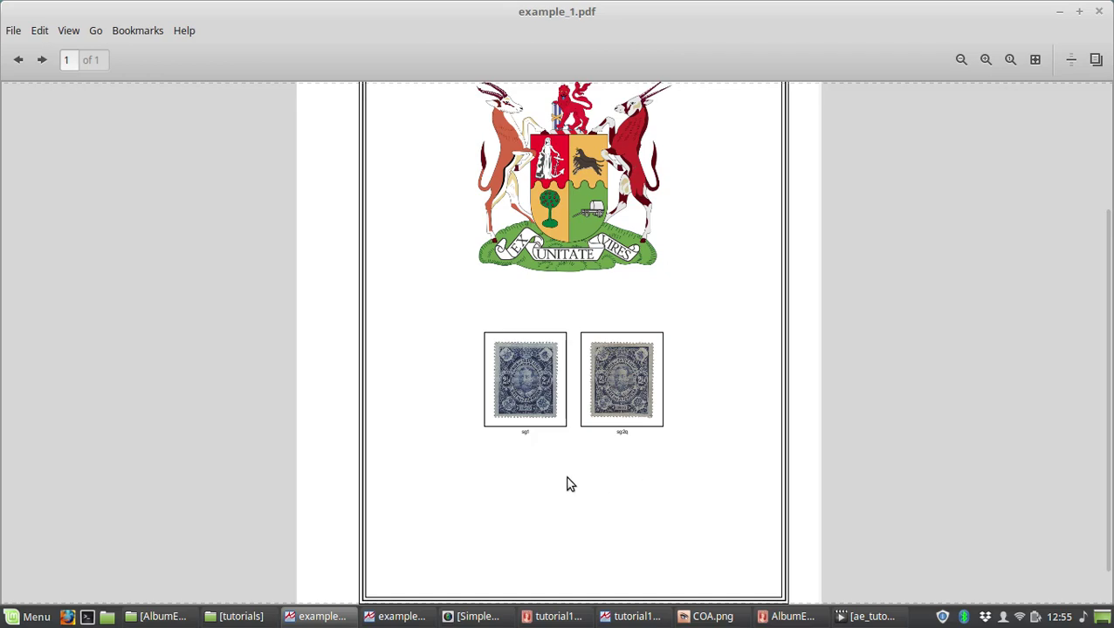
View SA_SG1.png and SA_SG2.png from the tutorials folder side by side, and return to tutorial1.txt in AlbumEasy
click(248, 616)
double_click(263, 233)
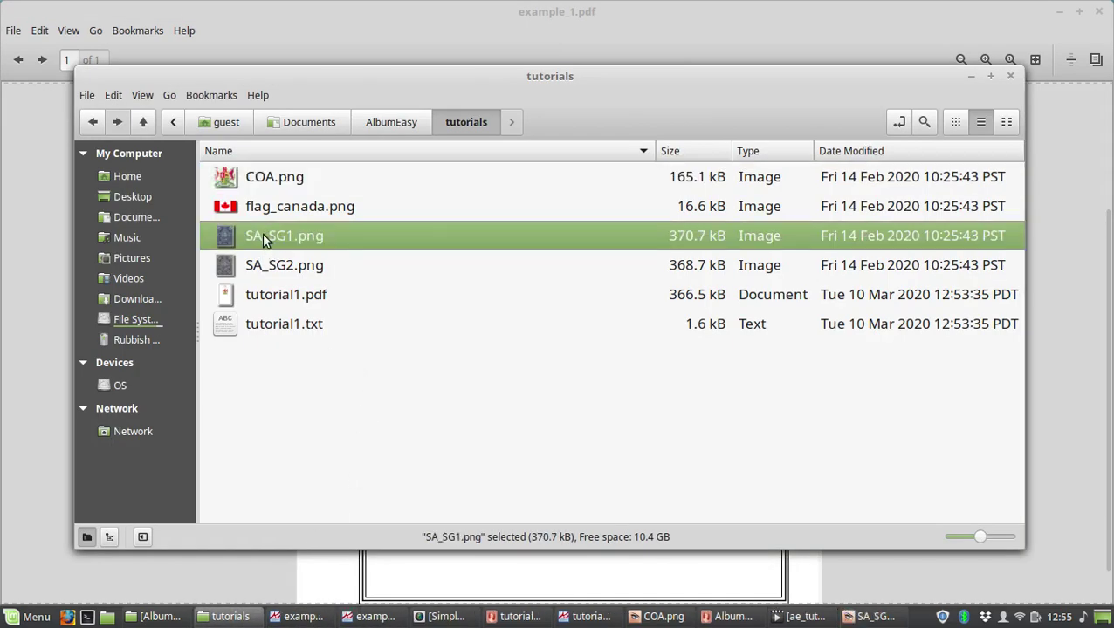
drag(537, 139, 434, 139)
double_click(253, 266)
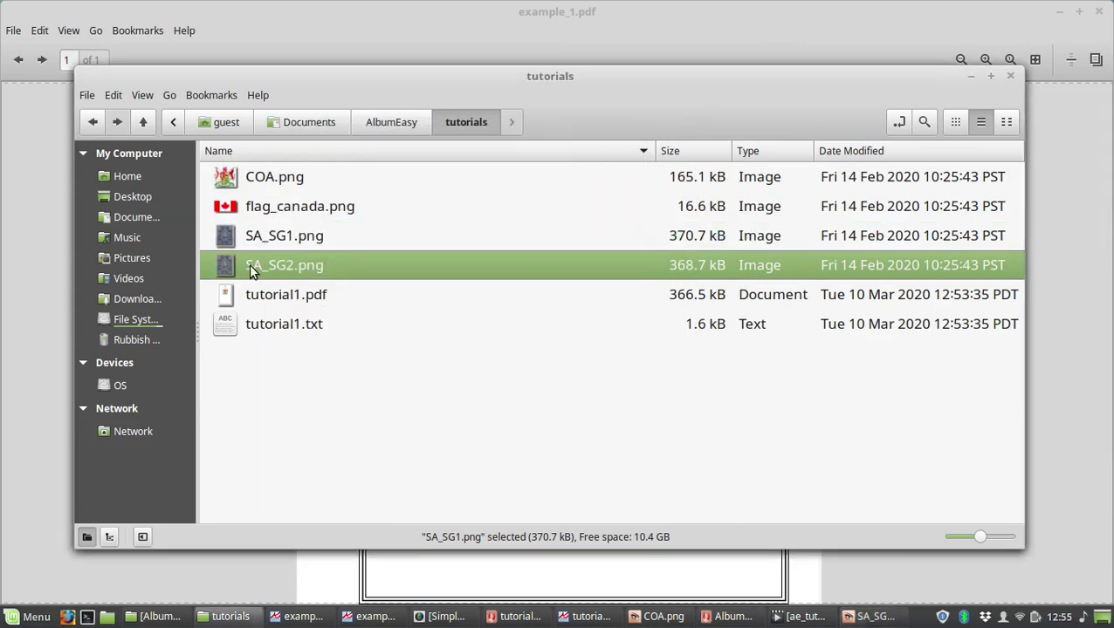
drag(560, 142, 749, 126)
click(808, 616)
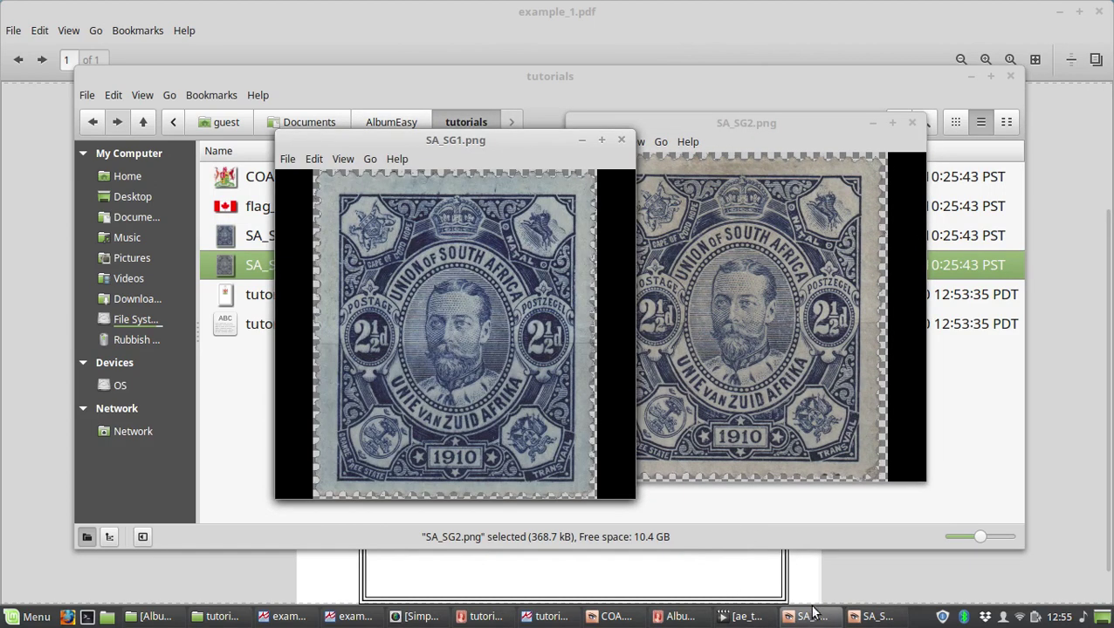
drag(524, 143, 440, 122)
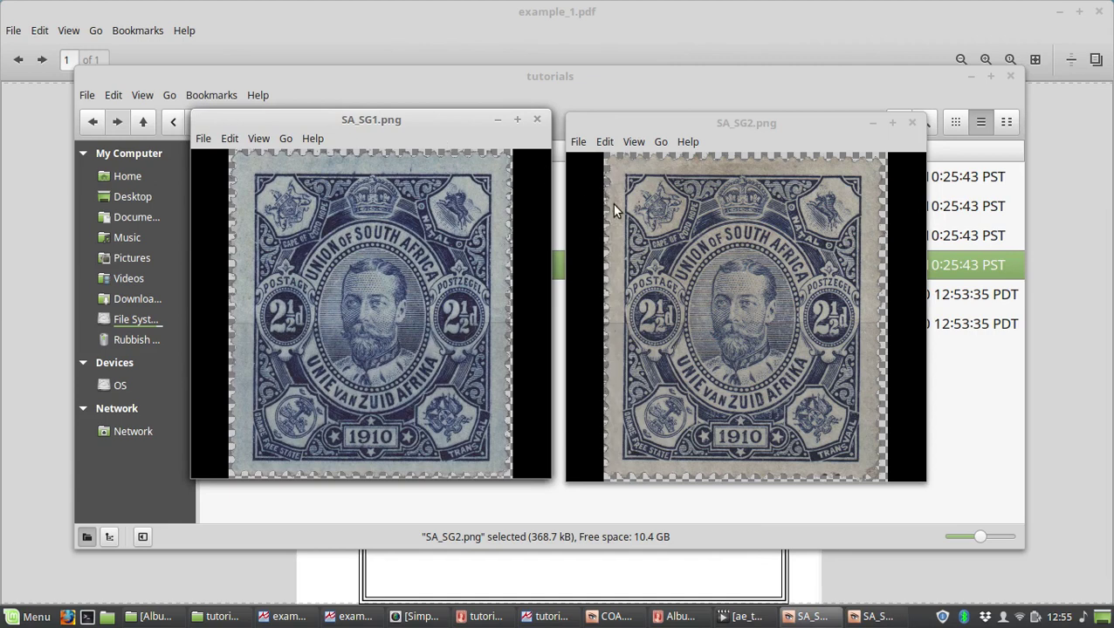
key(alt+Tab)
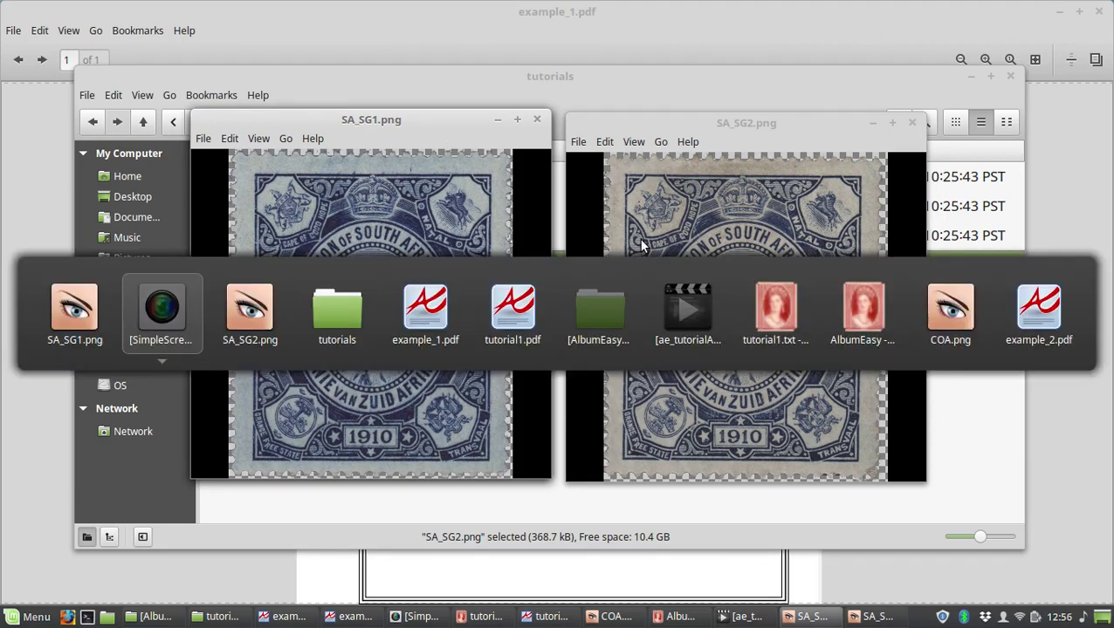
key(alt+Tab)
key(alt+Tab)
key(alt+Tab)
key(alt+Tab)
key(alt+Tab)
key(alt+Tab)
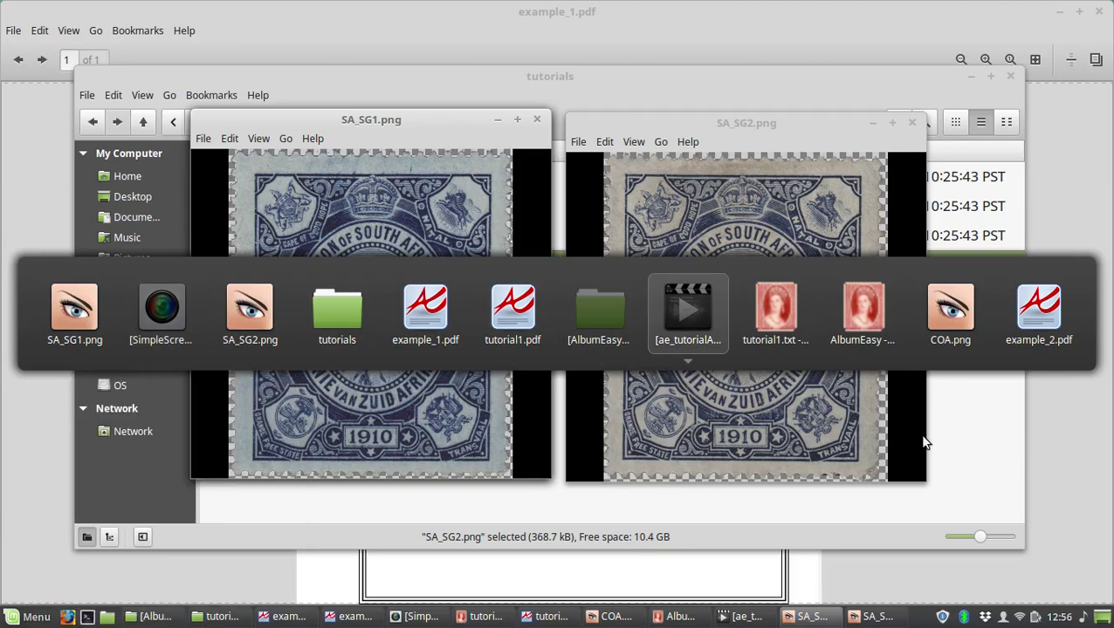
key(alt+Tab)
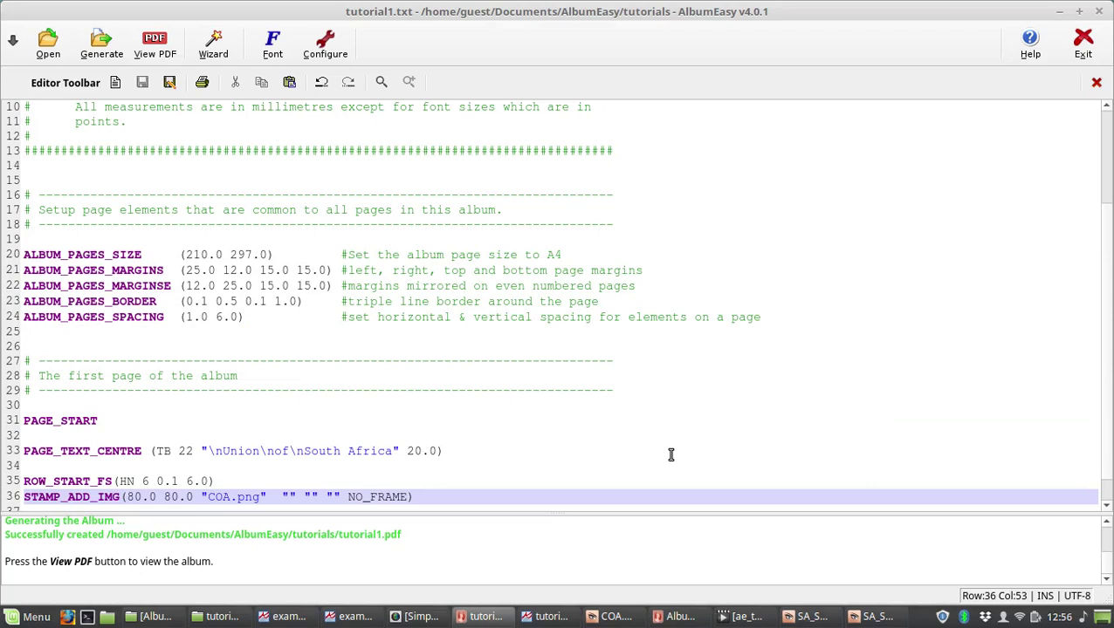
On line 38, below the coat of arms command, add the blank spacing text PAGE_TEXT_CENTRE(TB 22 "" 10.0)
key(Return)
key(Return)
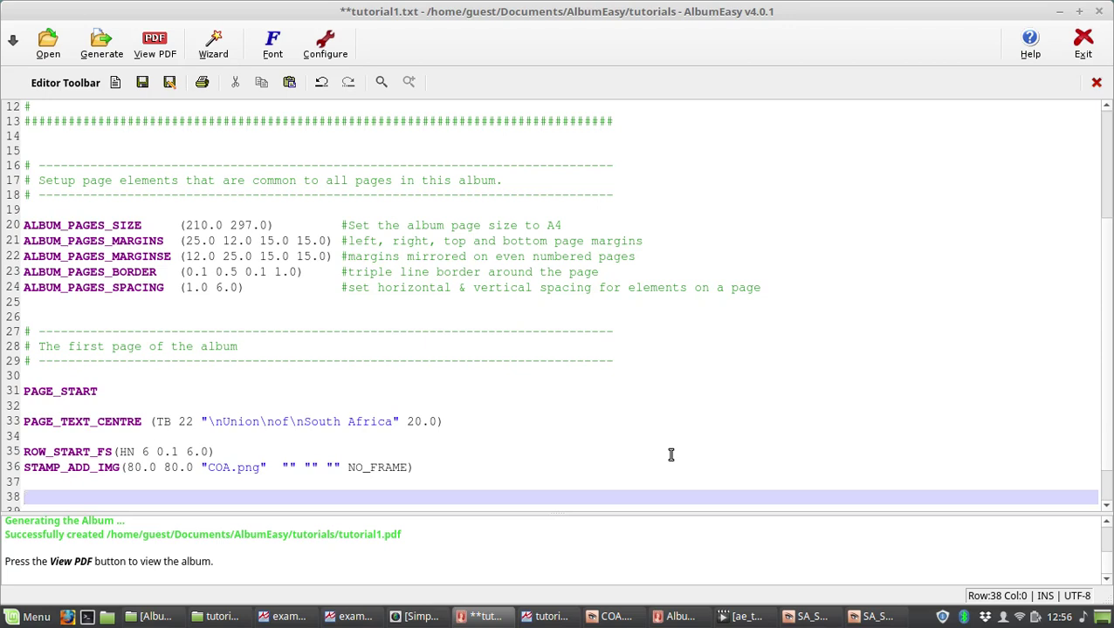
text(PAGE_TEXT_C)
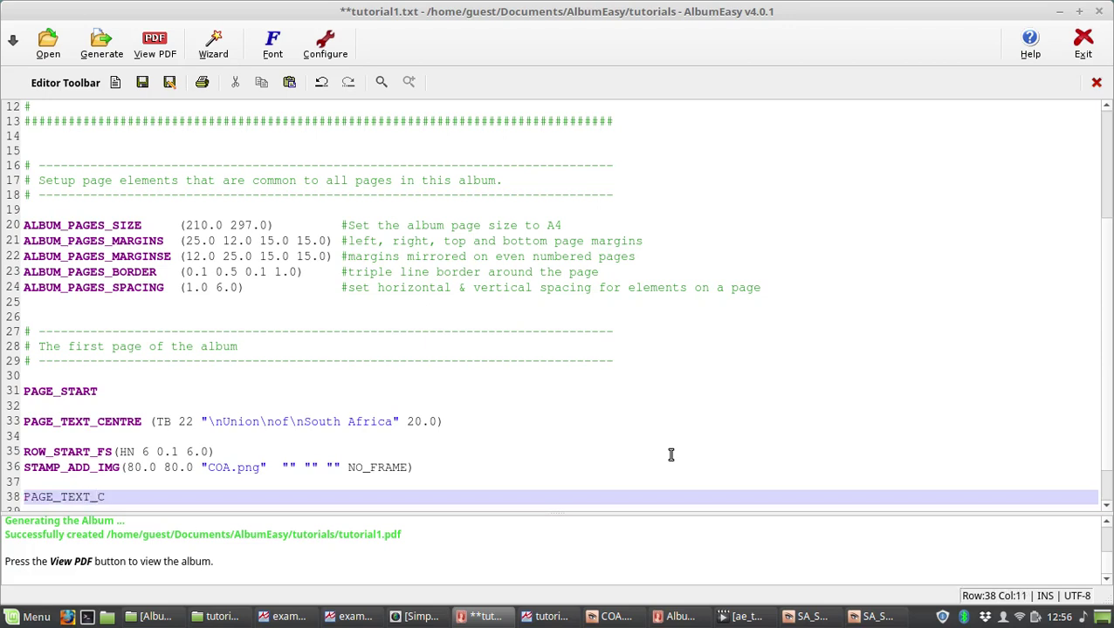
text(ENTRE()
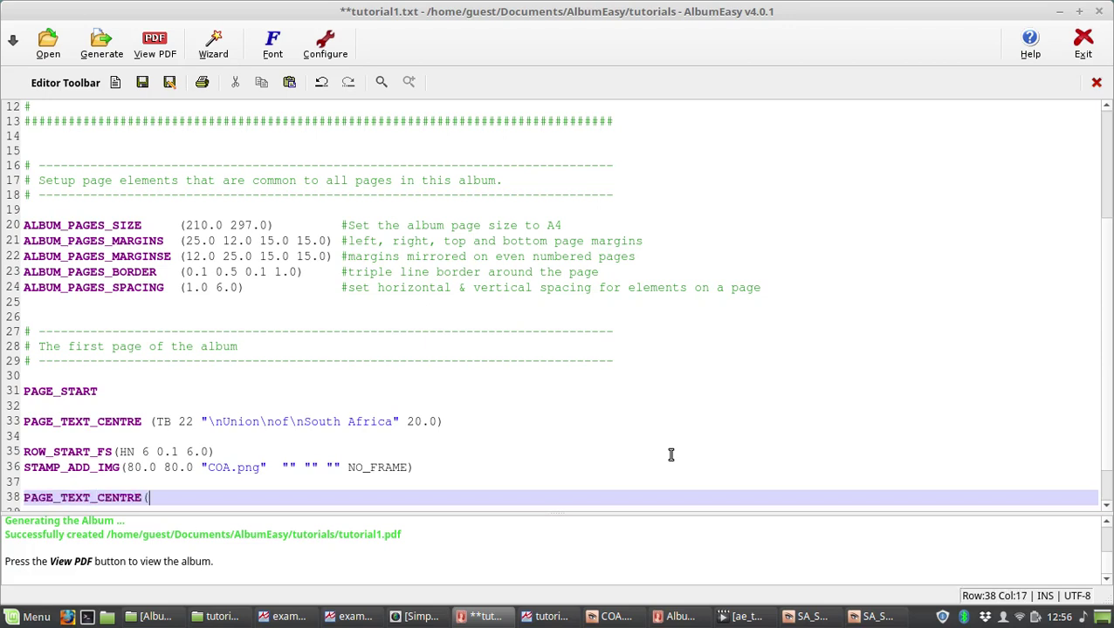
text(TB 22 "" 10.0))
key(Return)
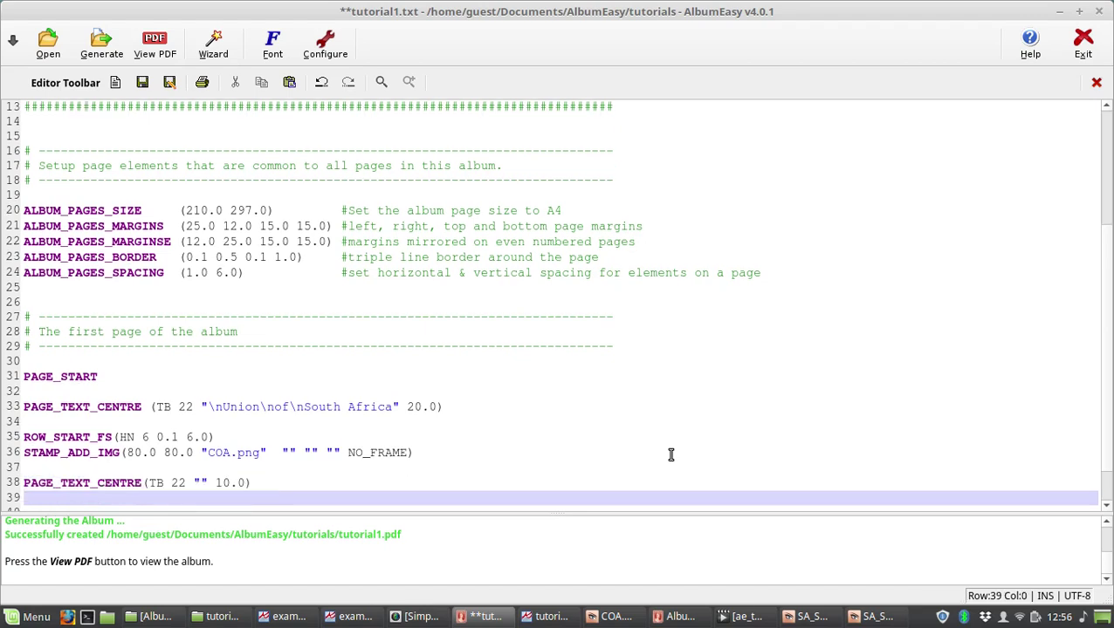
Copy the ROW_START_FS(HN 6 0.1 6.0) command from line 35 to line 40, below the spacing text
scroll(672, 455, down, 1)
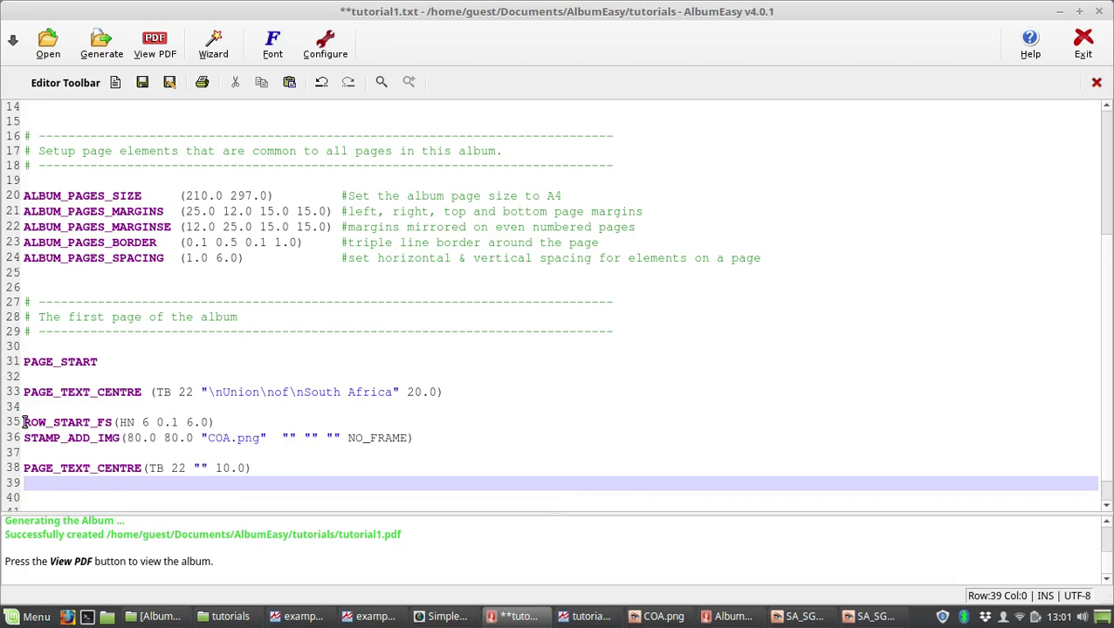
drag(24, 422, 227, 423)
right_click(161, 423)
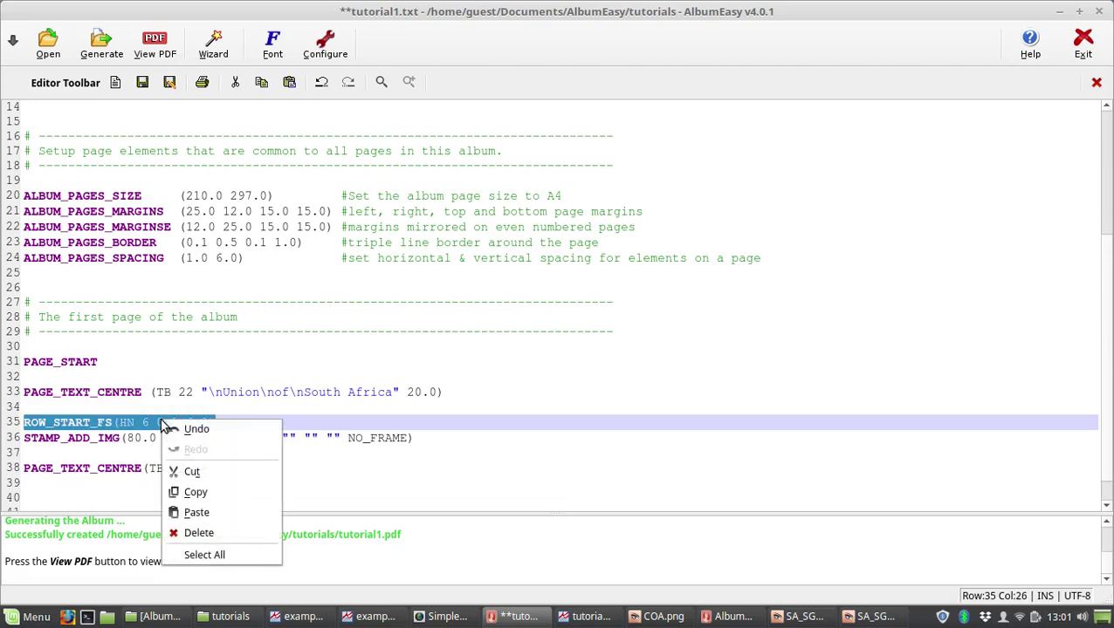
click(182, 492)
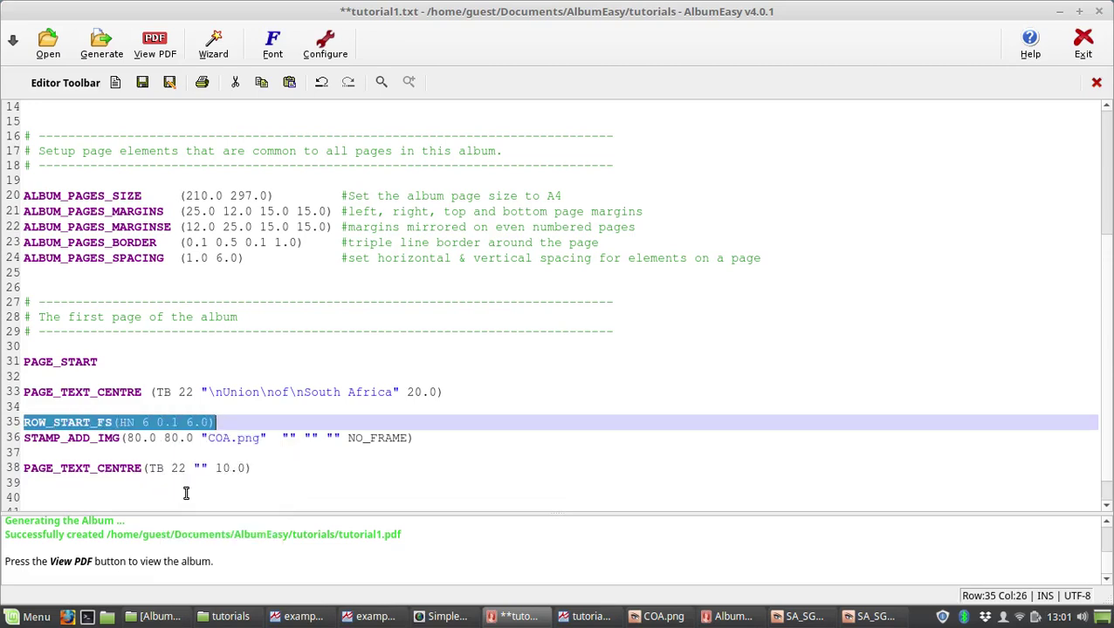
click(116, 497)
right_click(116, 496)
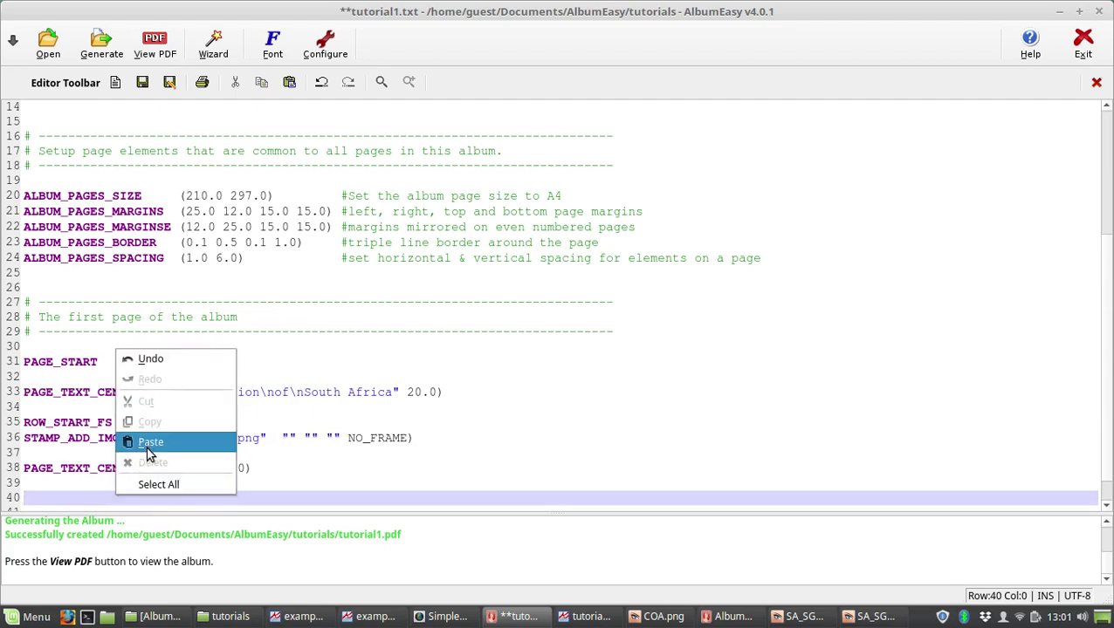
click(139, 438)
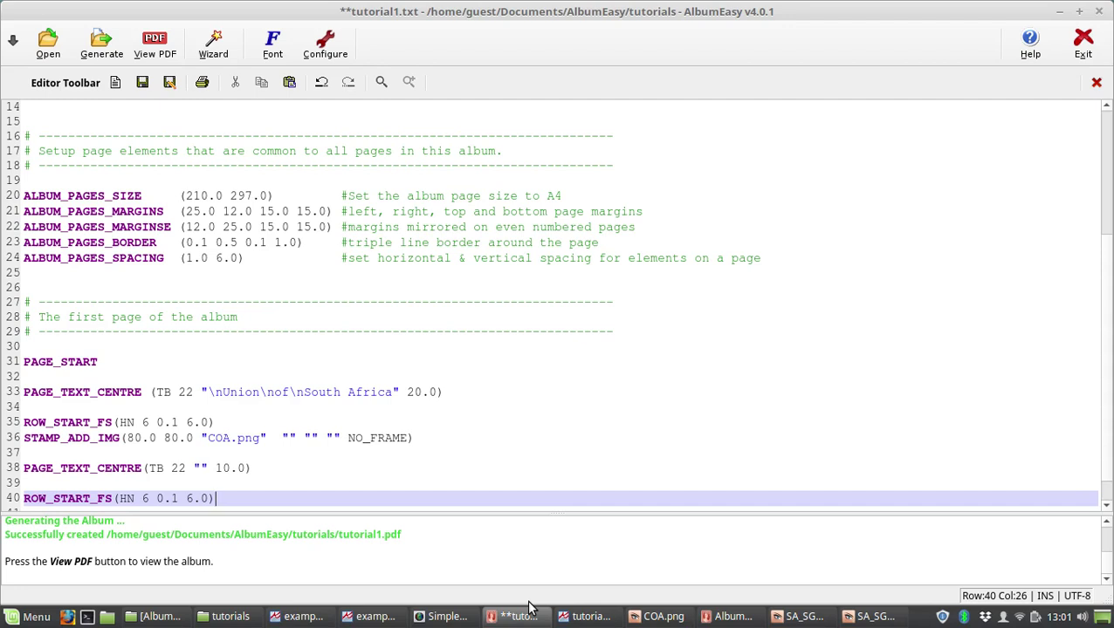
On line 41, below the copied row command, add STAMP_ADD_IMG(33 38 "SA_SG1.png" "" "sg1" "")
key(Return)
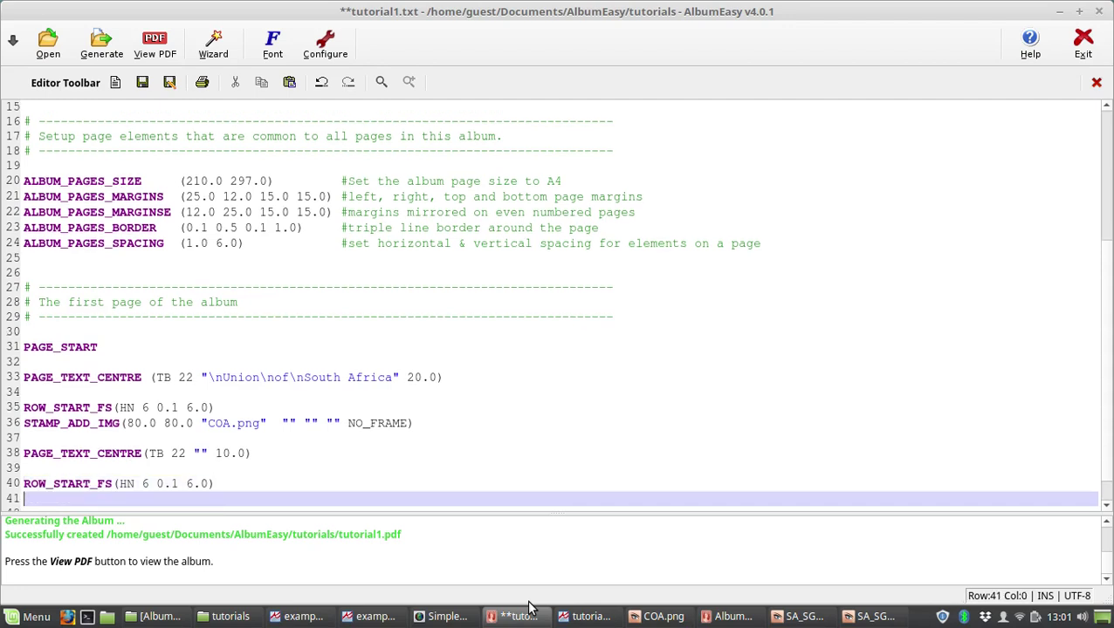
text(STAMP_ADD_)
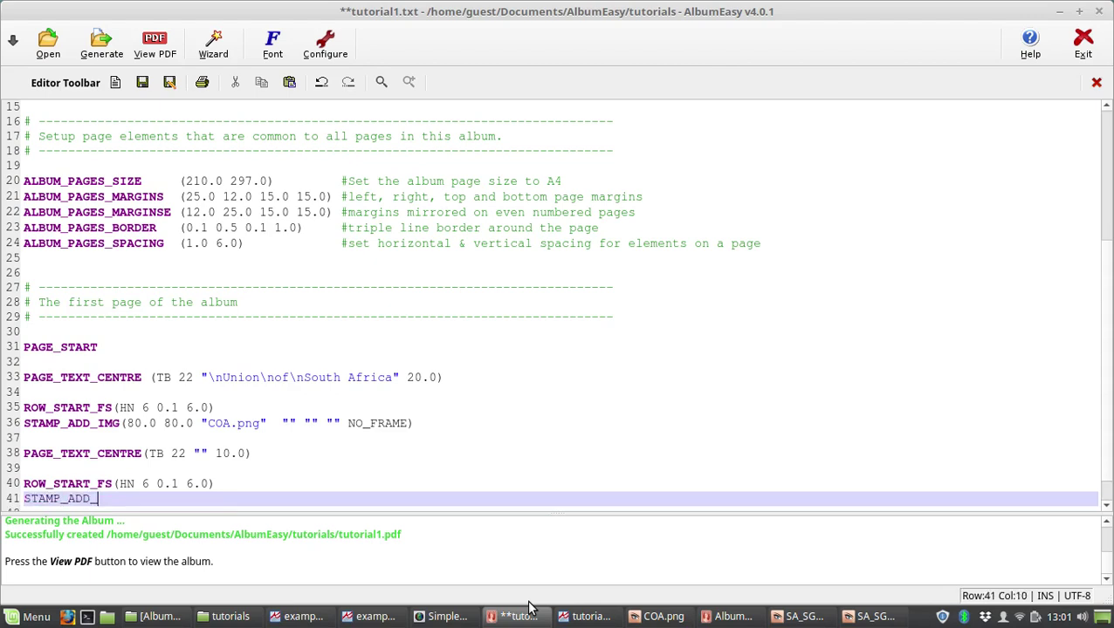
text(IMG()
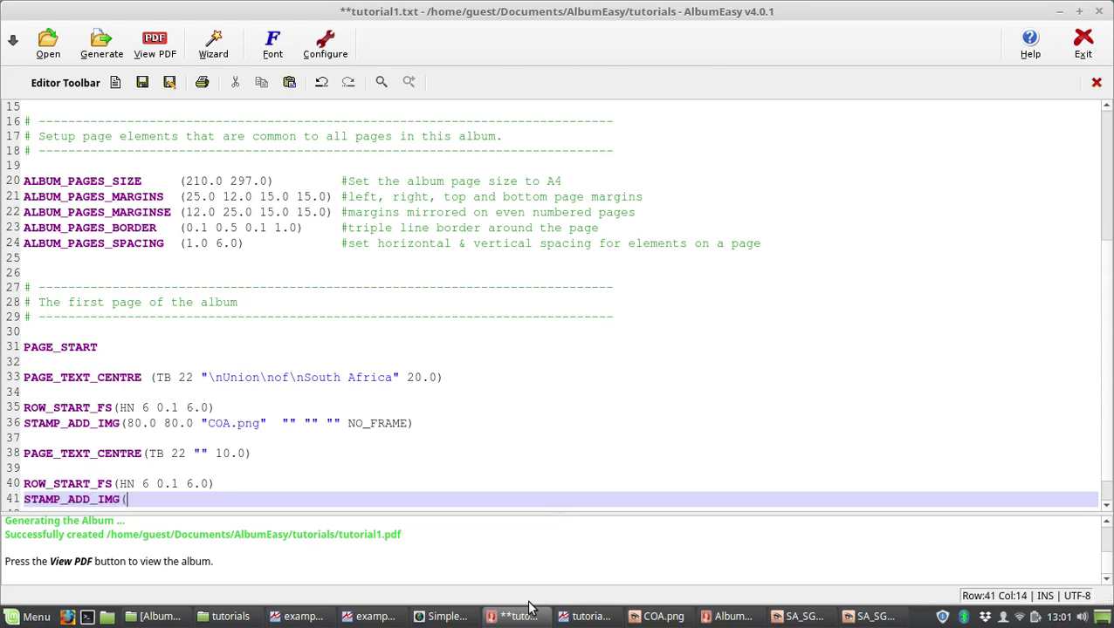
text(33 38 "SA_SG1.png)
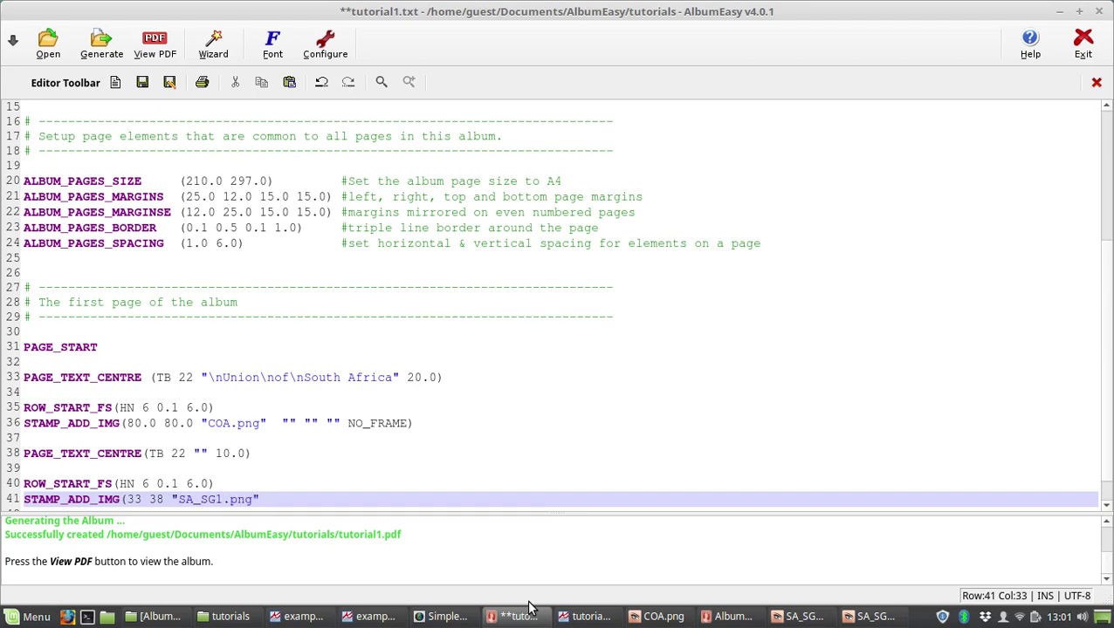
text(" ""  )
text("" ""))
key(Left)
key(Left)
key(Left)
key(Left)
key(Left)
text(sg1)
key(Right)
key(Right)
key(Right)
key(Right)
key(Return)
key(Up)
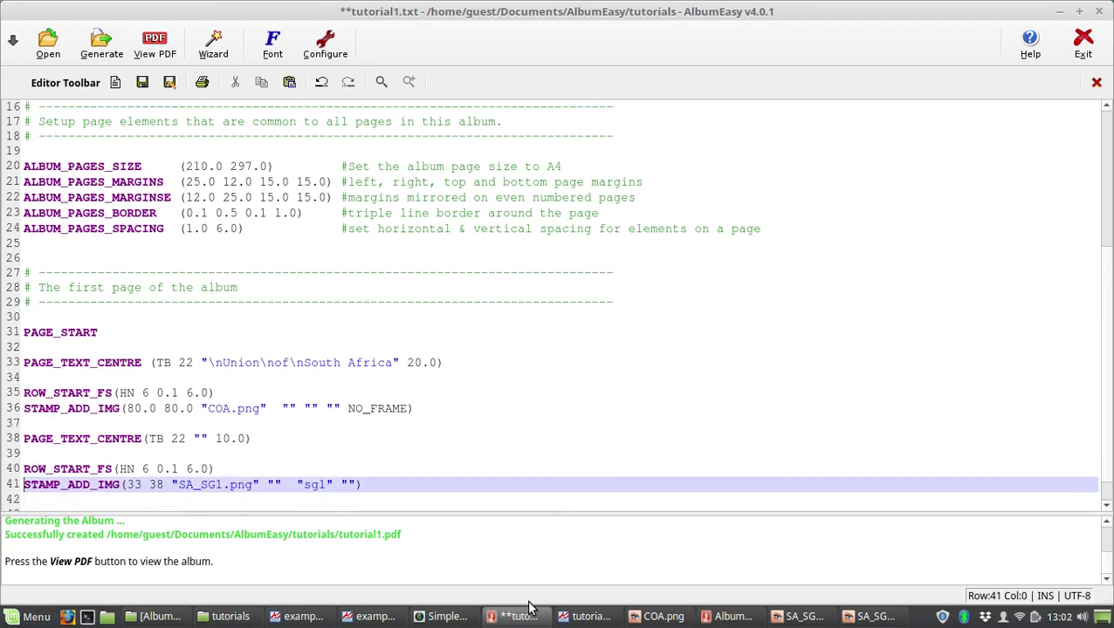
Duplicate the SA_SG1.png stamp command onto line 42 and change the copy's image file to SA_SG2.png
key(Right)
key(Right)
key(Right)
key(ctrl+d)
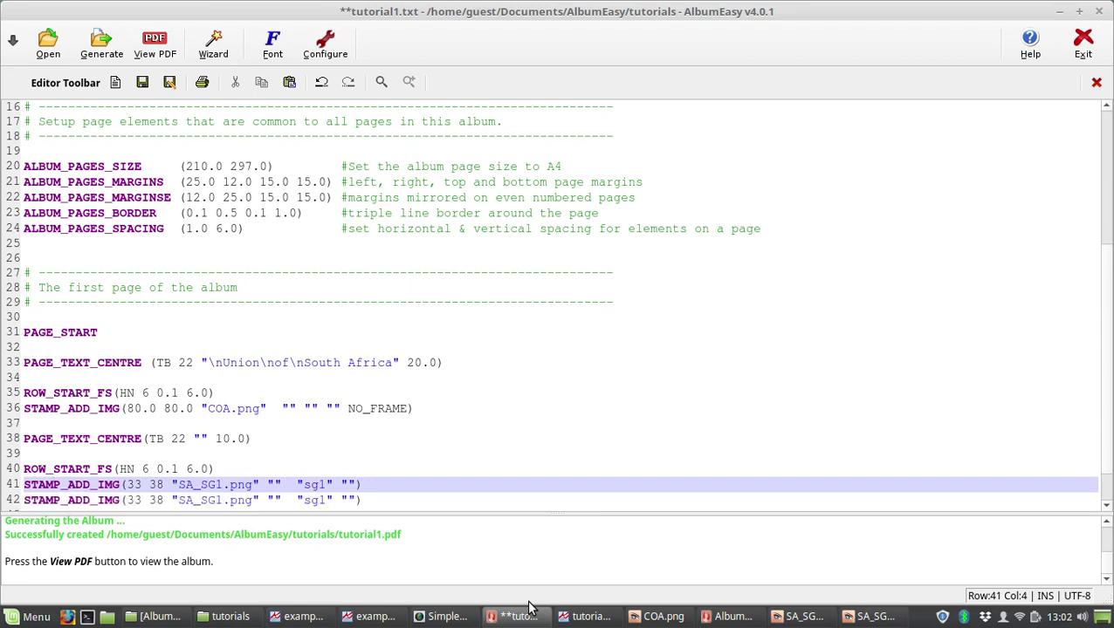
key(Down)
key(Right)
key(Right)
key(Right)
key(Right)
key(Right)
key(Right)
key(Right)
key(Right)
key(Right)
key(Right)
key(Right)
key(Right)
key(Right)
key(Right)
key(Right)
key(Right)
key(Right)
key(Right)
key(Right)
key(Right)
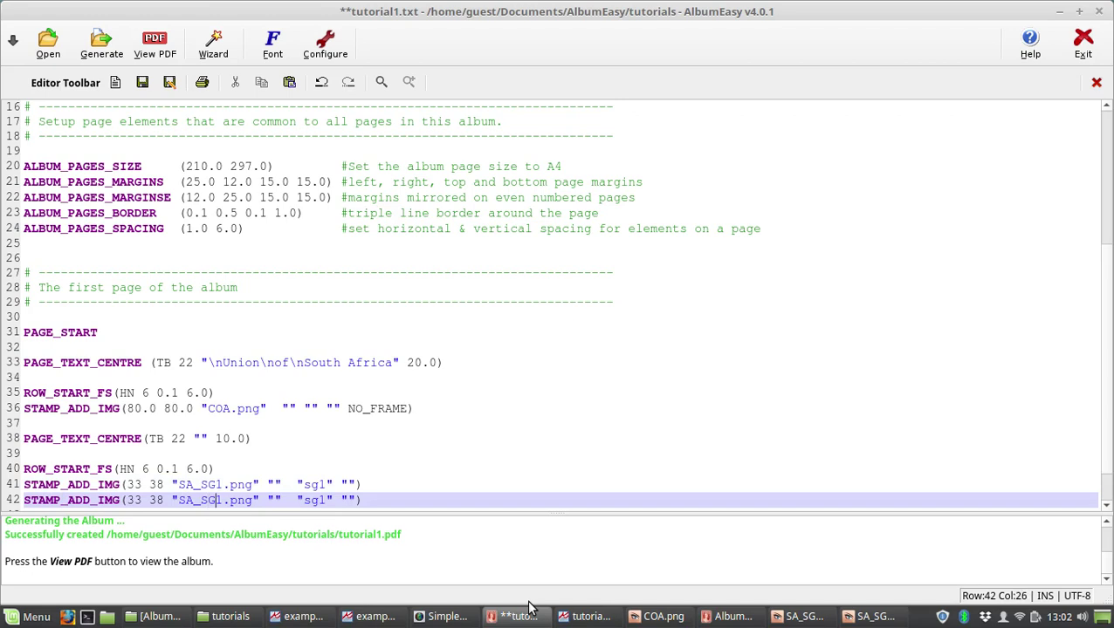
key(shift+Right)
text(2)
Change the centre text of the SA_SG2.png stamp command to "sg2"
key(Right)
key(Right)
key(Right)
key(Right)
key(Right)
key(Right)
key(Right)
key(Right)
key(Right)
key(Right)
key(Right)
key(Right)
key(Right)
key(shift+Right)
text(2)
Save tutorial1.txt, regenerate the album with the two stamp boxes and view the PDF
click(104, 52)
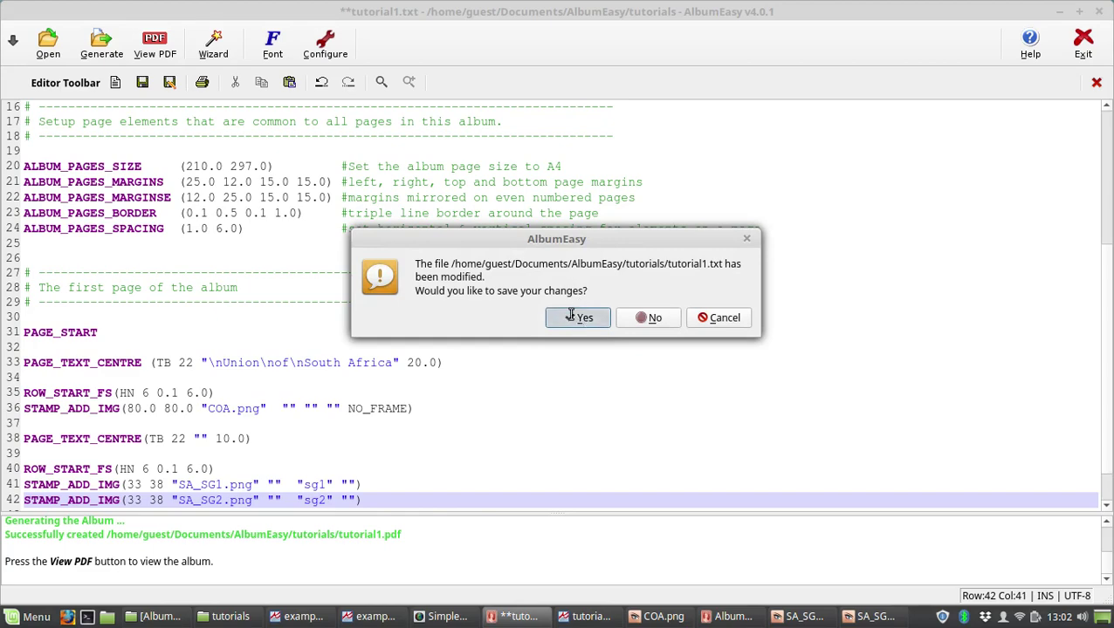
click(577, 316)
click(155, 43)
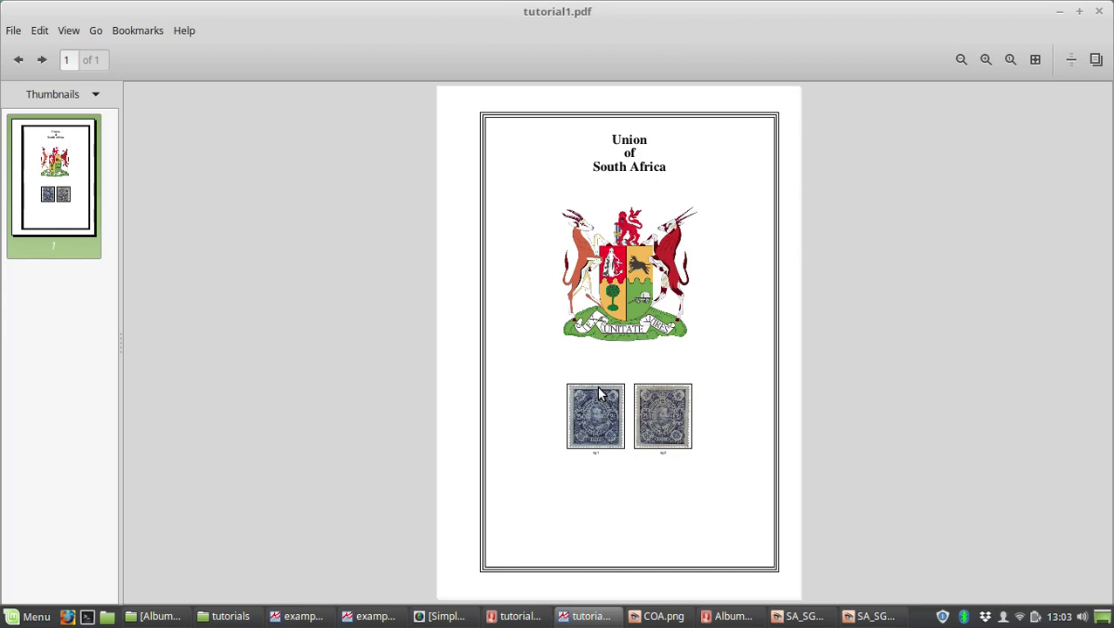
Look up the ALBUM_STAMP_IMG_SETTING command in the AlbumEasy Help index and read its parameters
click(723, 619)
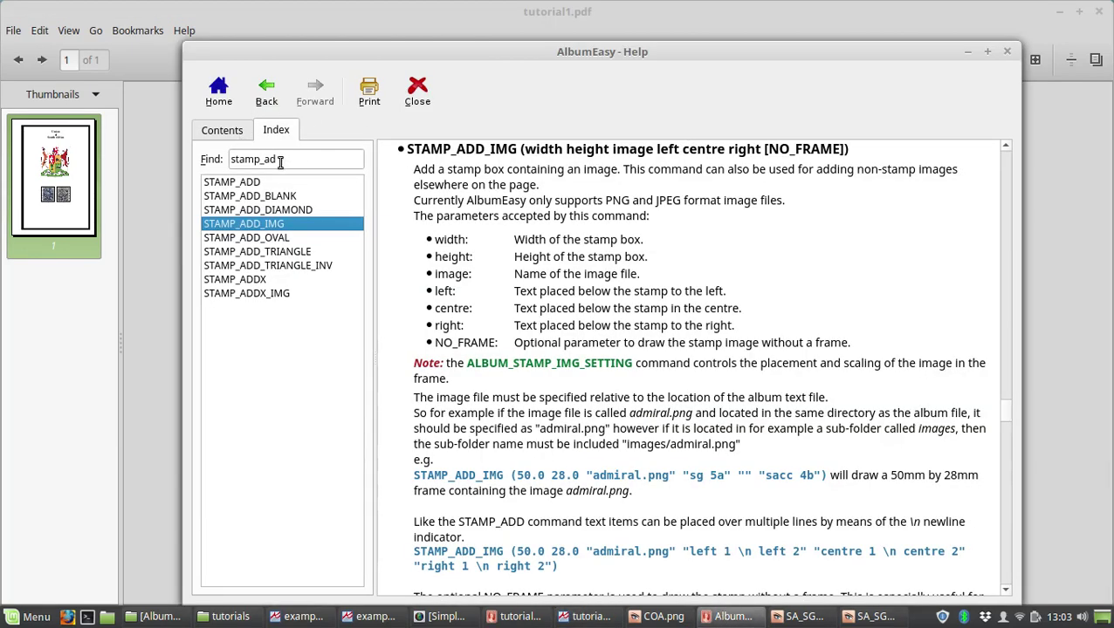
drag(299, 159, 218, 144)
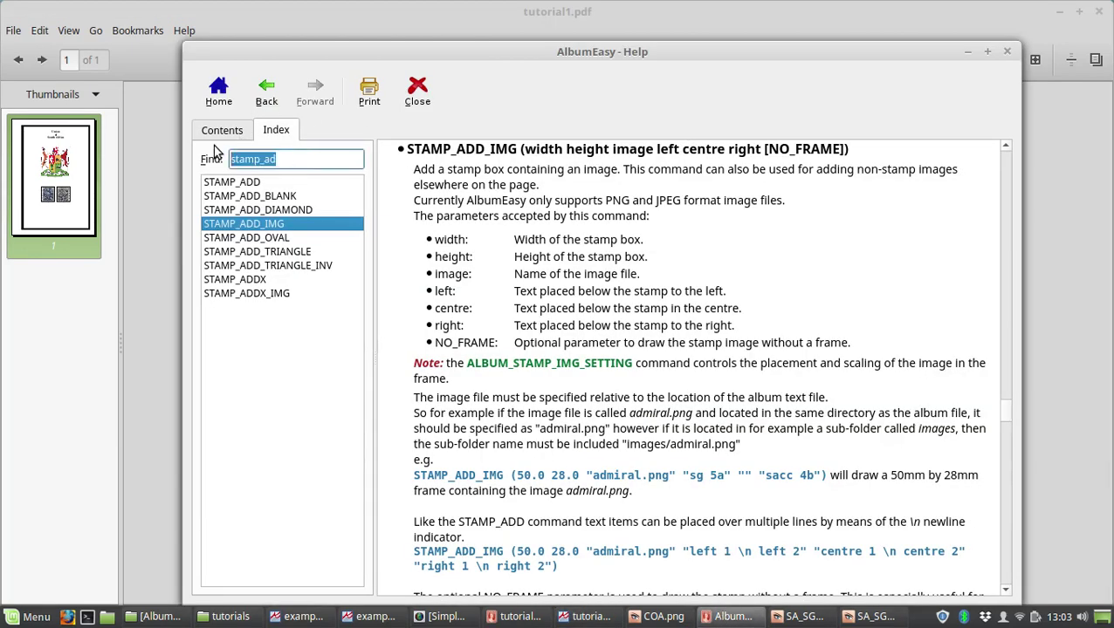
text(album)
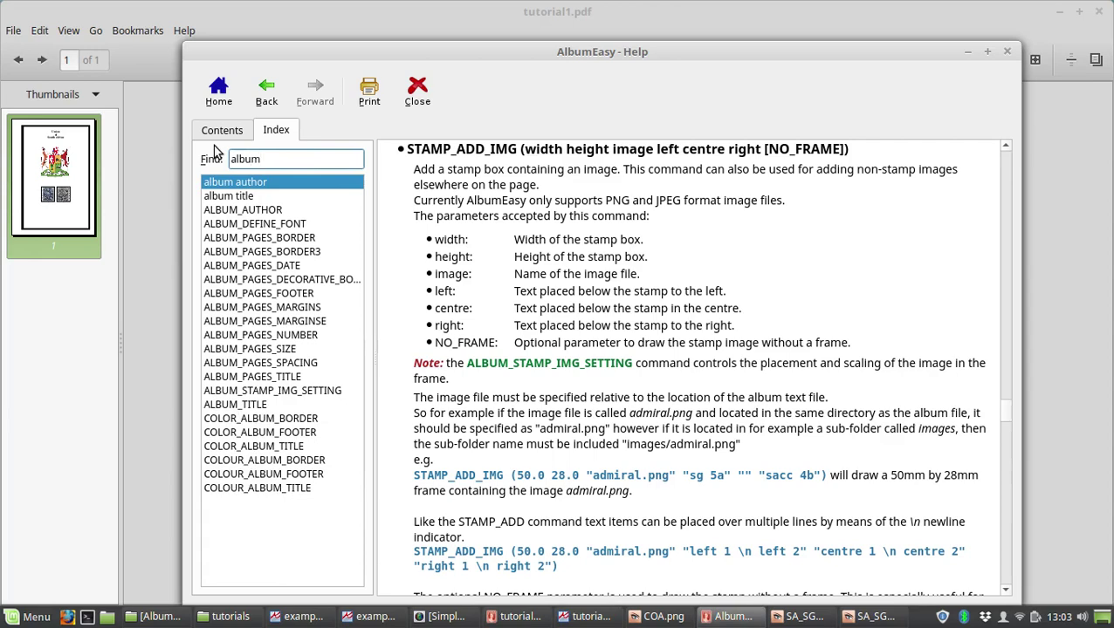
text(_st)
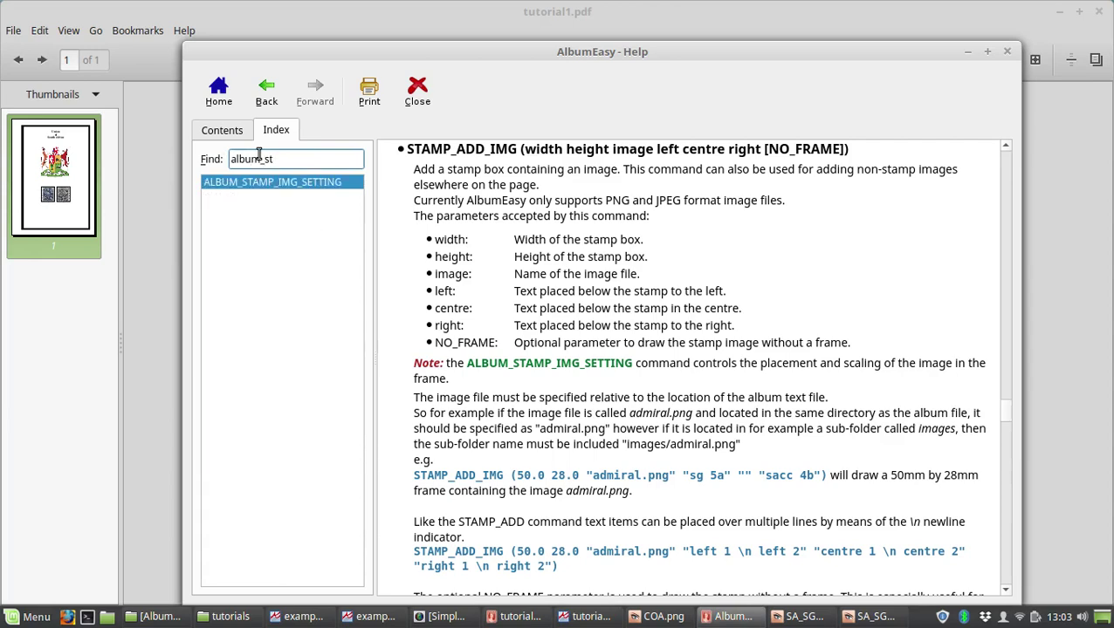
click(271, 182)
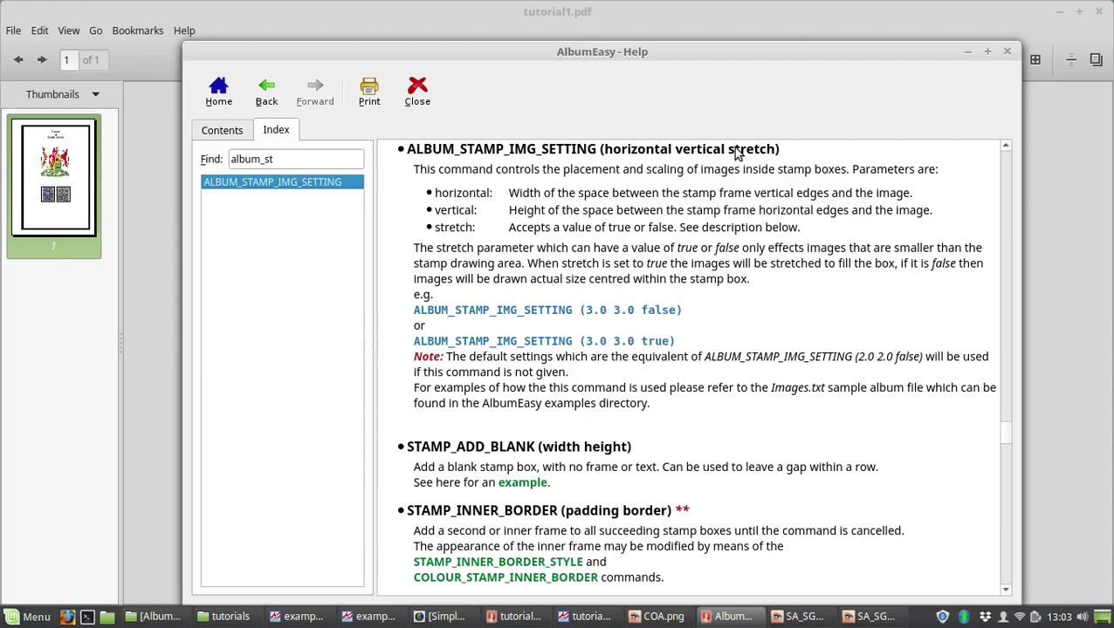
Return to tutorial1.txt in AlbumEasy and add ALBUM_STAMP_IMG_SETTING(10 10 false) on line 38, above the spacing text
click(535, 619)
mouse_move(536, 620)
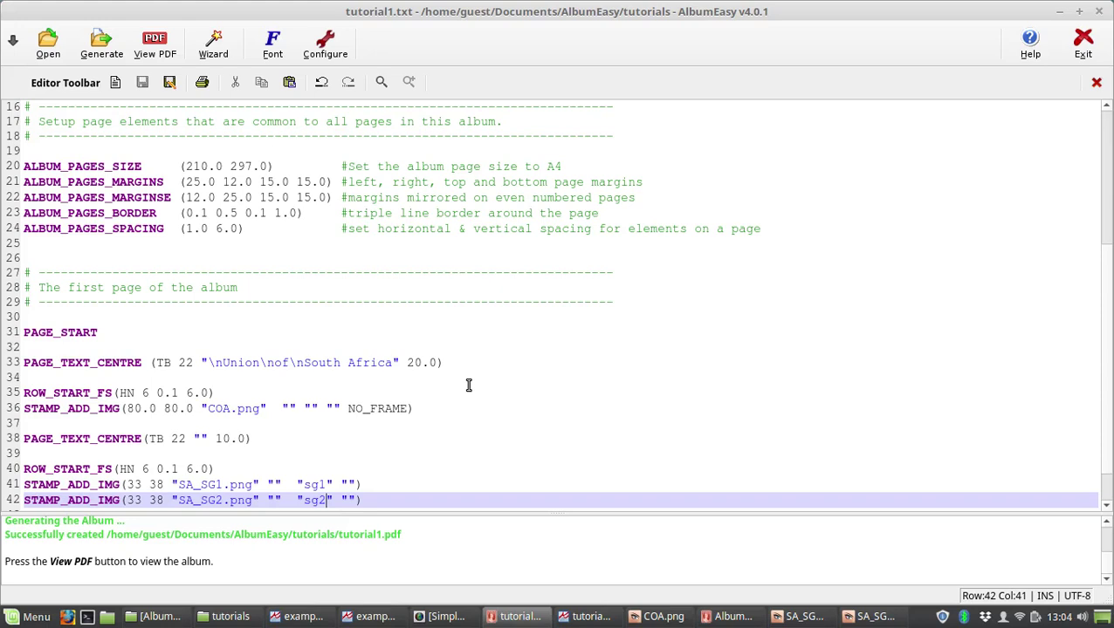
key(End)
key(Return)
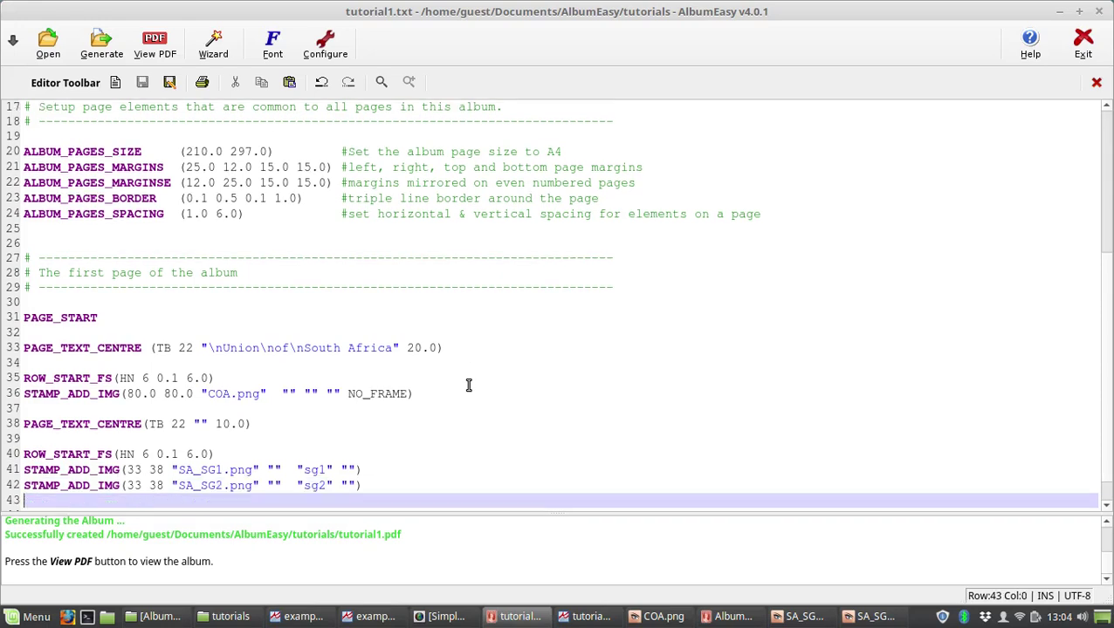
click(208, 409)
key(Return)
key(Return)
click(204, 421)
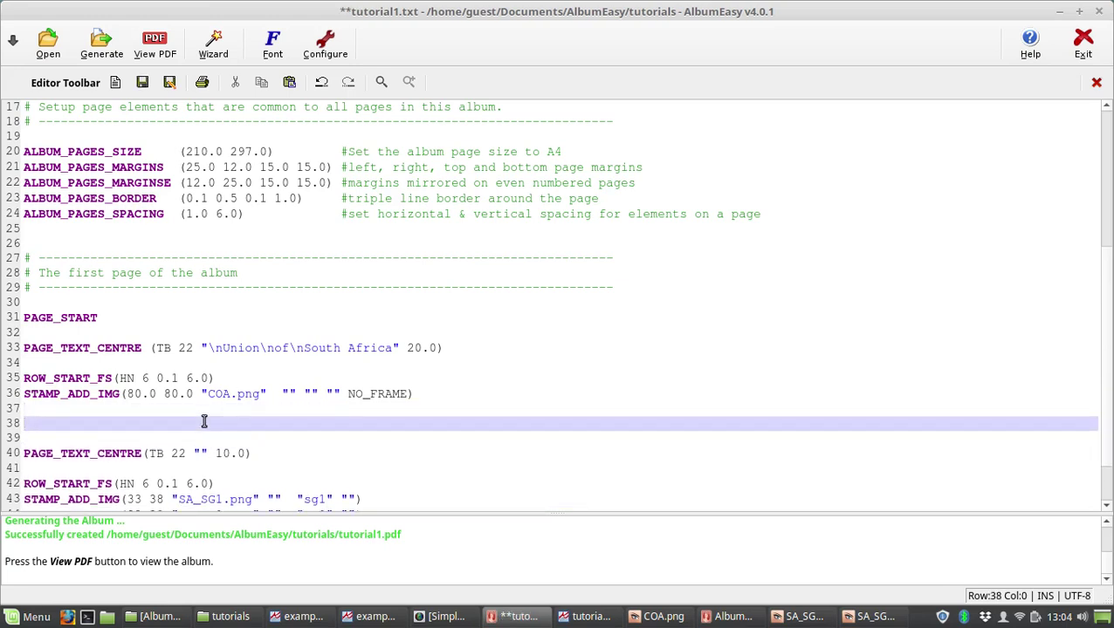
text(ALBUM_STAM)
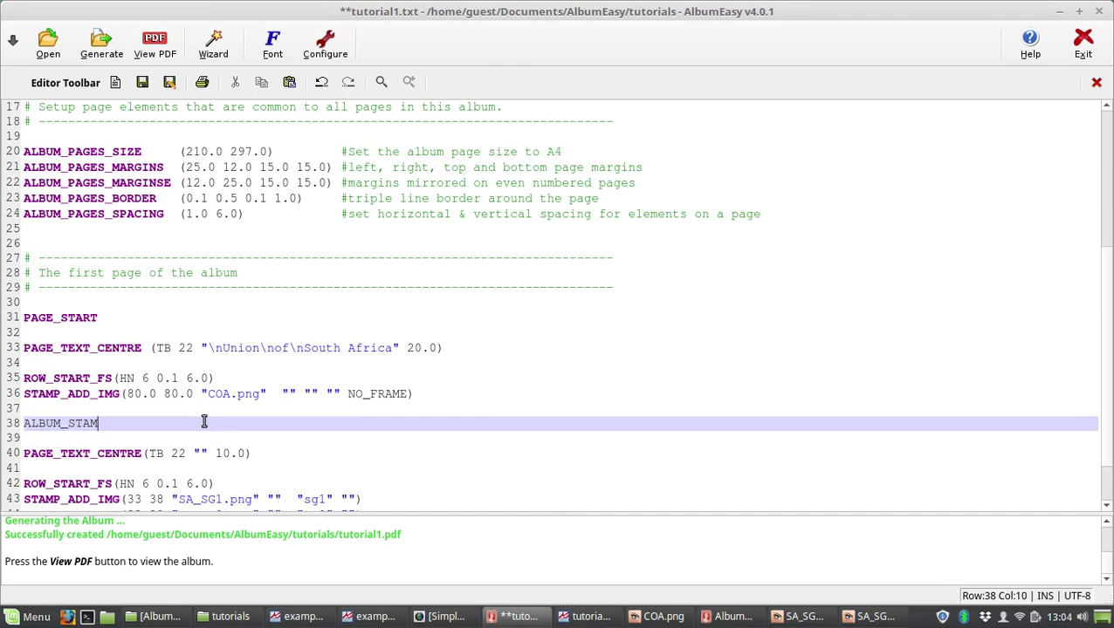
text(P_IMG_SETTING)
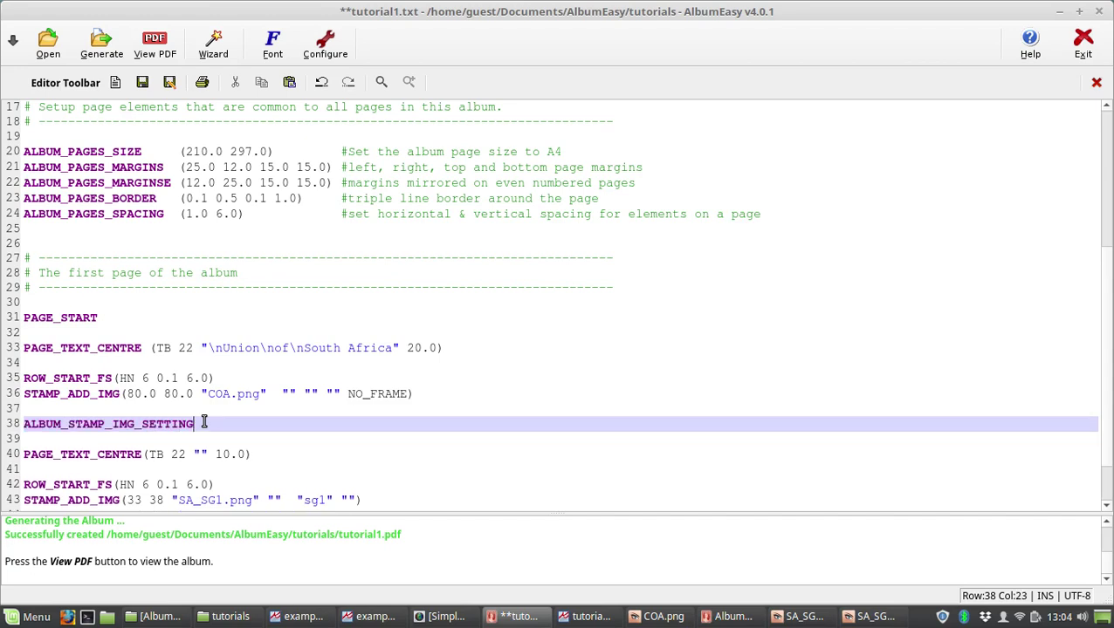
text((10 10)
text(false))
Save the changed image setting, regenerate the album and view the resulting PDF
click(102, 41)
click(572, 318)
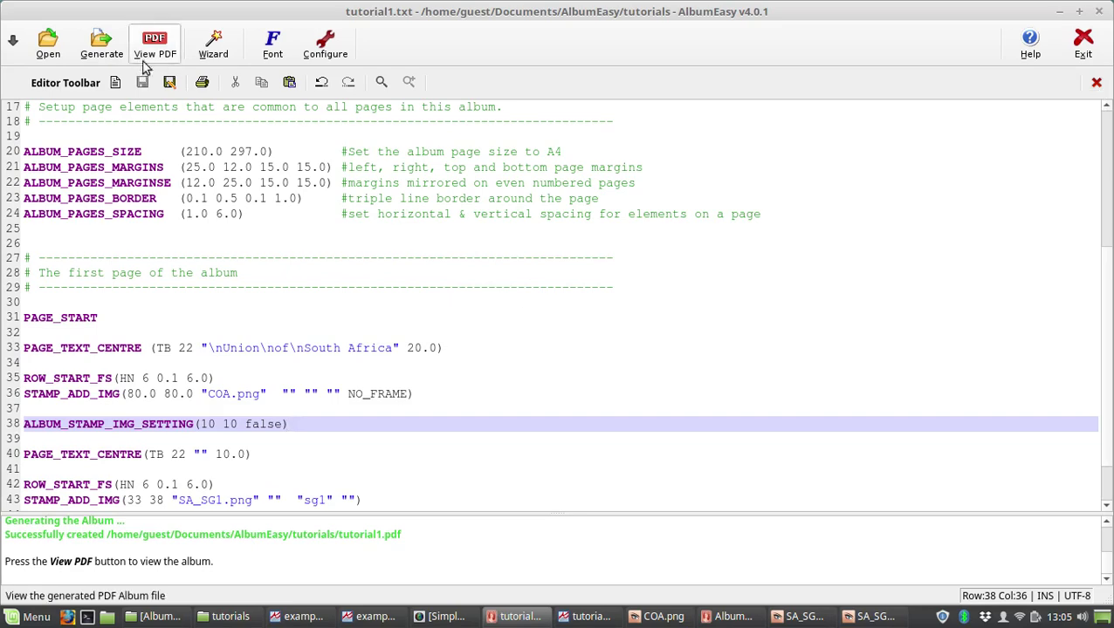
click(157, 53)
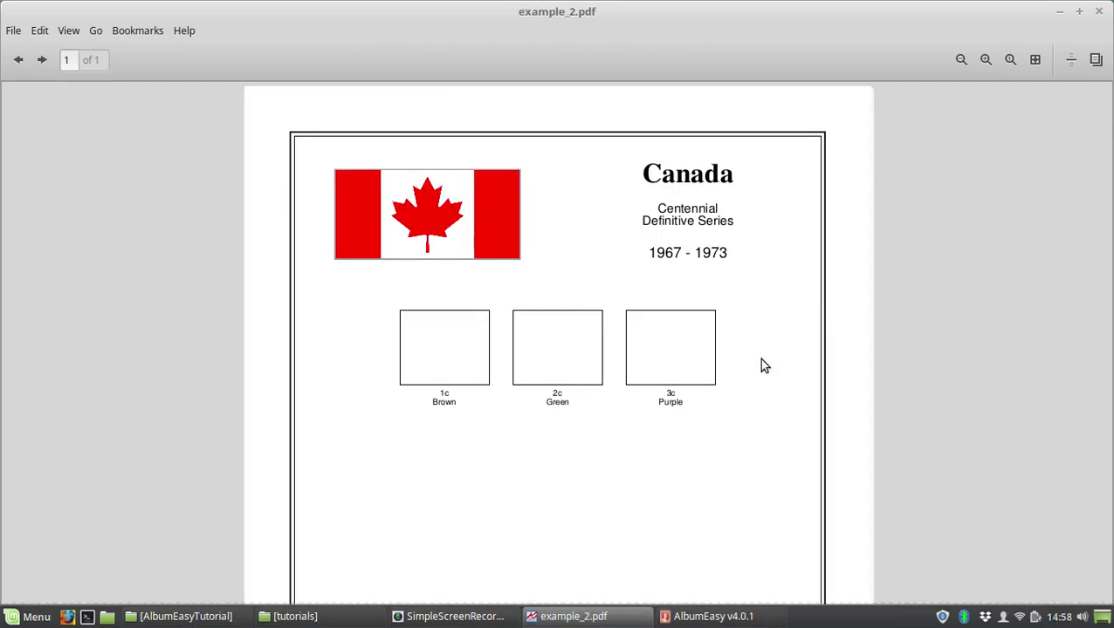
Switch from example_2.pdf to AlbumEasy and start a new album in the wizard with the file name tutorial2
click(714, 616)
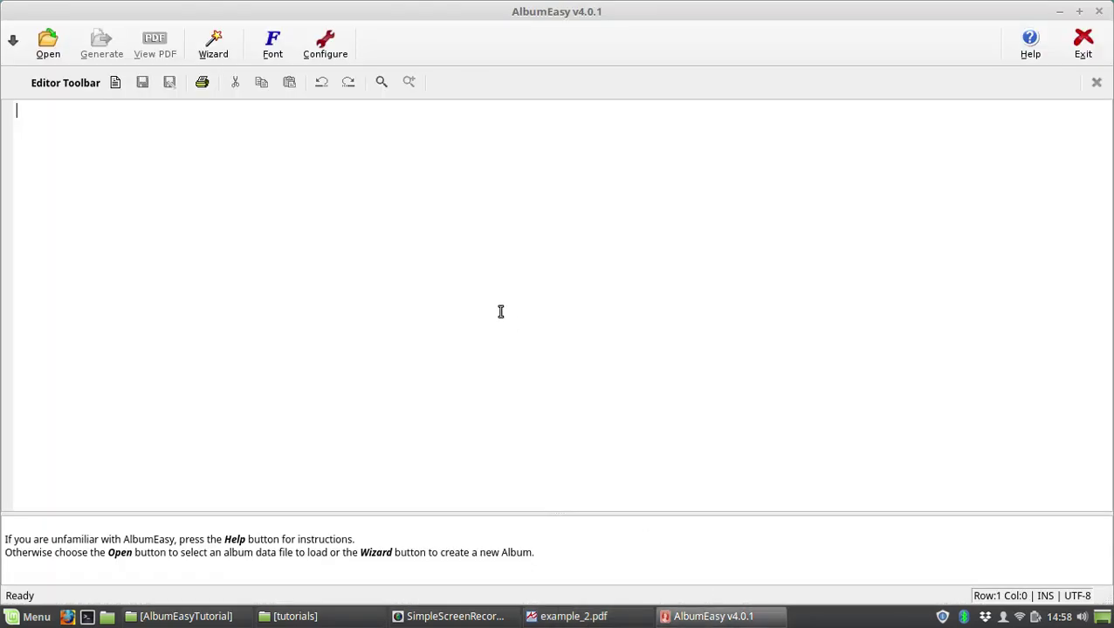
click(214, 52)
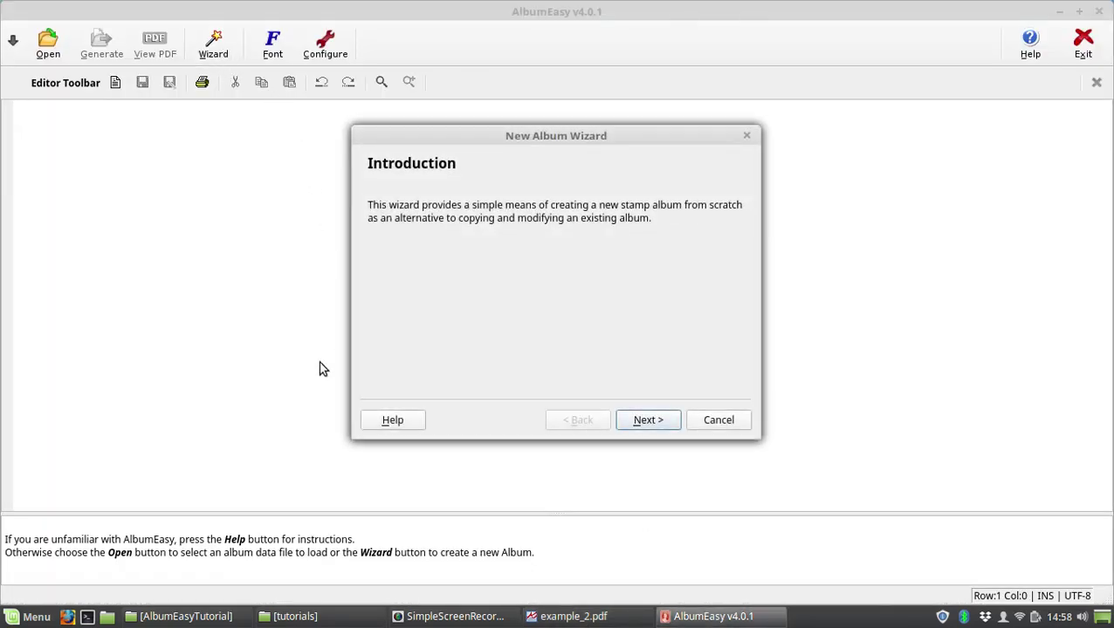
click(659, 420)
click(543, 189)
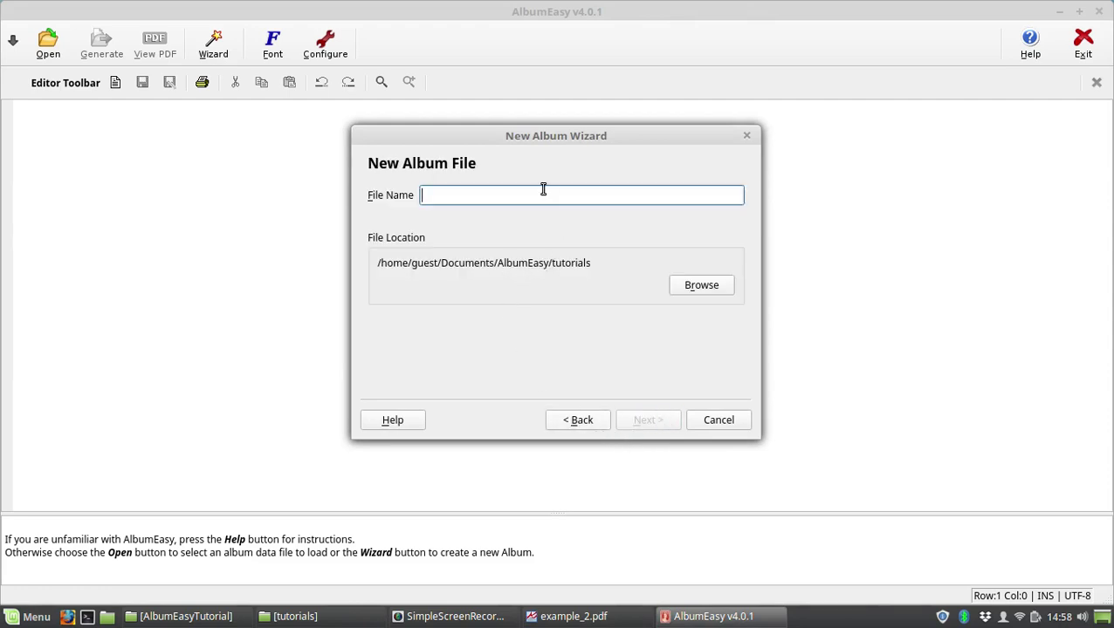
text(tuto)
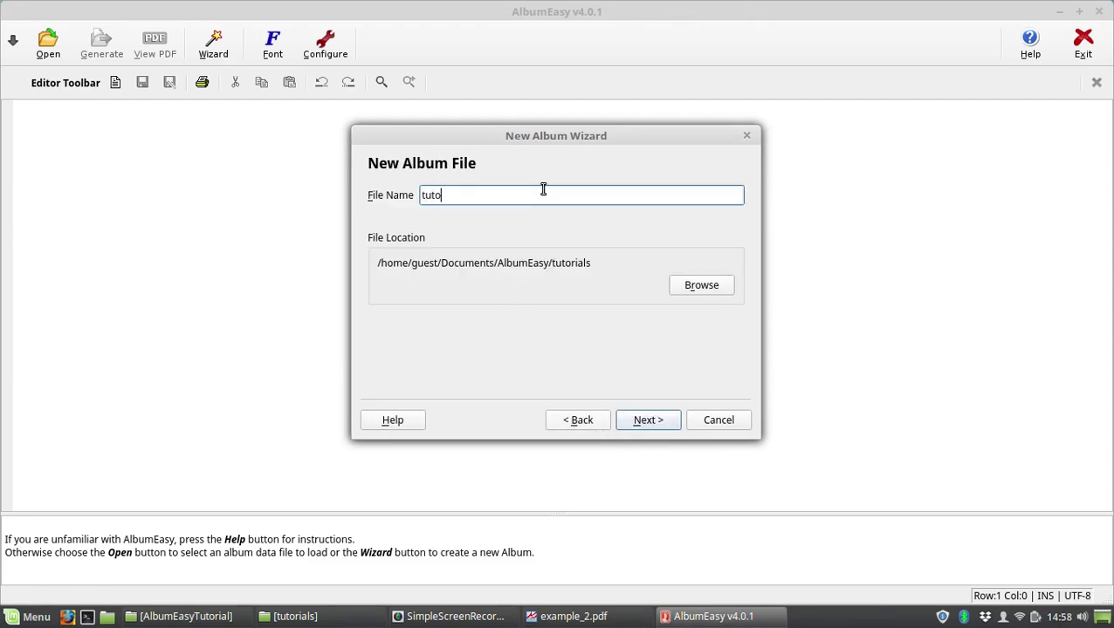
text(rial2)
click(642, 421)
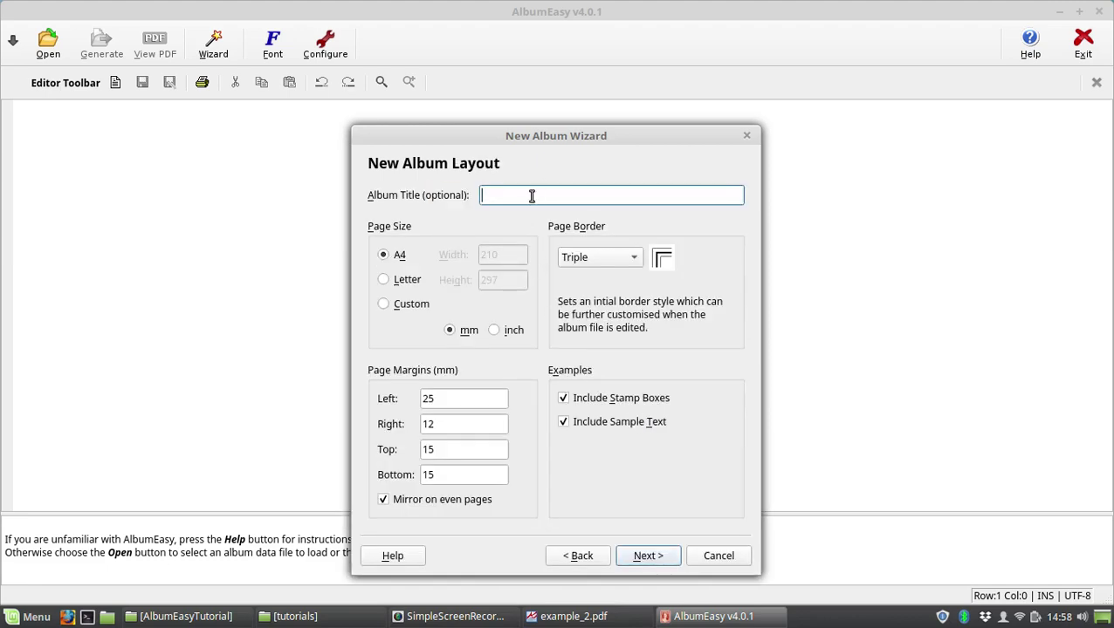
Exclude the example stamp boxes and sample text from the new album, and set its page border to Double
click(563, 425)
click(564, 400)
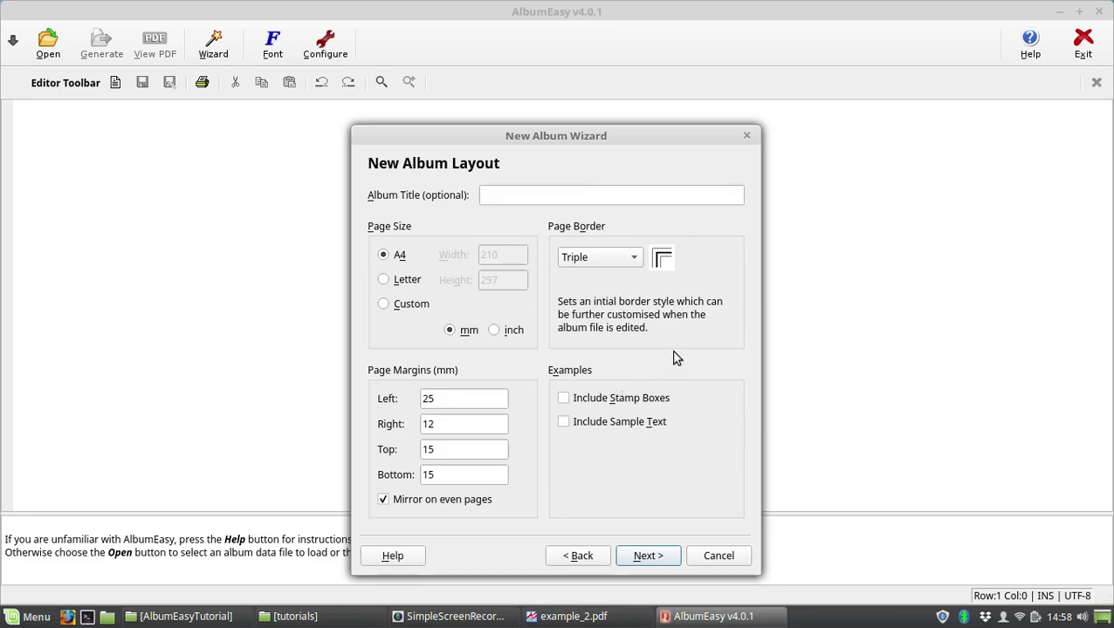
click(632, 256)
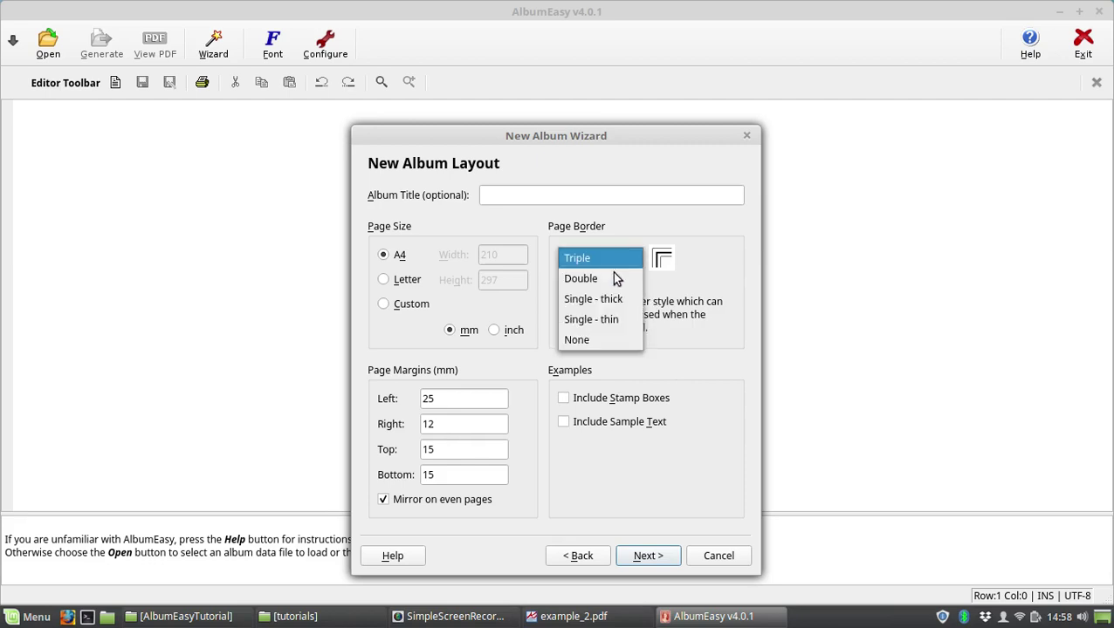
click(605, 279)
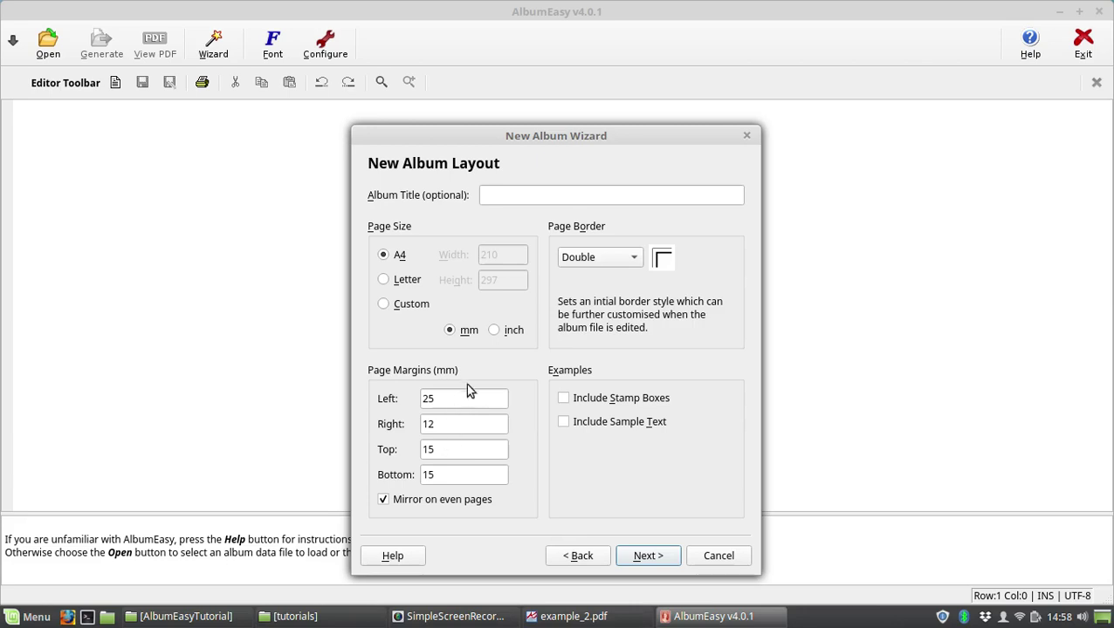
Set the new album's left and right page margins to 15 mm and finish creating the album file
drag(467, 396, 385, 393)
text(15)
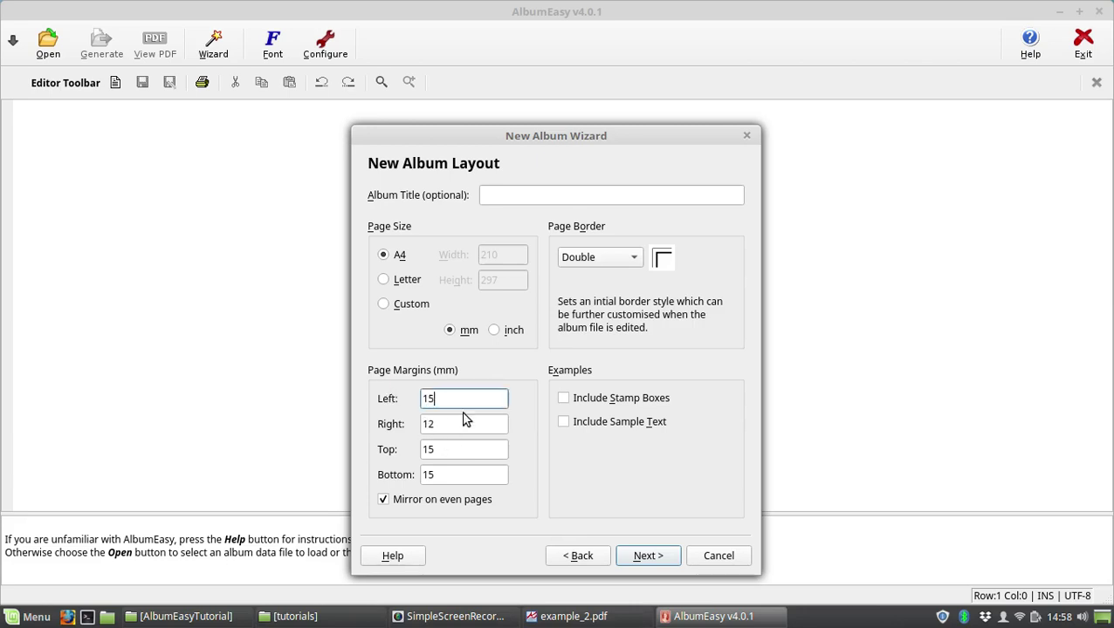
drag(466, 423, 417, 425)
text(15)
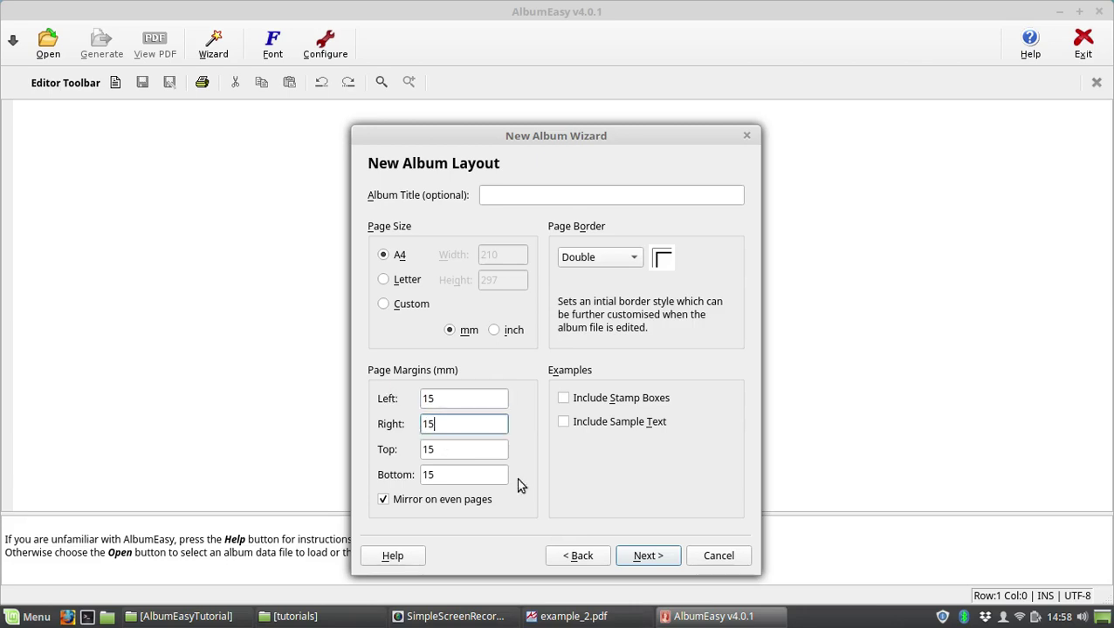
click(652, 557)
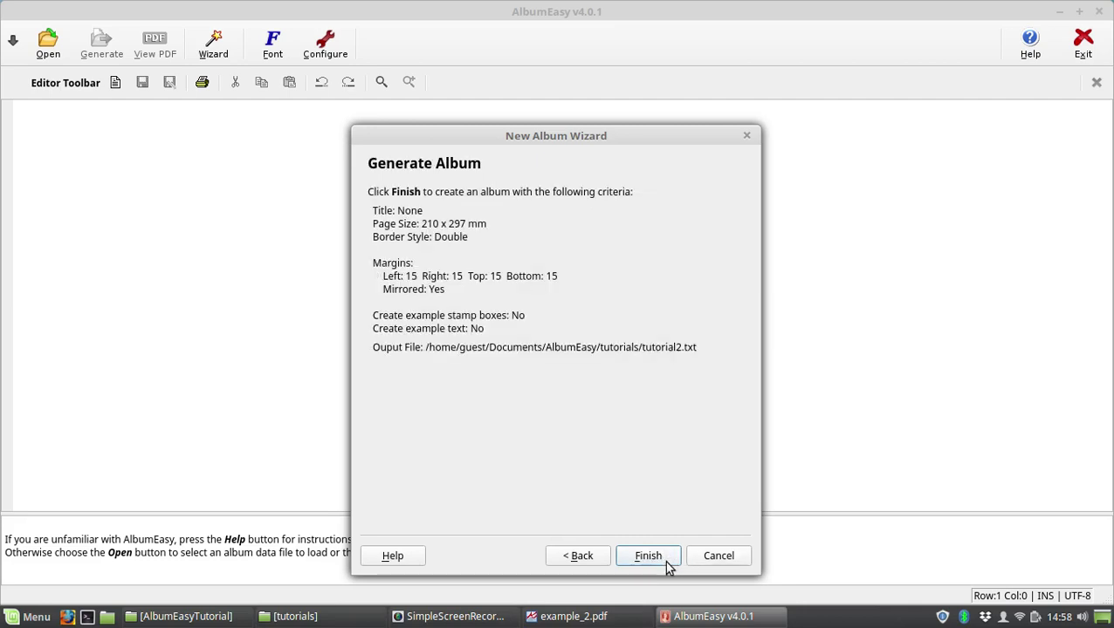
click(648, 559)
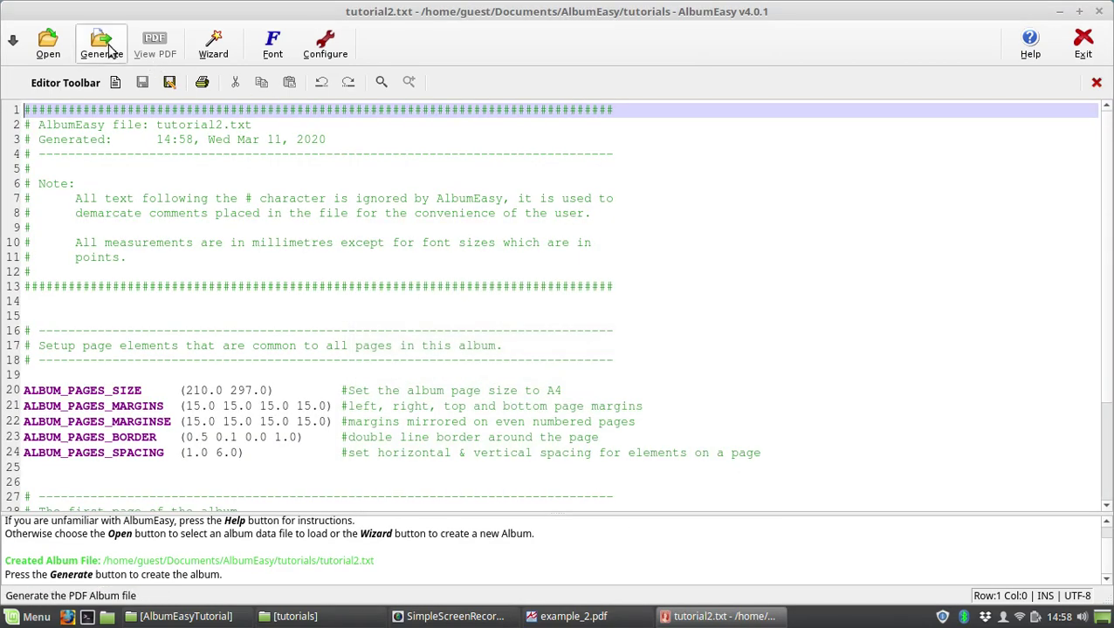
Generate the tutorial2 album and view its PDF with the whole page fitted in the window
click(100, 43)
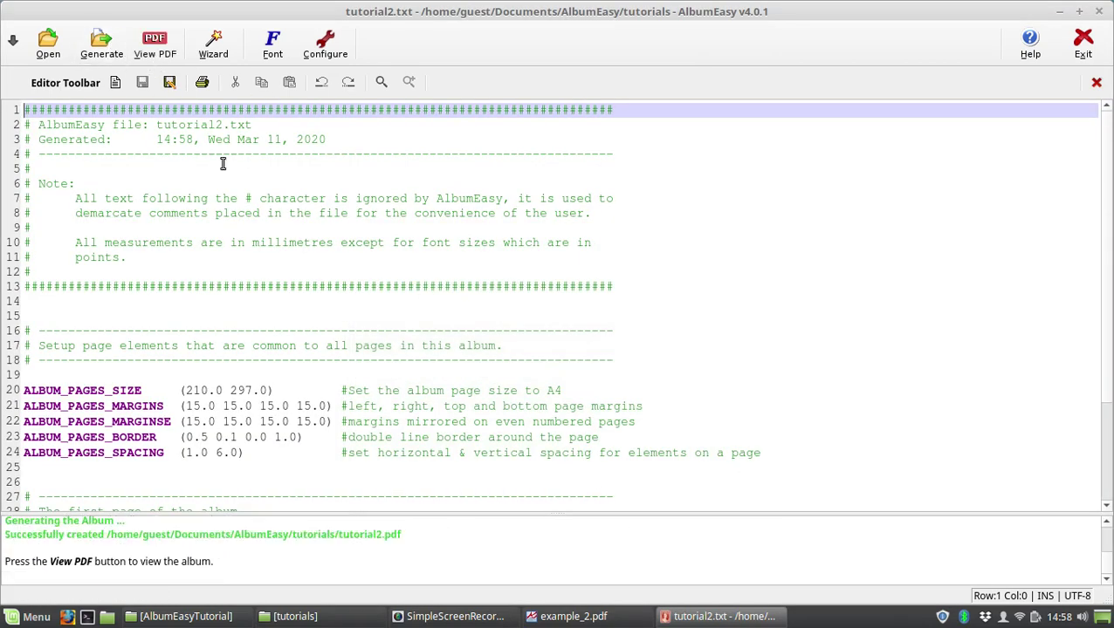
click(166, 56)
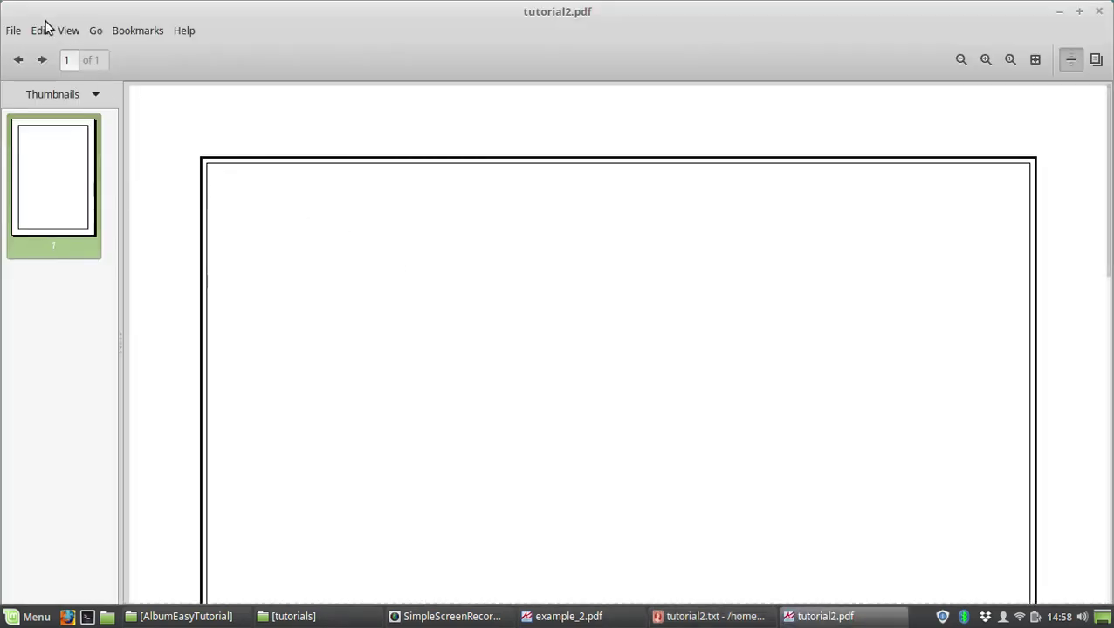
click(68, 30)
click(93, 287)
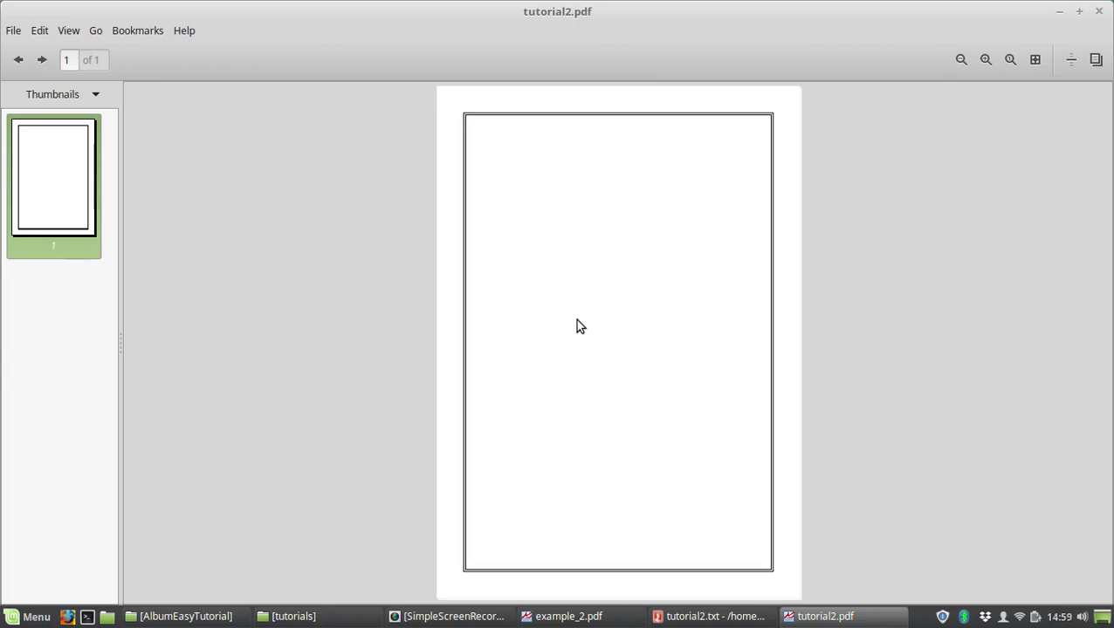
Switch to example_2.pdf and examine the Canada page's layout of flag, headings and stamp boxes
key(alt+Tab)
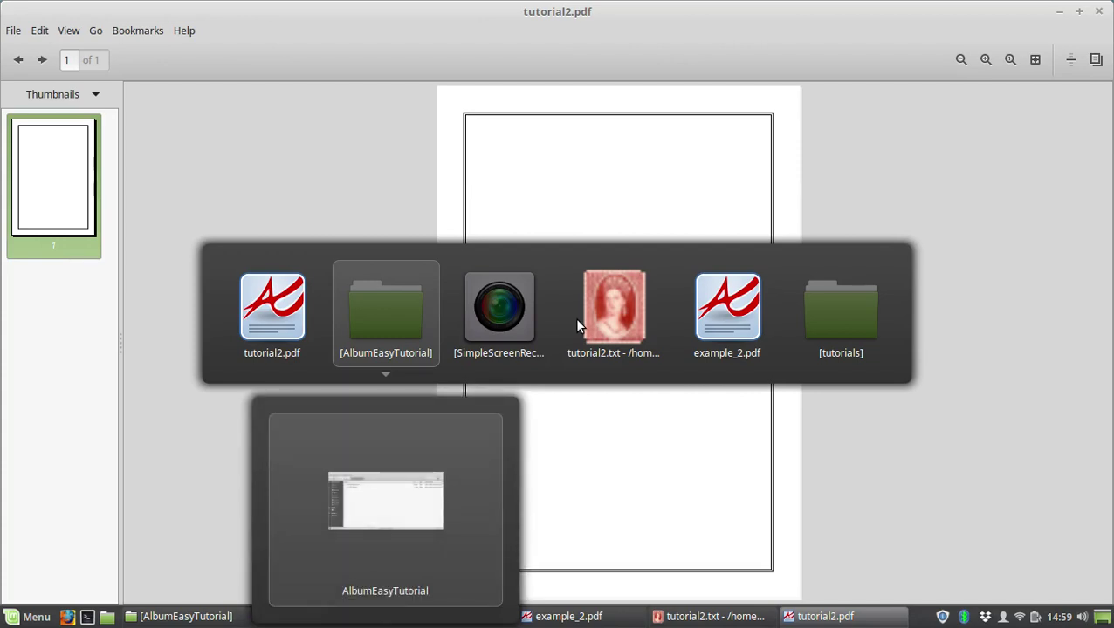
key(alt+Tab)
key(alt+Tab)
key(alt+Tab)
key(alt+Tab)
key(alt+Tab)
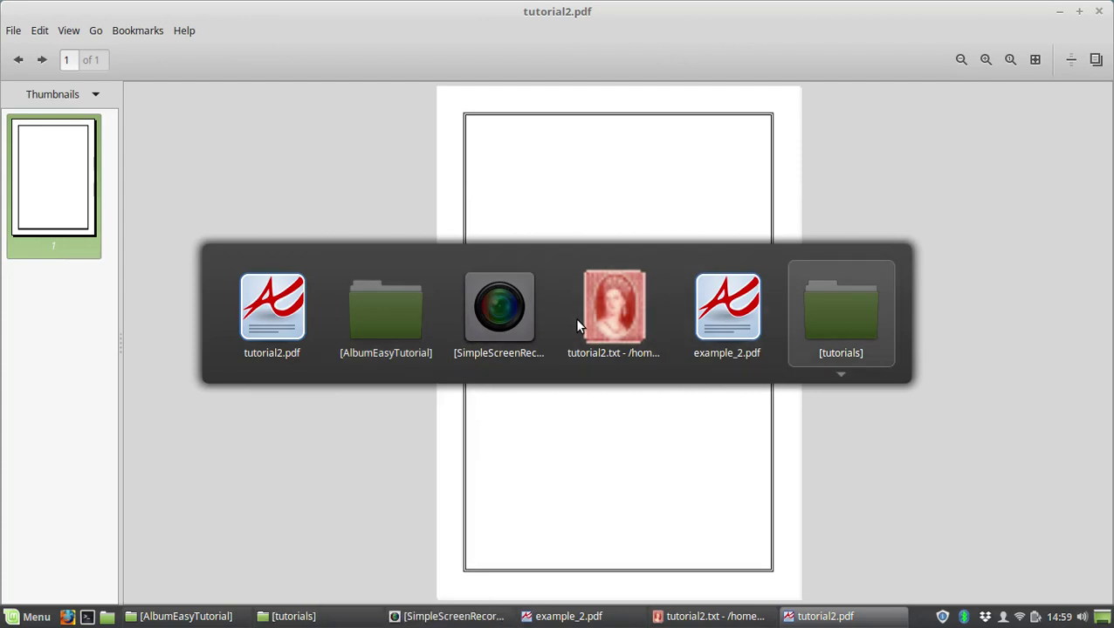
key(alt+Tab)
key(alt+Tab)
key(alt+Tab)
key(alt+Tab)
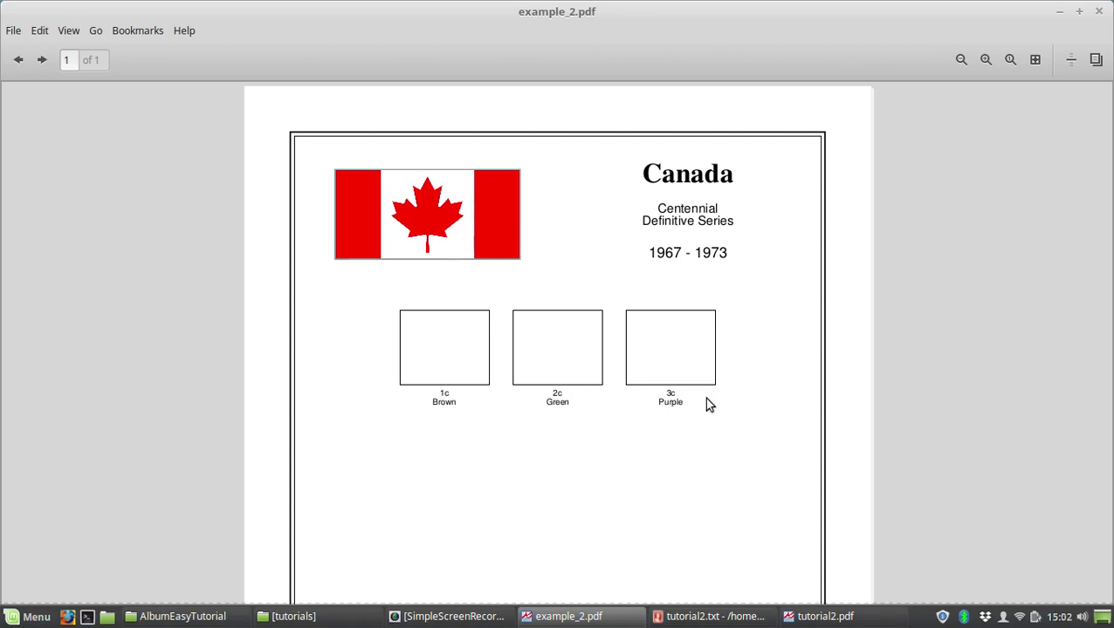
Return to tutorial2.txt in AlbumEasy and add PAGE_COLUMN_START on line 33, below PAGE_START
key(alt+Tab)
key(alt+Tab)
key(alt+Tab)
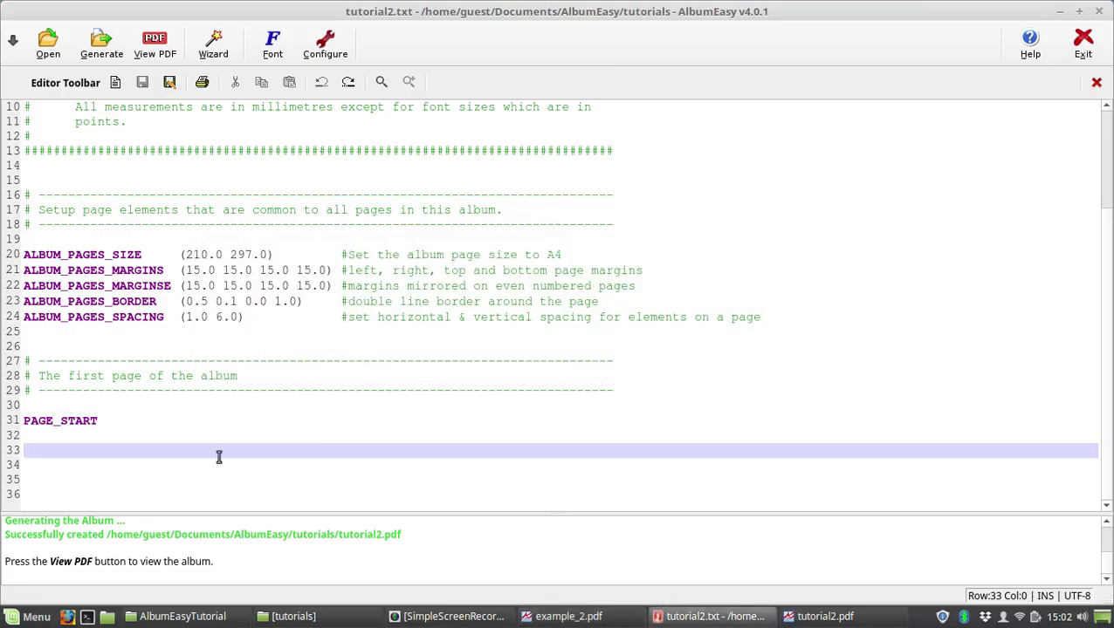
text(PA)
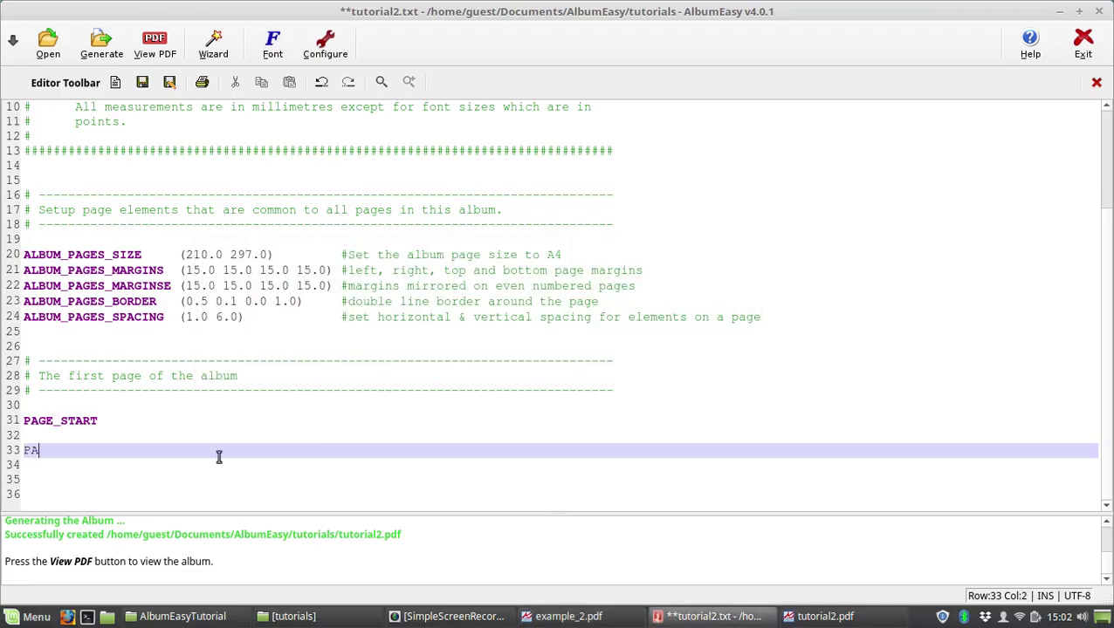
text(GE_COLUMN_ST)
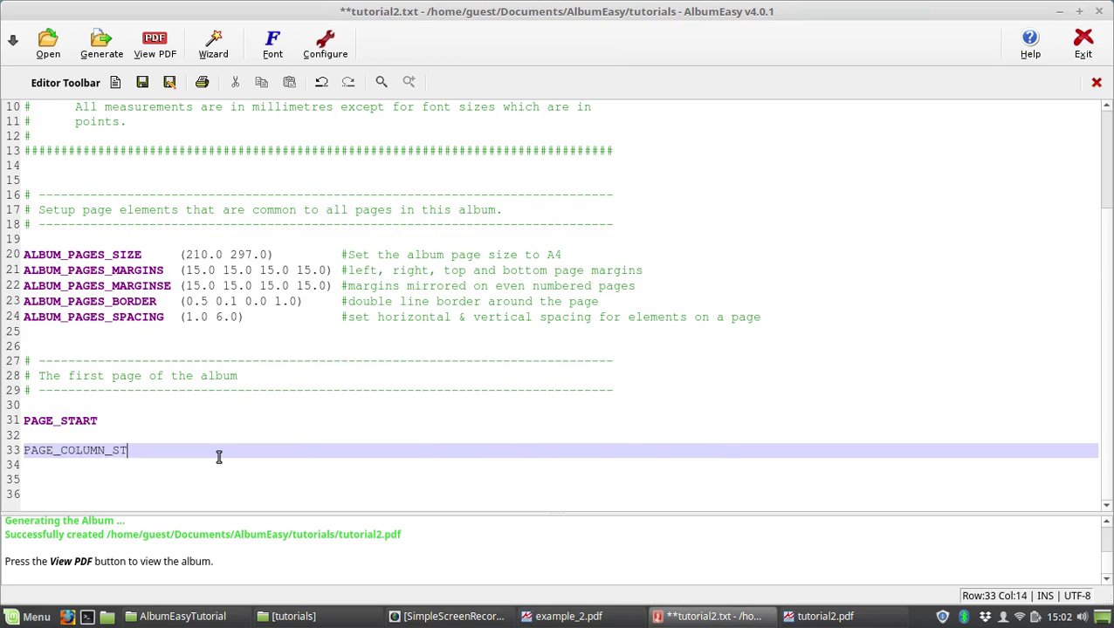
text(ART)
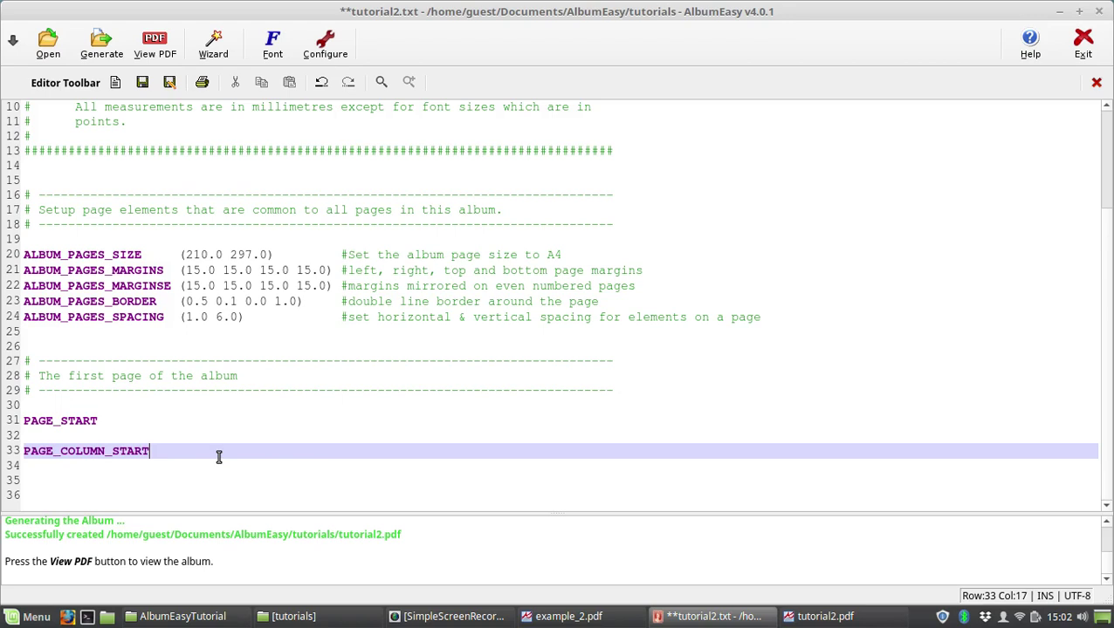
key(Return)
key(Return)
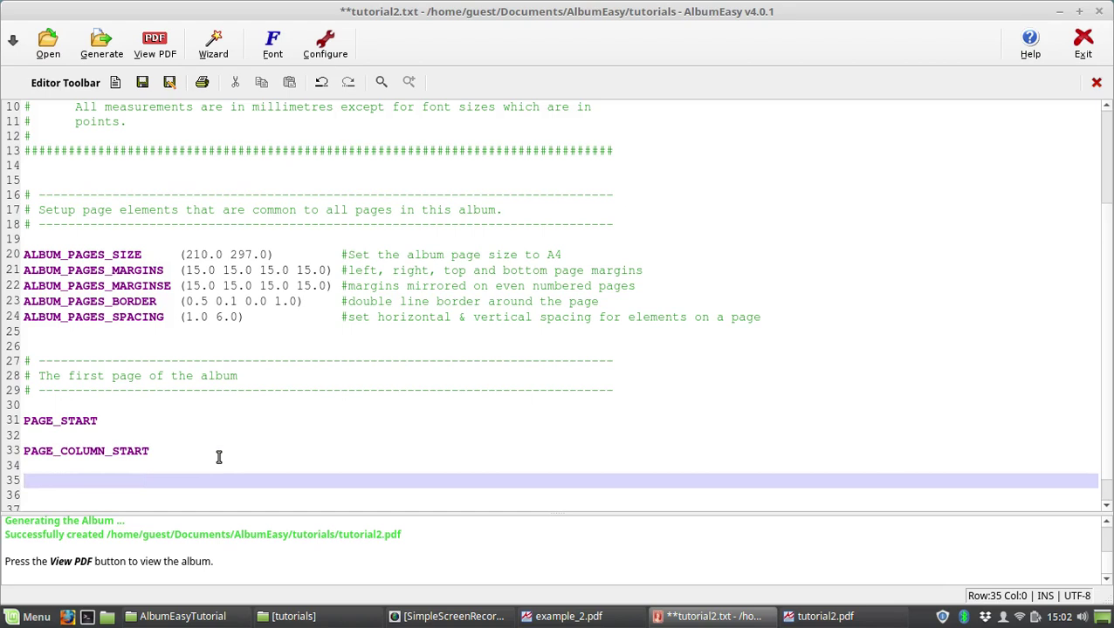
Add PAGE_COLUMN_NEXT and PAGE_COLUMN_STOP below PAGE_COLUMN_START, with a blank line between the commands
text(PAGE_COLUMN_NEXT)
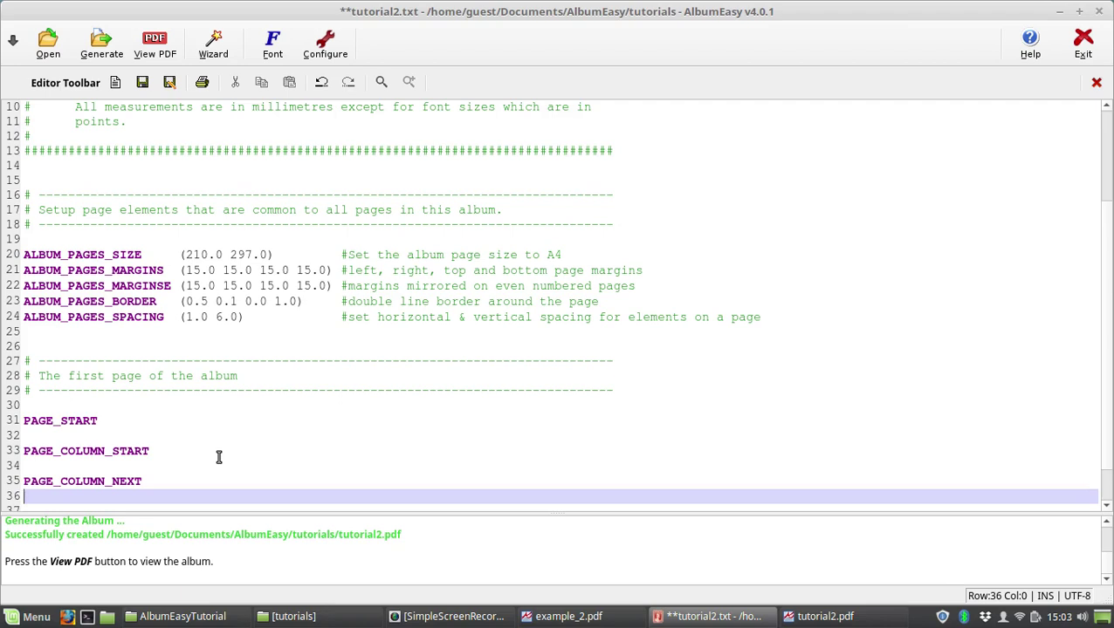
key(Return)
key(Return)
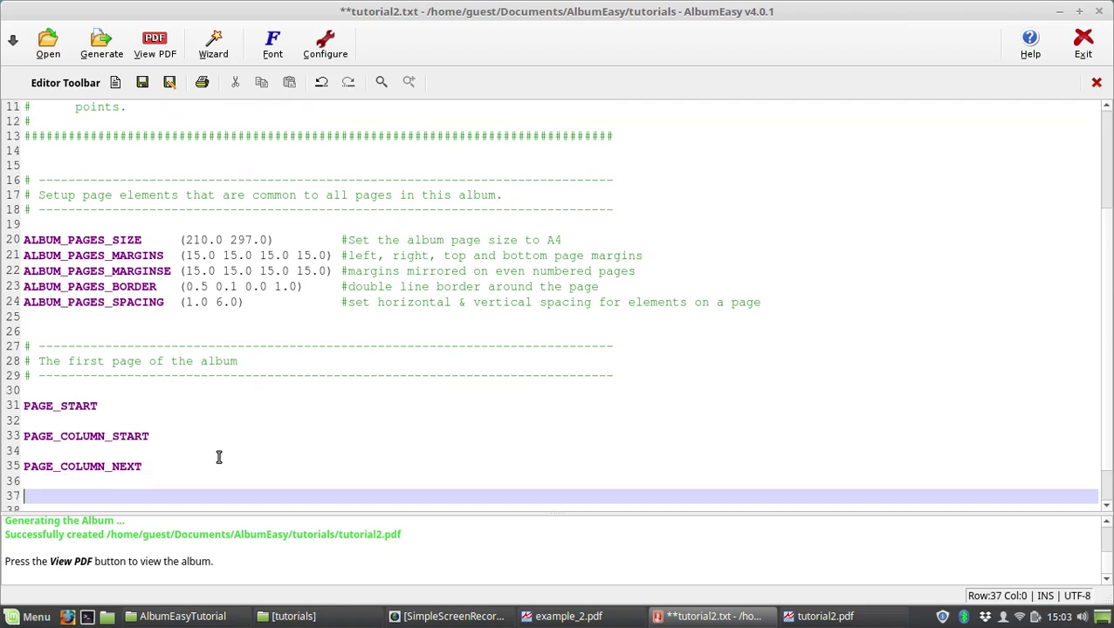
key(Up)
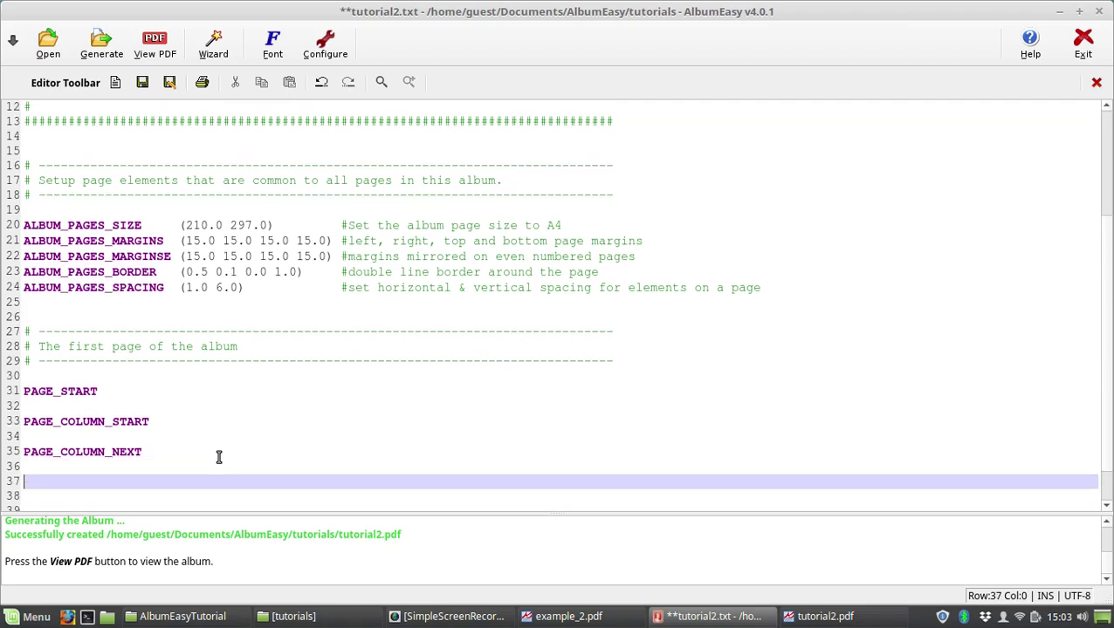
text(PAGE_COLUMN_STOP)
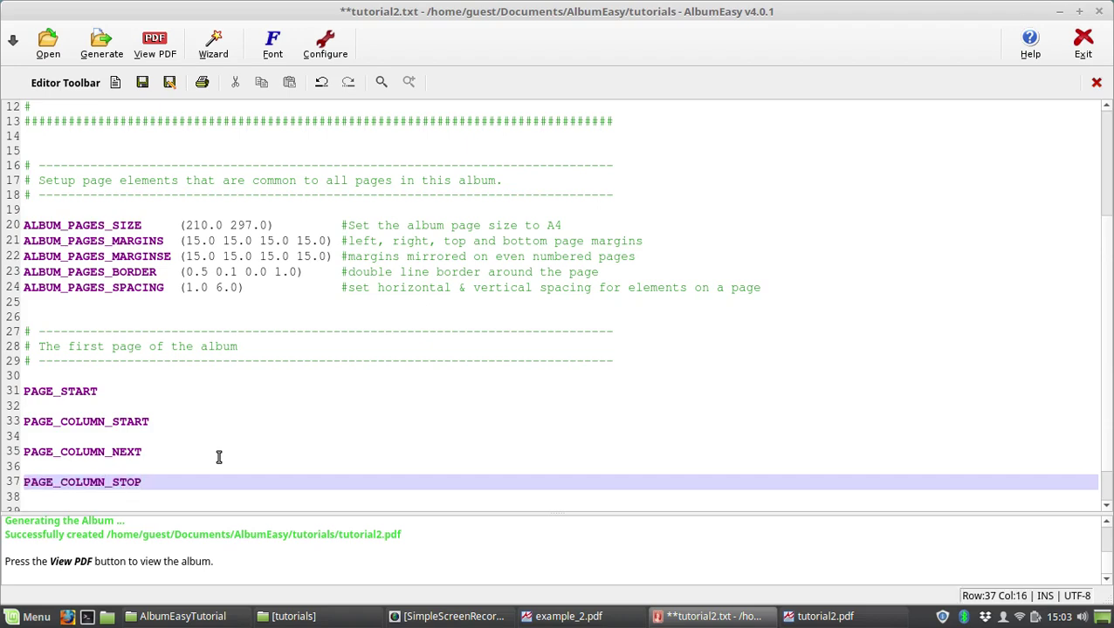
key(Return)
key(Return)
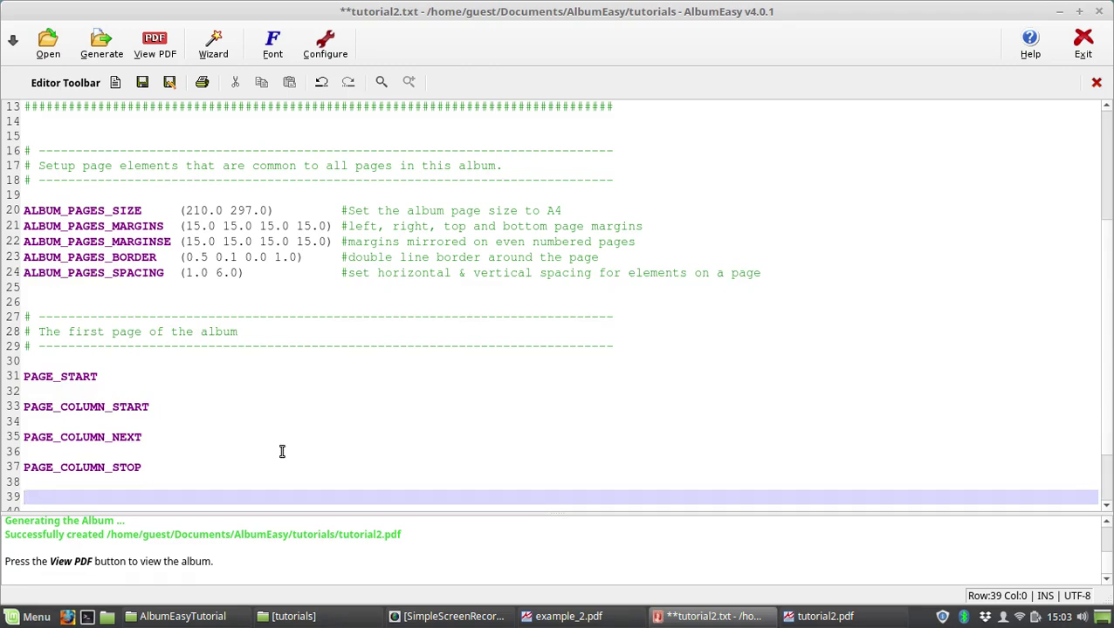
Add ROW_START_FS(HN 6 0.1 6.0) on line 34, directly below PAGE_COLUMN_START
click(136, 414)
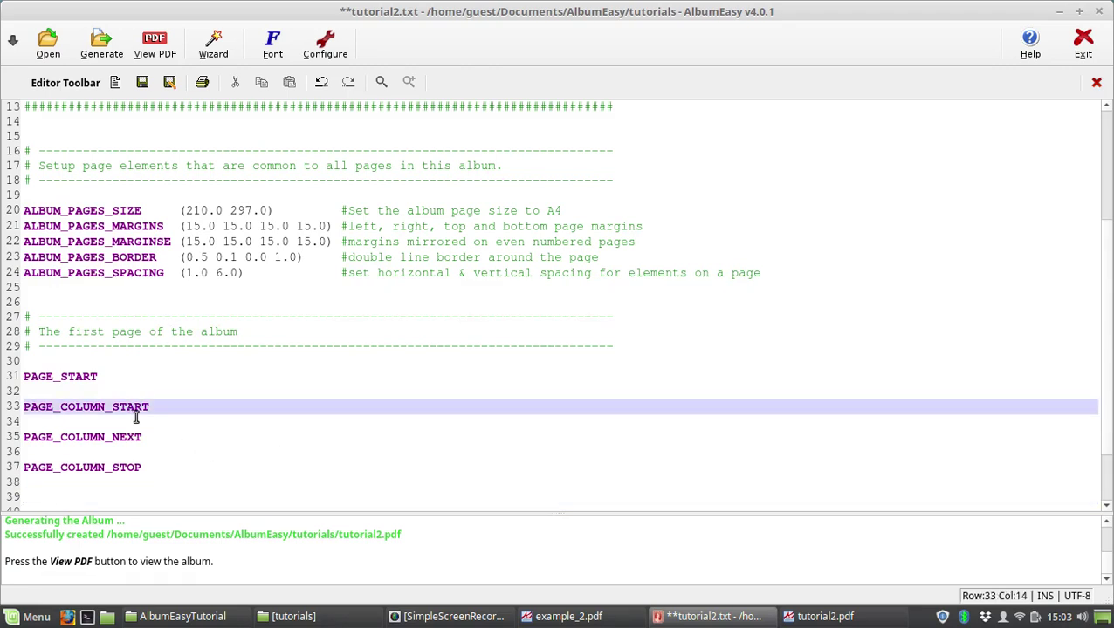
key(Down)
key(Return)
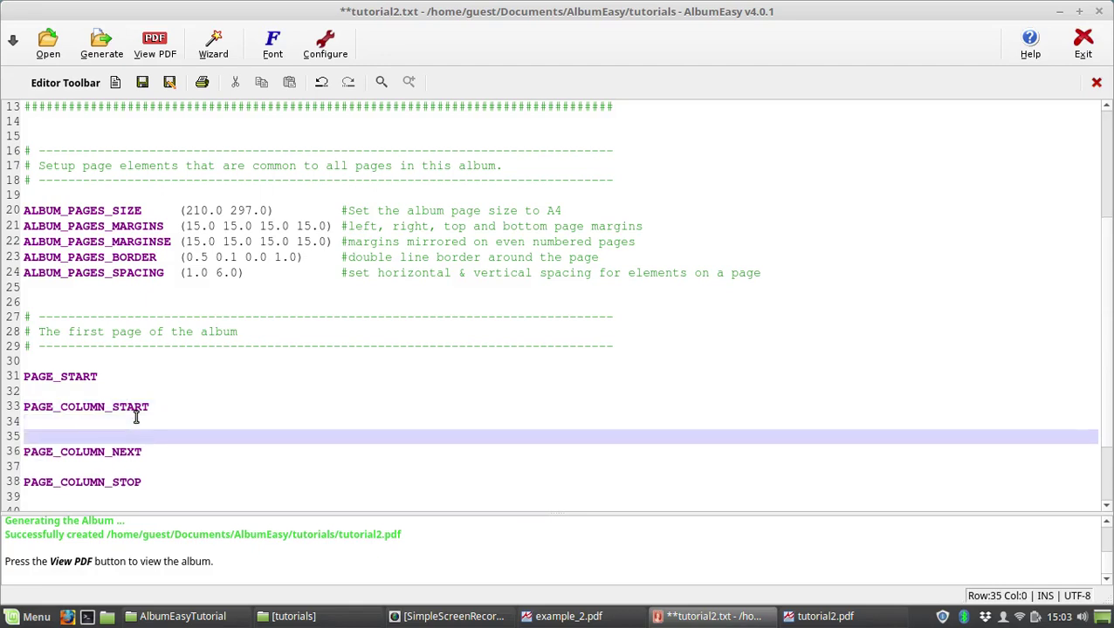
key(Up)
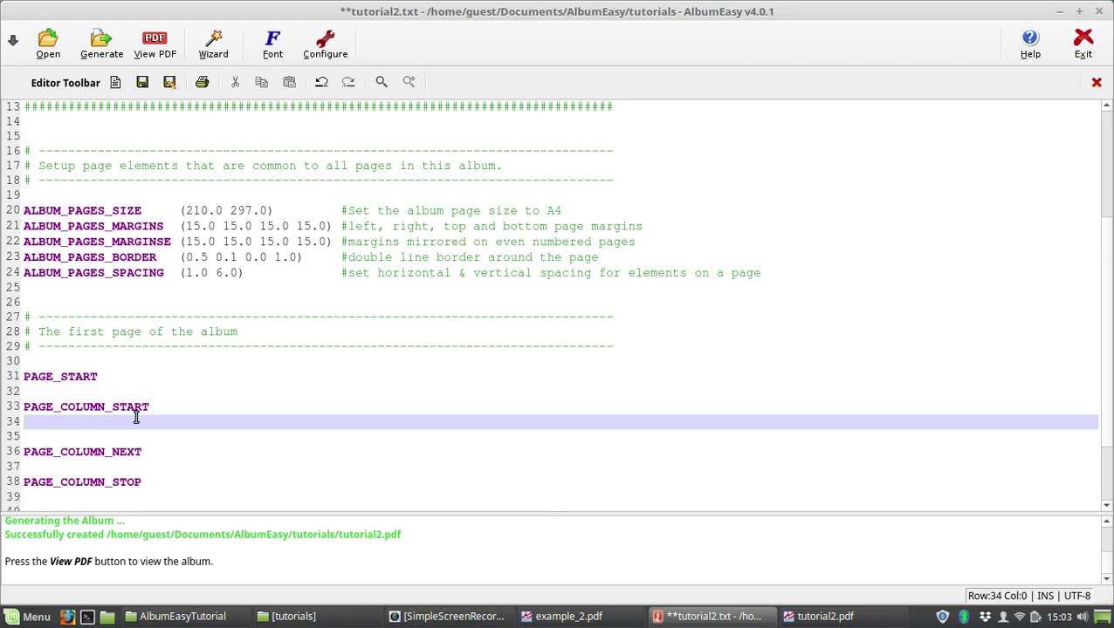
text(ROW_START_FS)
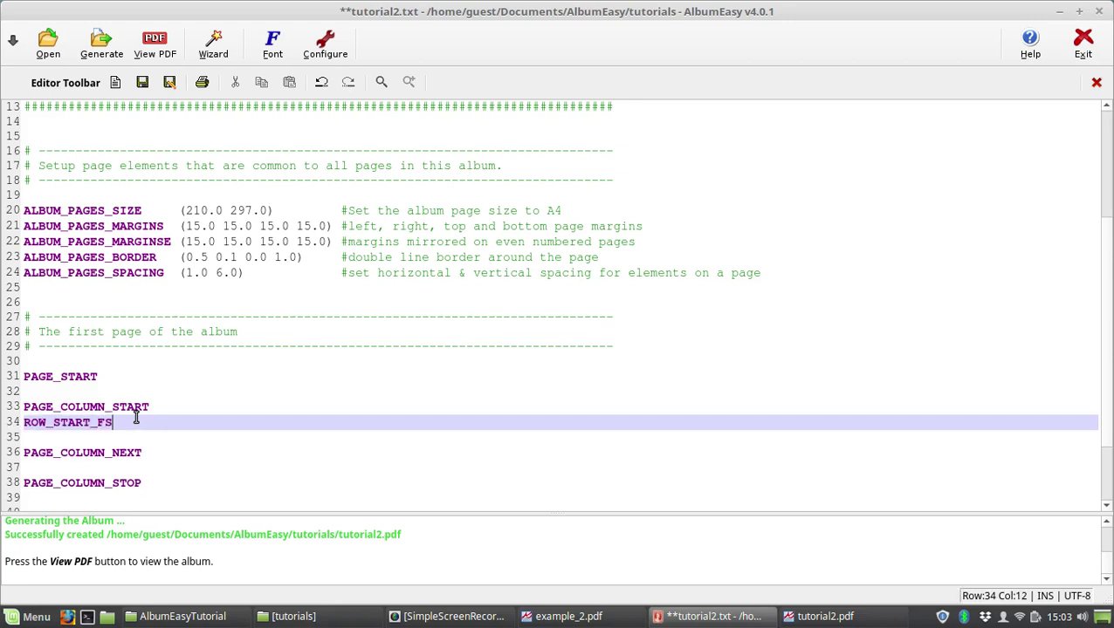
text((HN 6 0.1 6.0))
key(Return)
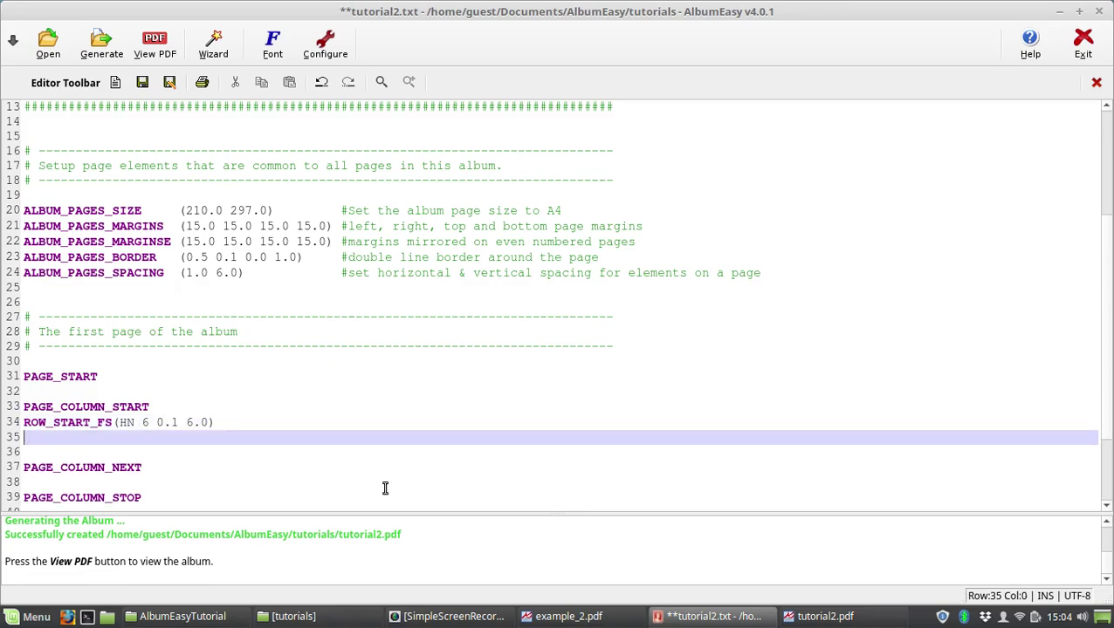
View flag_canada.png from the tutorials folder, then return to tutorial2.txt in AlbumEasy
click(335, 618)
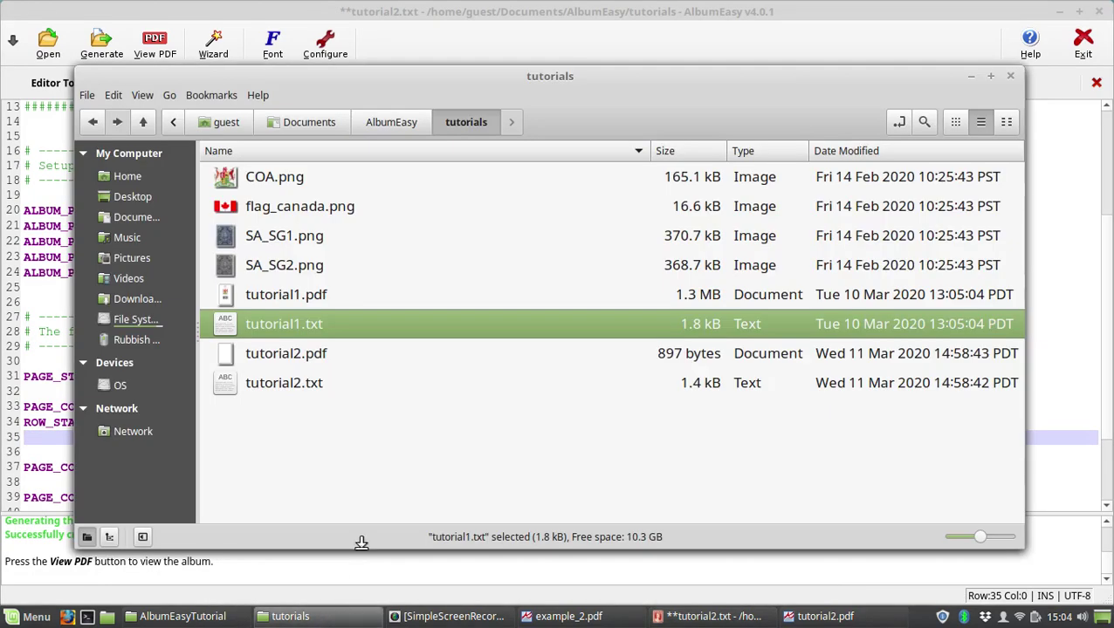
double_click(298, 213)
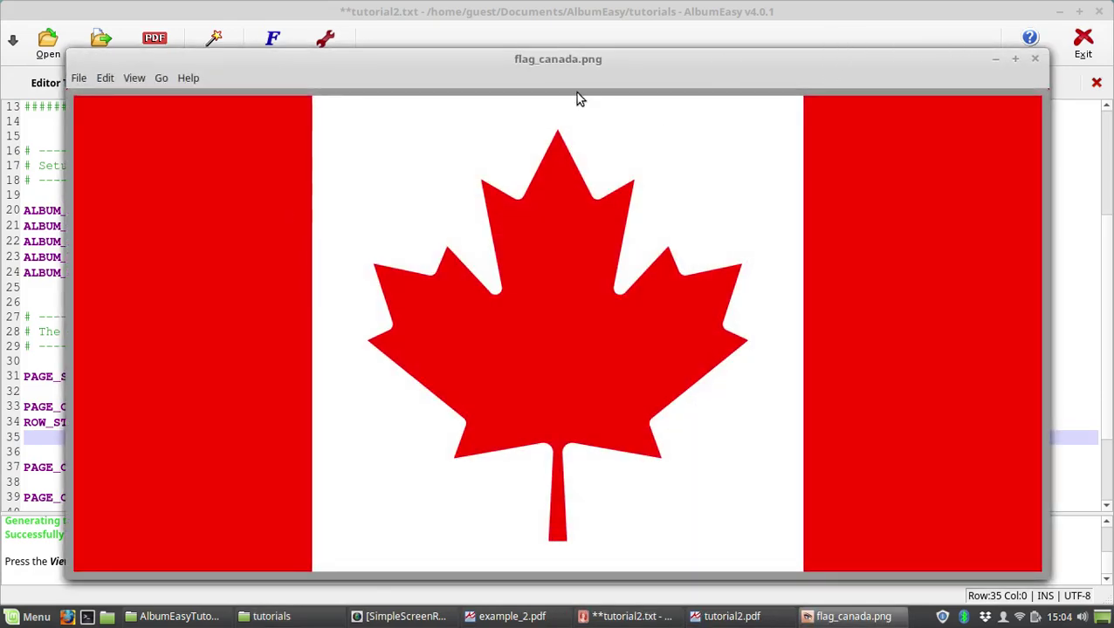
click(994, 60)
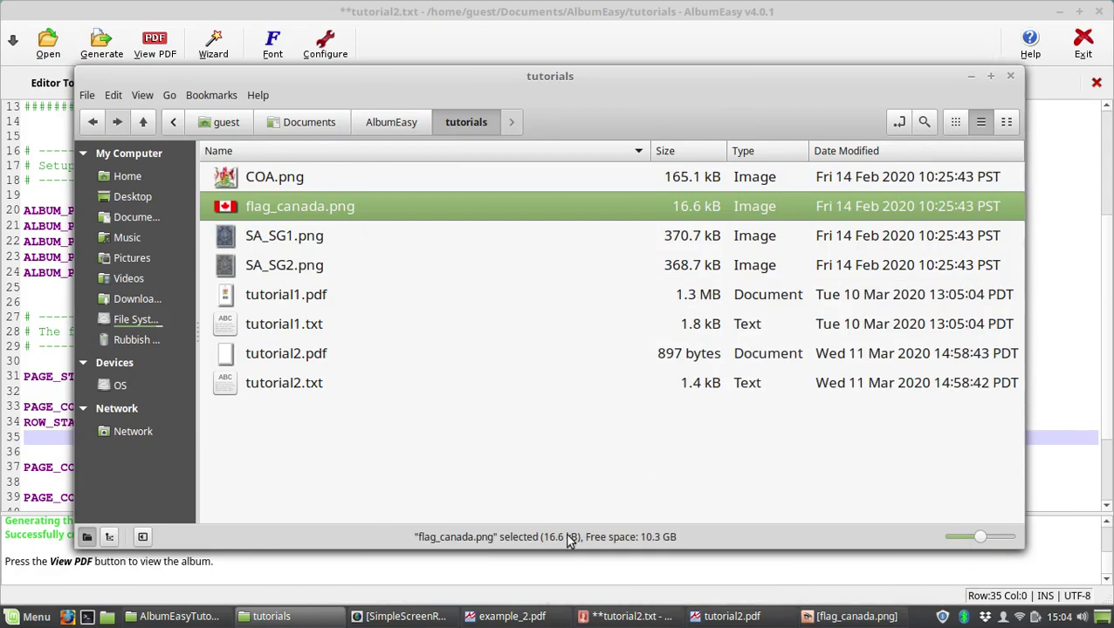
click(603, 616)
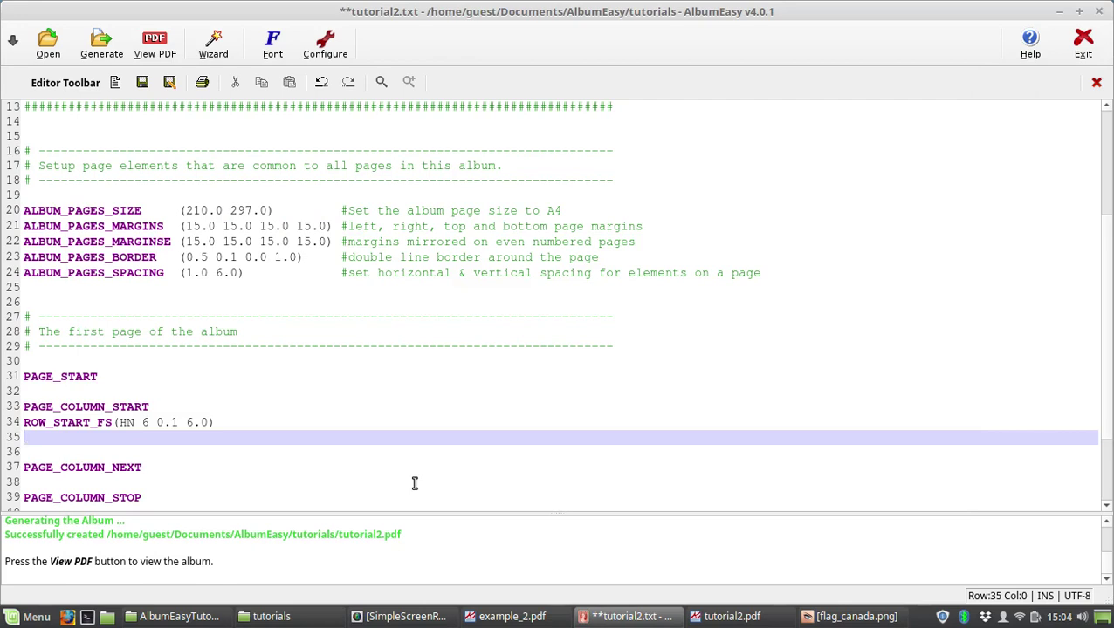
Add STAMP_ADD_IMG(64 32 "flag_canada.png" "" "" "" NO_FRAME) on line 35, below the row start
text(STAMP_ADD_I)
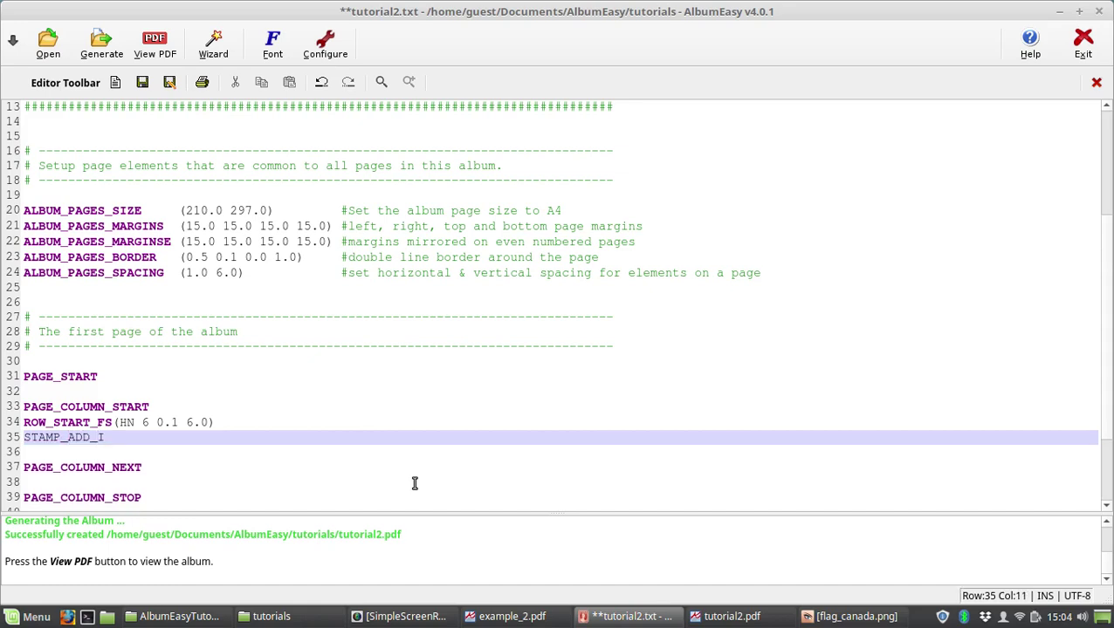
text(MG()
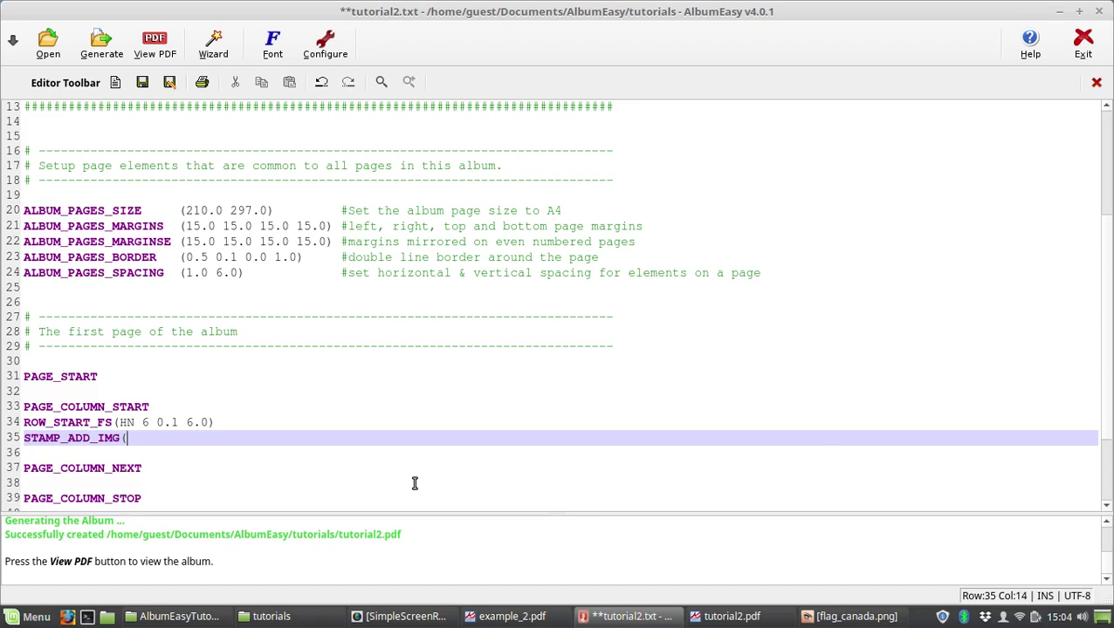
text(6)
text(4)
text( 32)
text( "falg_ca)
text(nad)
key(BackSpace)
key(BackSpace)
key(BackSpace)
key(BackSpace)
key(BackSpace)
key(BackSpace)
key(BackSpace)
key(BackSpace)
key(BackSpace)
text(lag_canada)
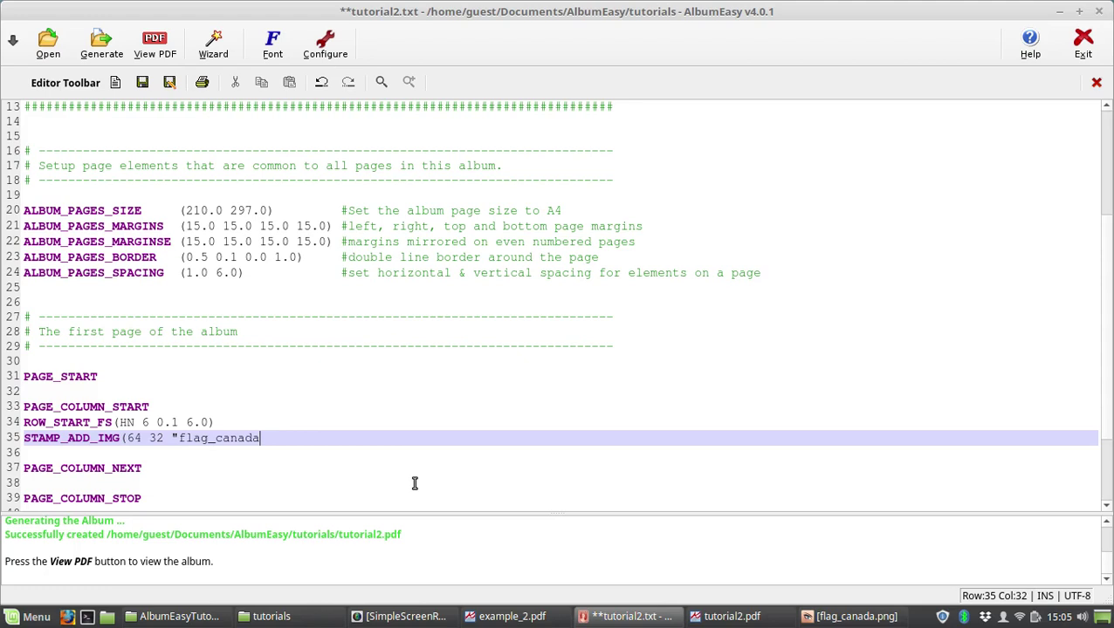
text(.png" ""  """)
key(BackSpace)
text("" NO_FRAME)
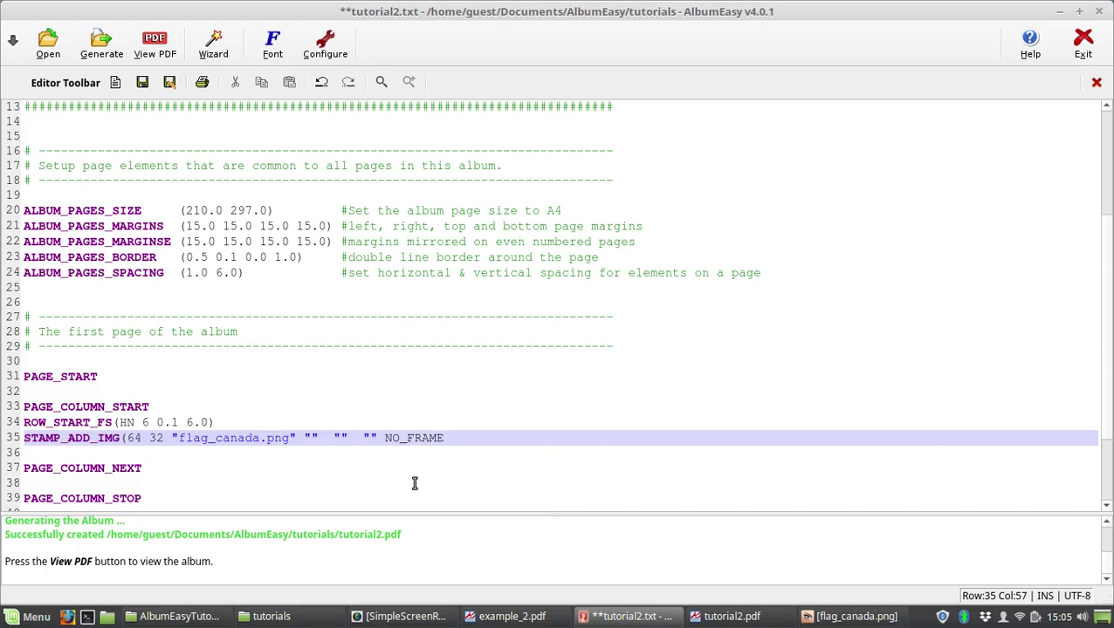
text())
Save tutorial2.txt, generate the album and view tutorial2.pdf to check the flag, returning to AlbumEasy
click(102, 44)
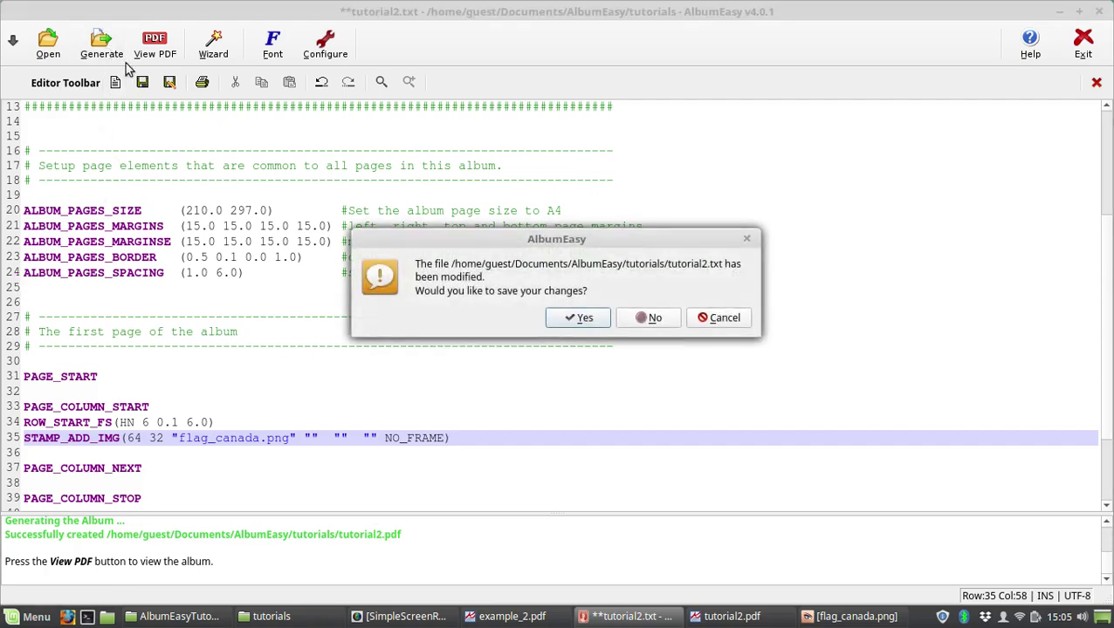
click(581, 318)
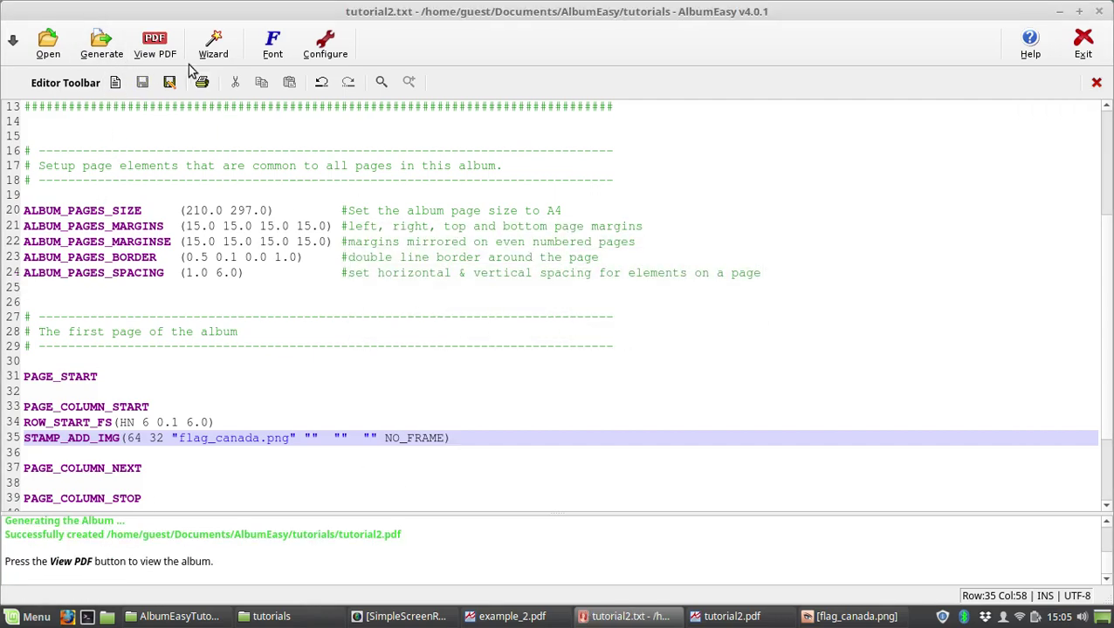
click(154, 43)
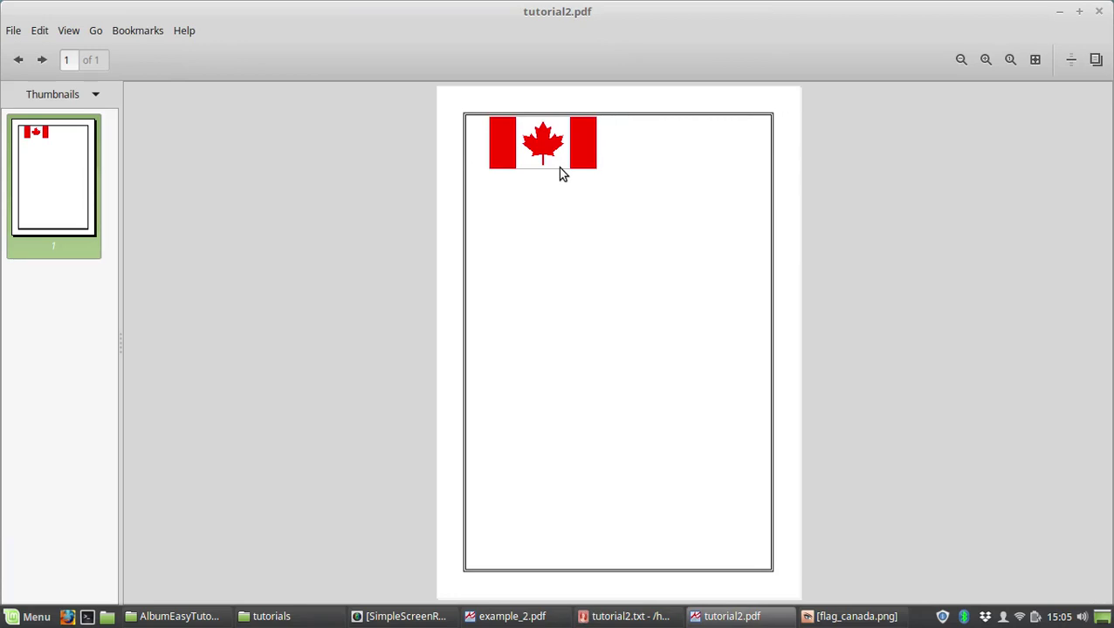
key(alt+Tab)
key(alt+Tab)
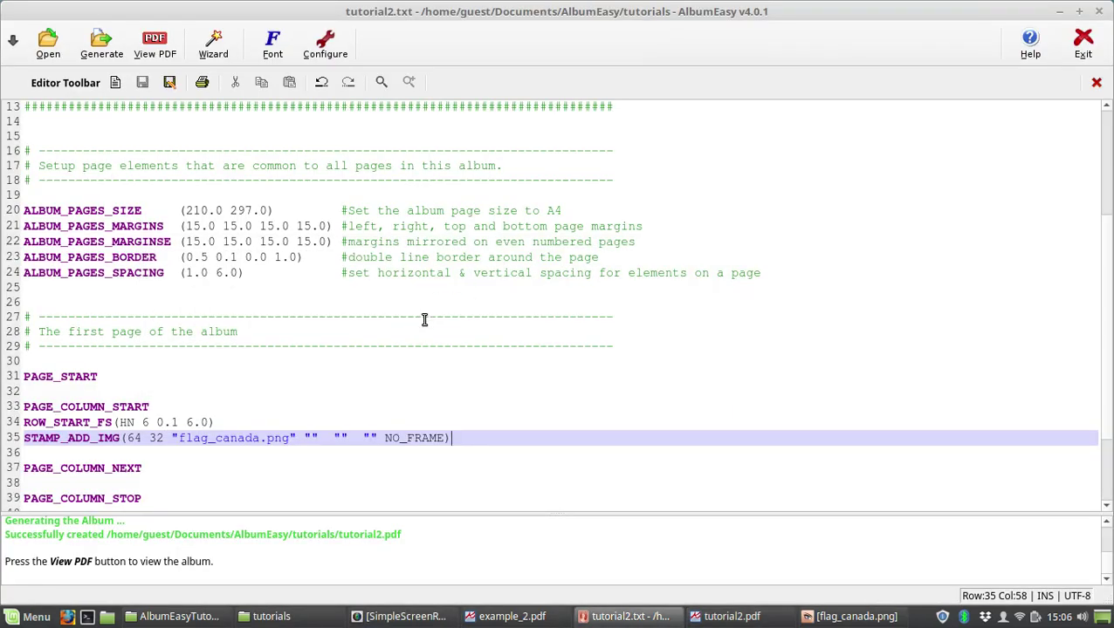
Insert two more blank lines between PAGE_COLUMN_NEXT and PAGE_COLUMN_STOP and place the cursor on line 38
click(173, 479)
key(Return)
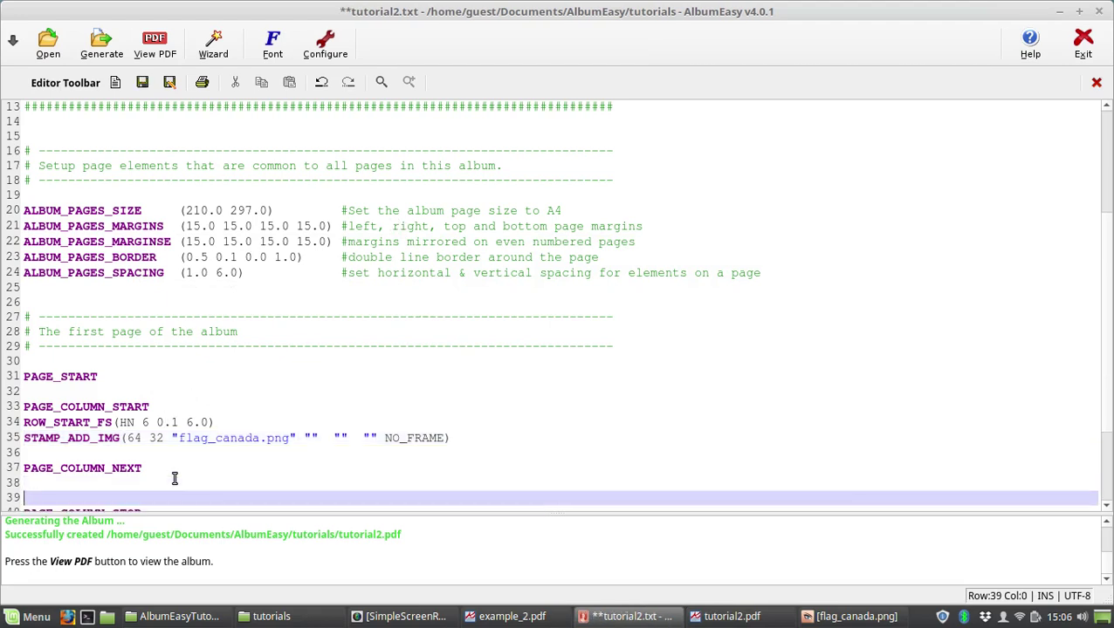
key(Return)
key(Down)
key(Down)
key(Up)
key(Up)
key(Up)
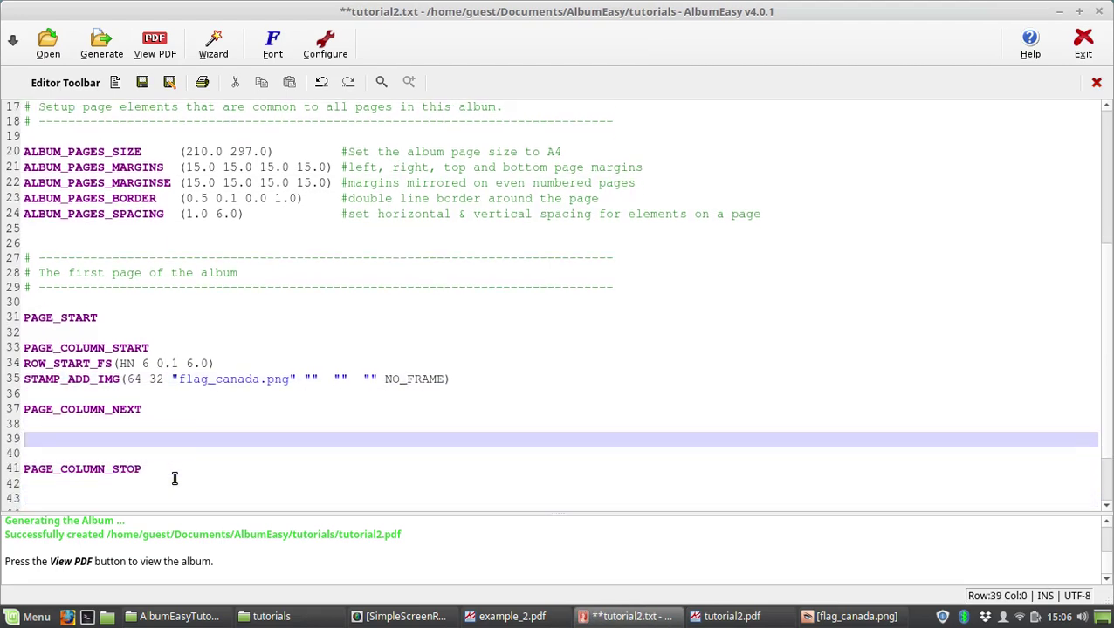
key(Up)
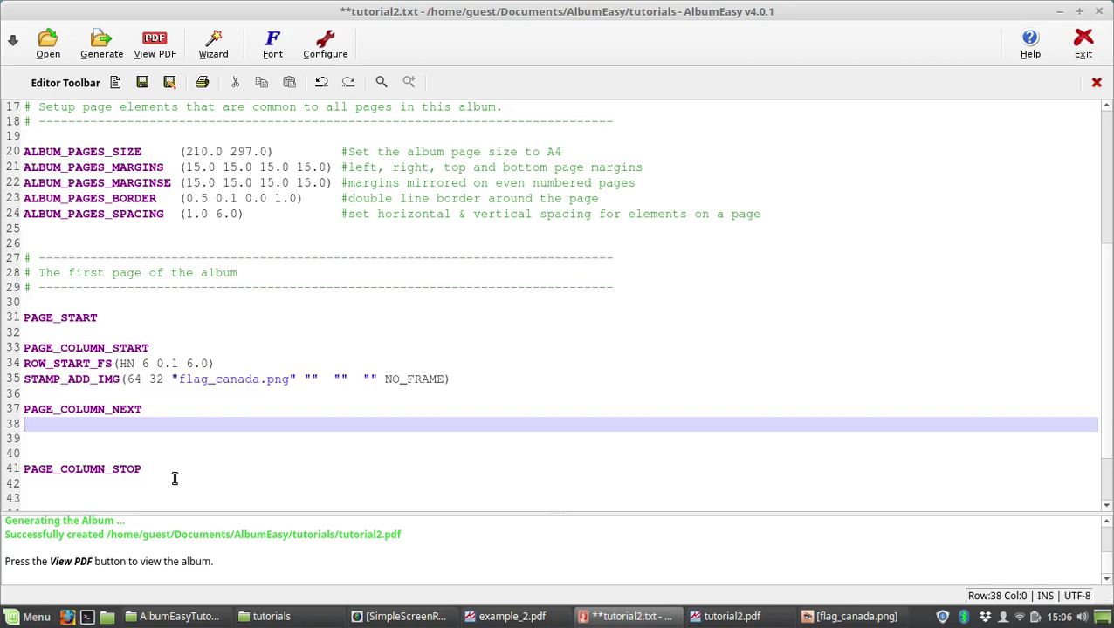
Add PAGE_TEXT_CENTRE(TB 26 "Canada") on line 38, directly below PAGE_COLUMN_NEXT, followed by a new line
text(PAGE_TEXT_CEMNTRE)
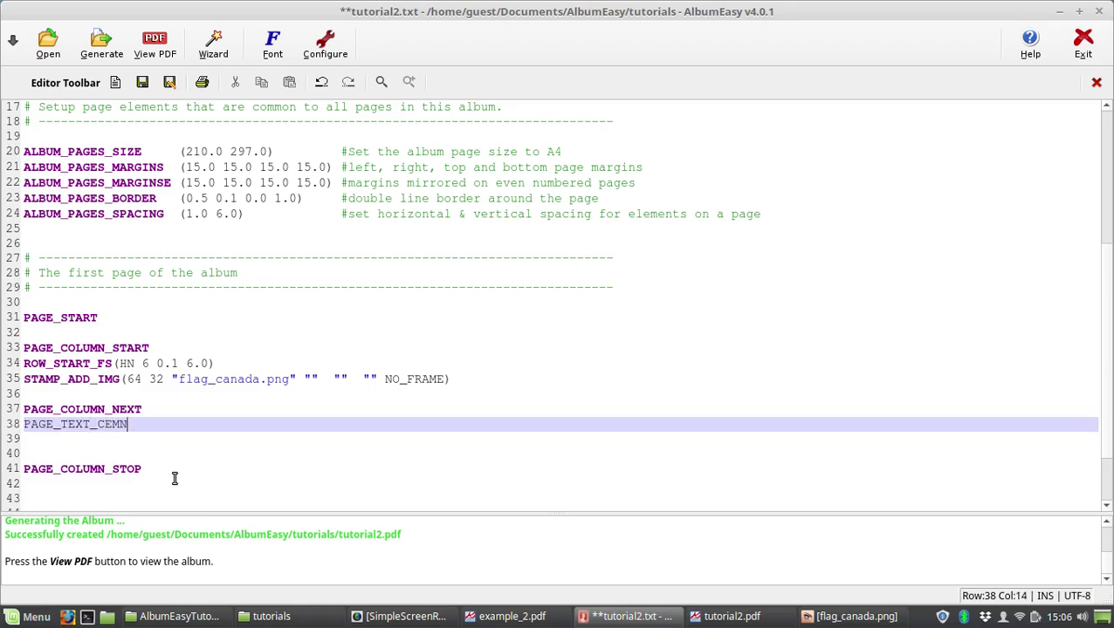
key(BackSpace)
key(BackSpace)
key(BackSpace)
key(BackSpace)
key(BackSpace)
text(NTRE )
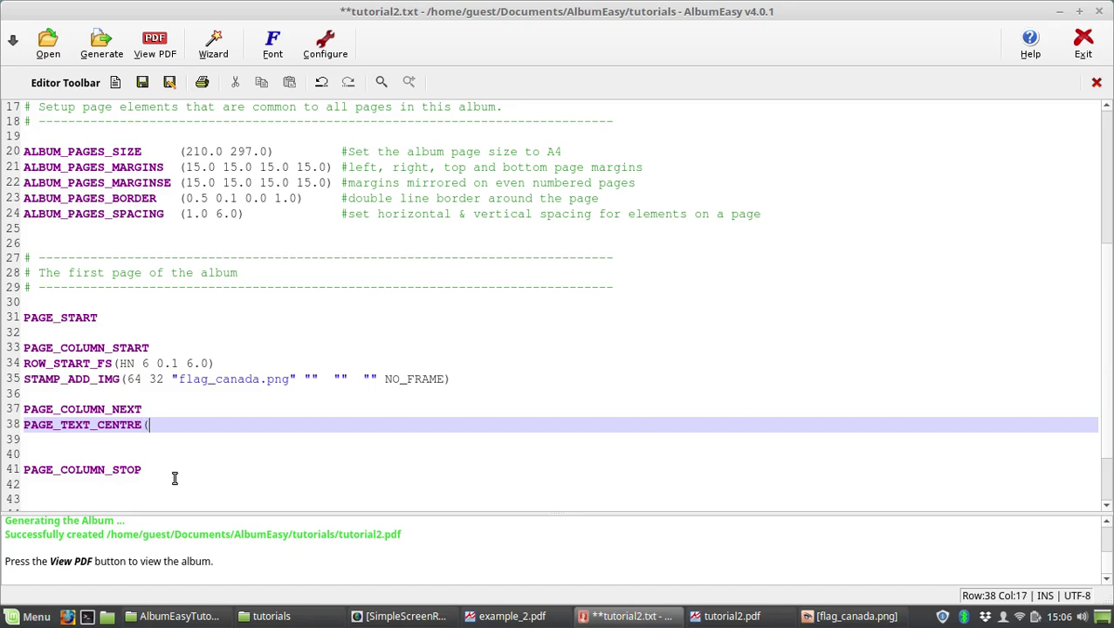
text((TB 26 "Canada"))
key(Return)
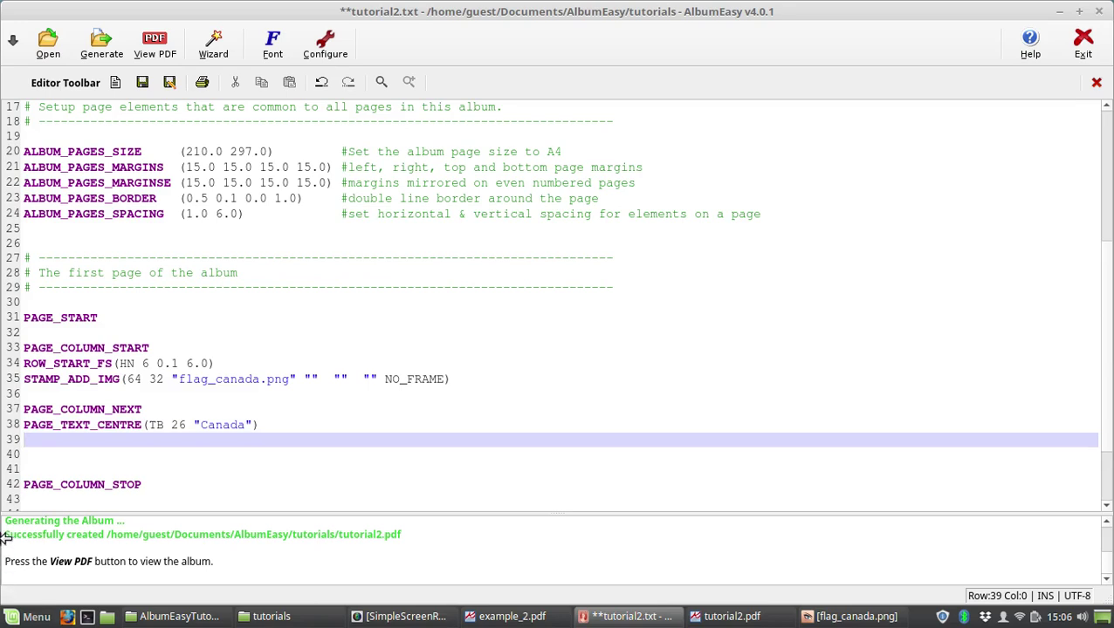
Copy the PAGE_TEXT_CENTRE command name to line 39 and complete it as PAGE_TEXT_CENTRE(HN 12 "Centennial\nDefinitive Series")
double_click(54, 425)
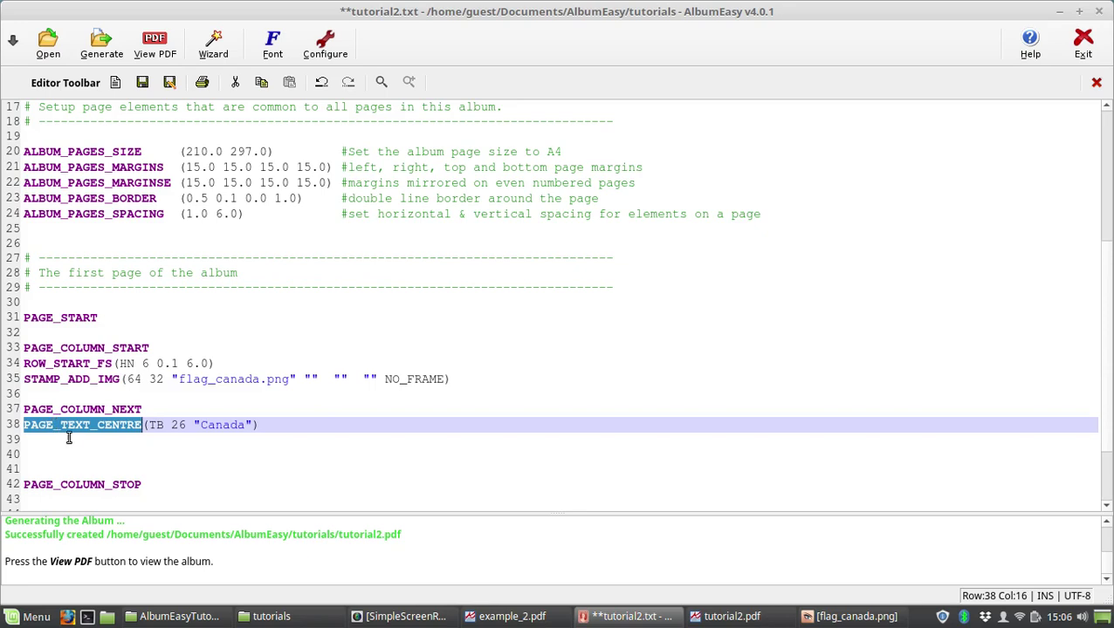
right_click(85, 425)
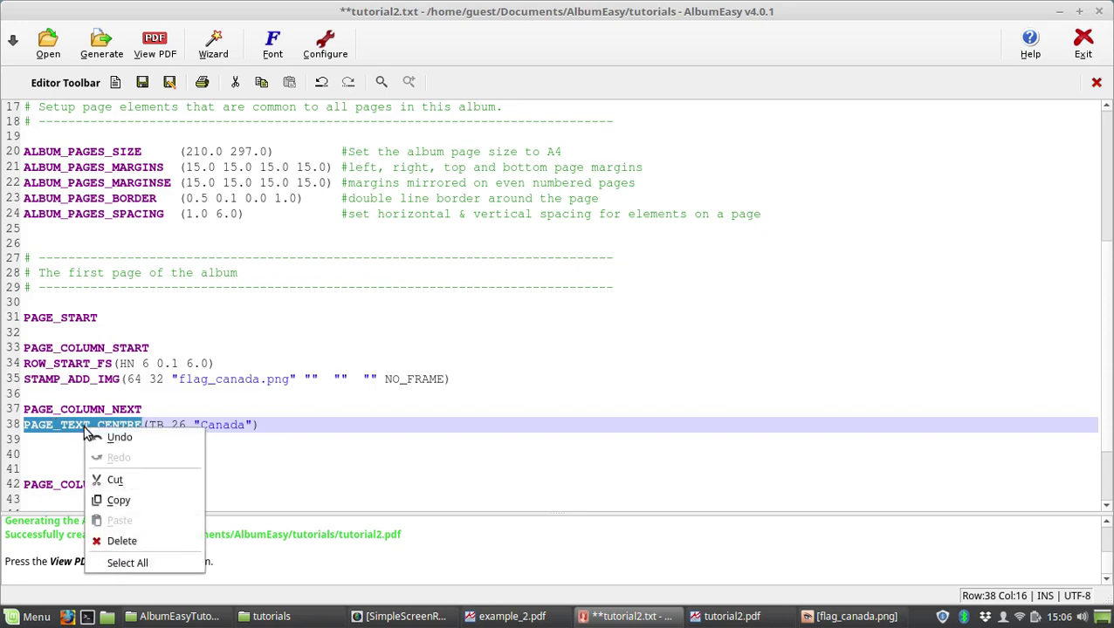
click(126, 499)
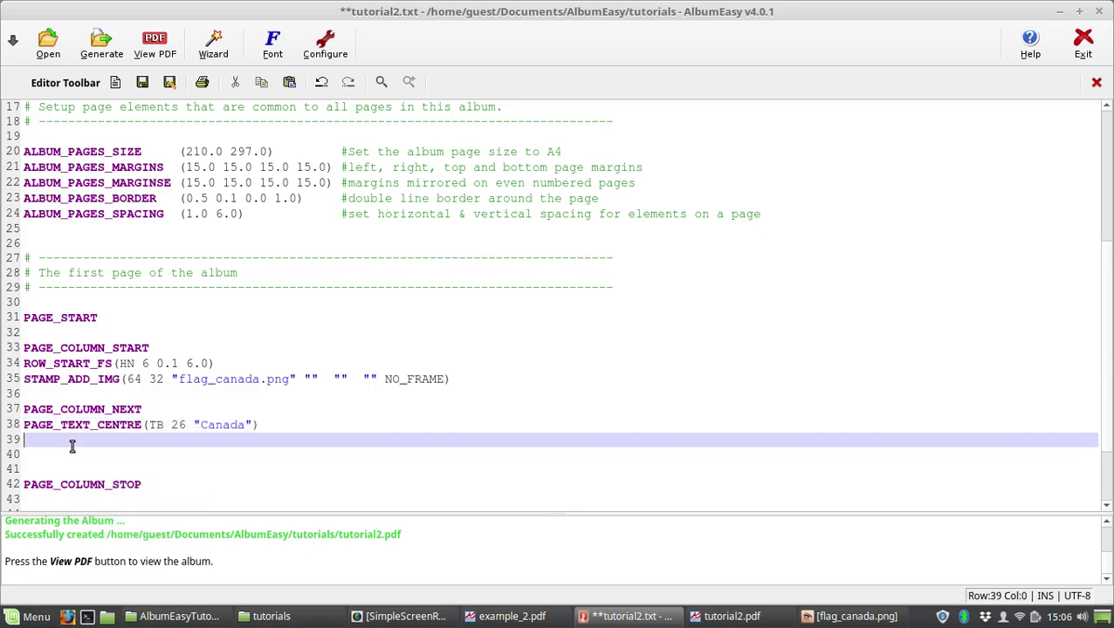
click(75, 445)
right_click(75, 445)
click(116, 540)
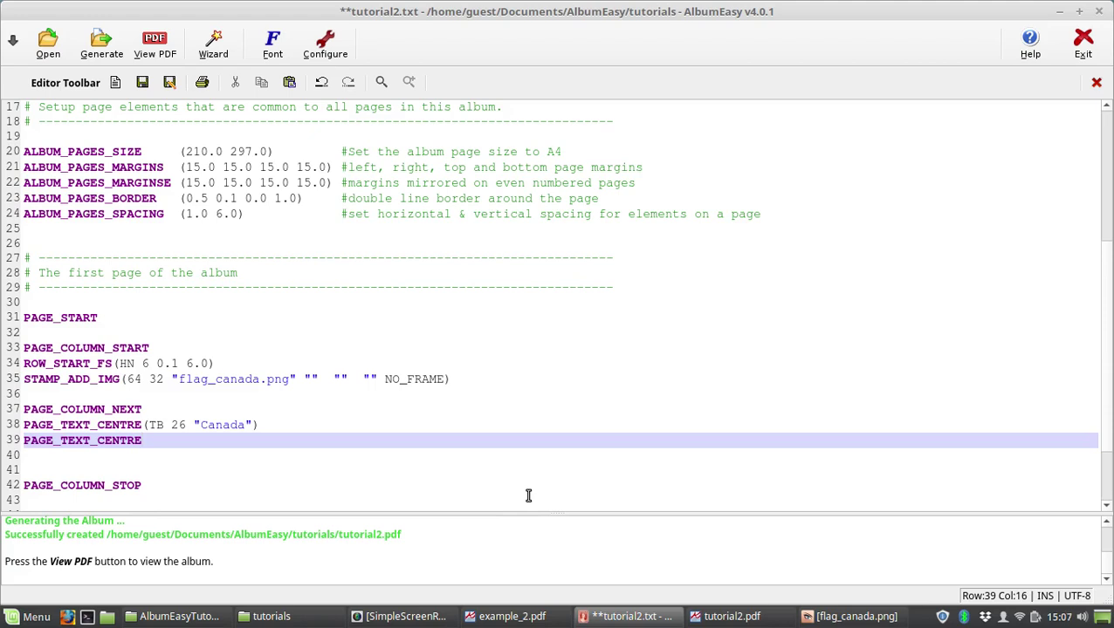
text((HN 12 "Centennial)
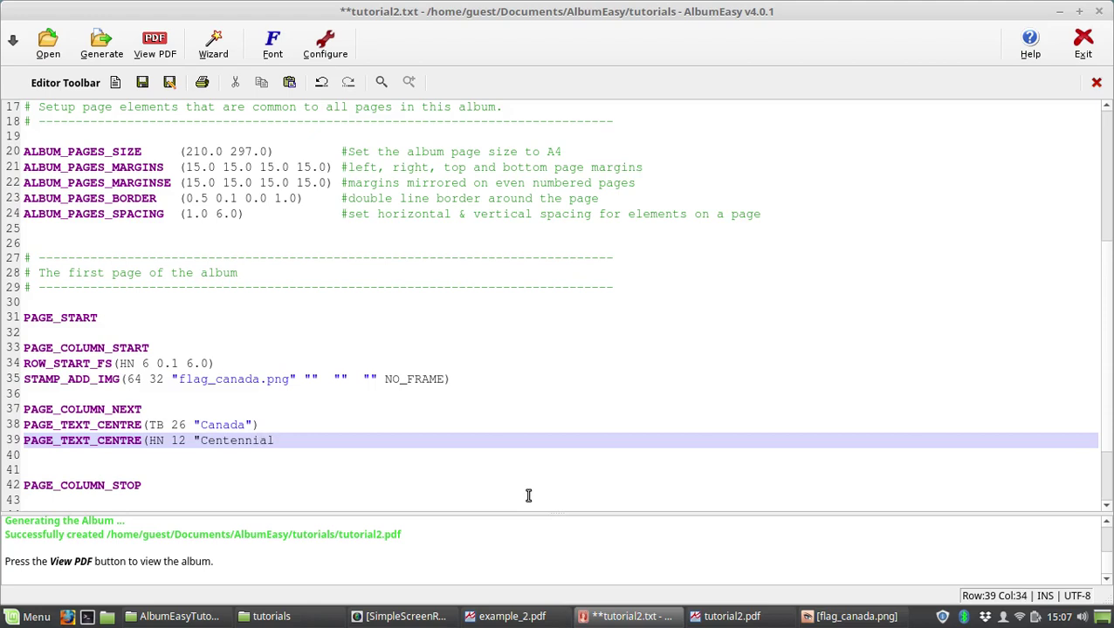
text(\nDefinitive Series)
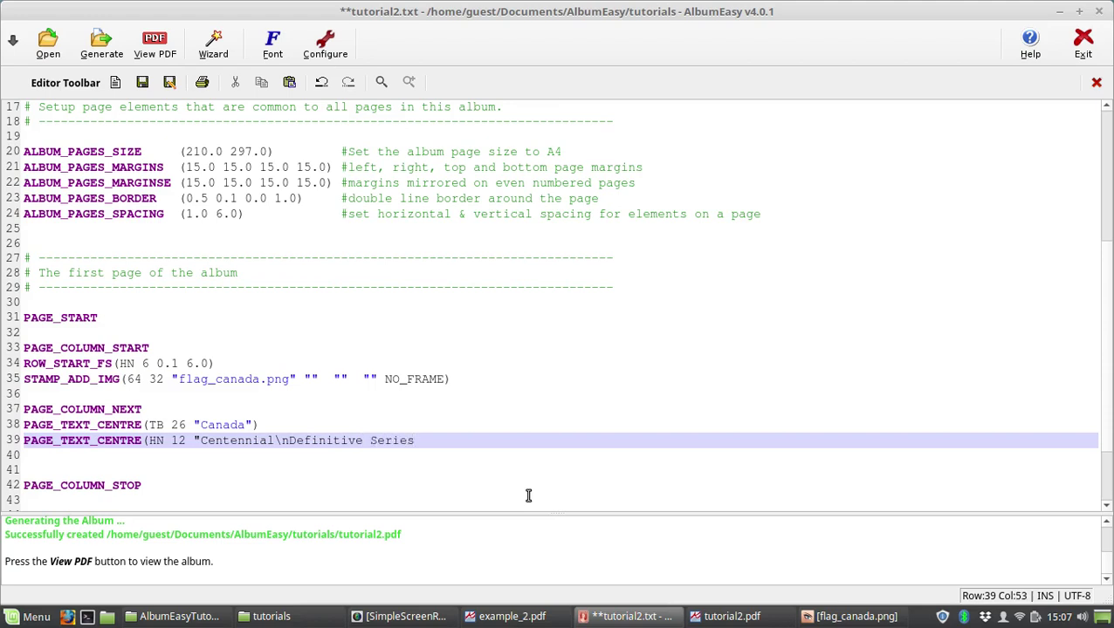
text("))
Duplicate the "Centennial\nDefinitive Series" line onto line 40 and set the copy's font size to 14
key(Left)
key(Left)
key(Left)
key(Left)
key(Left)
key(Left)
key(Left)
key(Left)
key(Left)
key(ctrl+d)
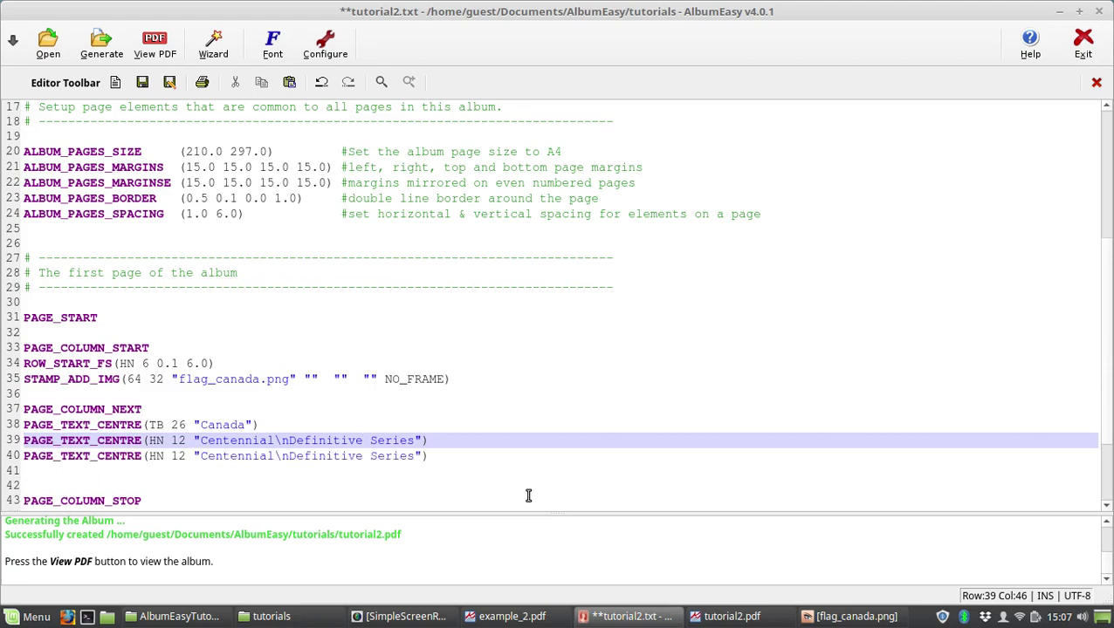
key(Down)
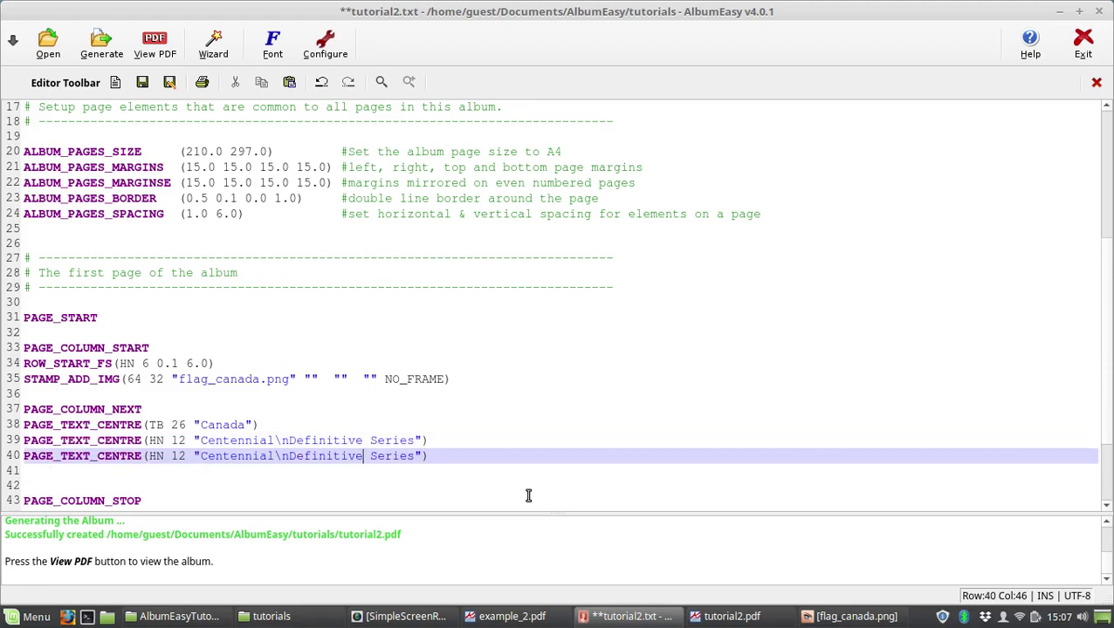
key(Left)
key(Left)
key(Left)
key(Left)
key(Left)
key(Left)
key(Left)
key(Left)
key(Left)
key(Left)
key(Left)
key(Left)
key(Left)
key(Left)
key(Left)
key(Left)
key(Left)
key(Left)
key(Left)
key(Left)
key(shift+Right)
text(4)
Replace the quoted text in the line 40 PAGE_TEXT_CENTRE command with "1967 - 1973"
key(Right)
key(Right)
key(shift+Right)
key(shift+Right)
key(shift+Right)
key(shift+Right)
key(shift+Right)
key(shift+Right)
key(shift+Right)
key(shift+Right)
key(shift+Right)
key(shift+Right)
key(shift+Right)
key(shift+Right)
key(shift+Right)
key(shift+Right)
key(shift+Right)
key(shift+Right)
key(shift+Right)
key(shift+Right)
key(shift+Right)
key(shift+Right)
key(shift+Right)
key(shift+Right)
key(shift+Right)
key(shift+Right)
key(shift+Right)
key(shift+Right)
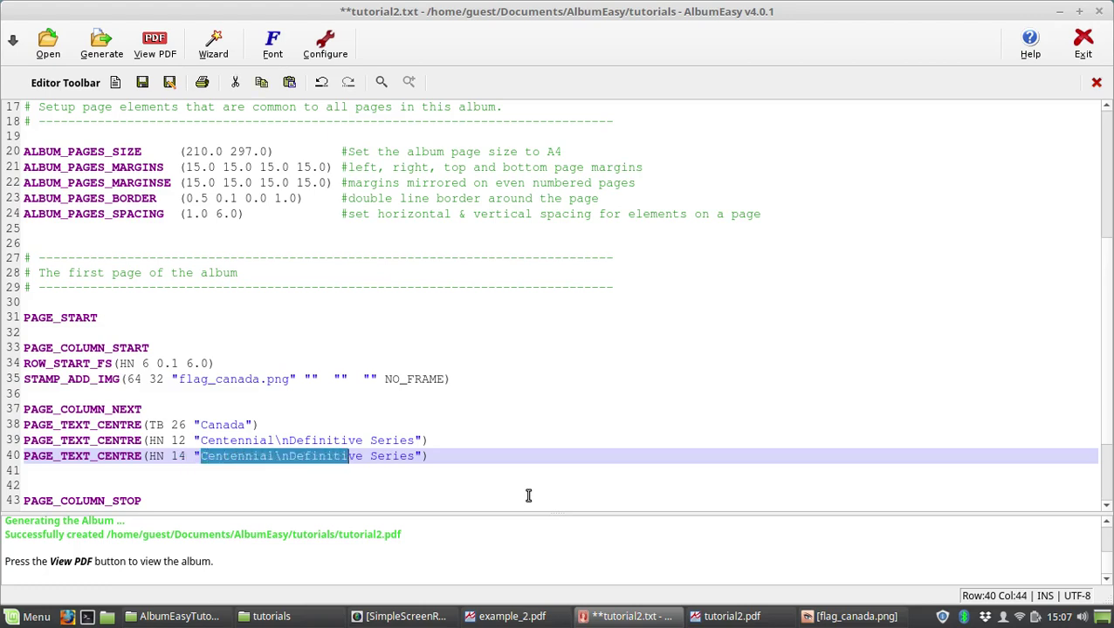
key(shift+Right)
key(shift+Right)
key(shift+Right)
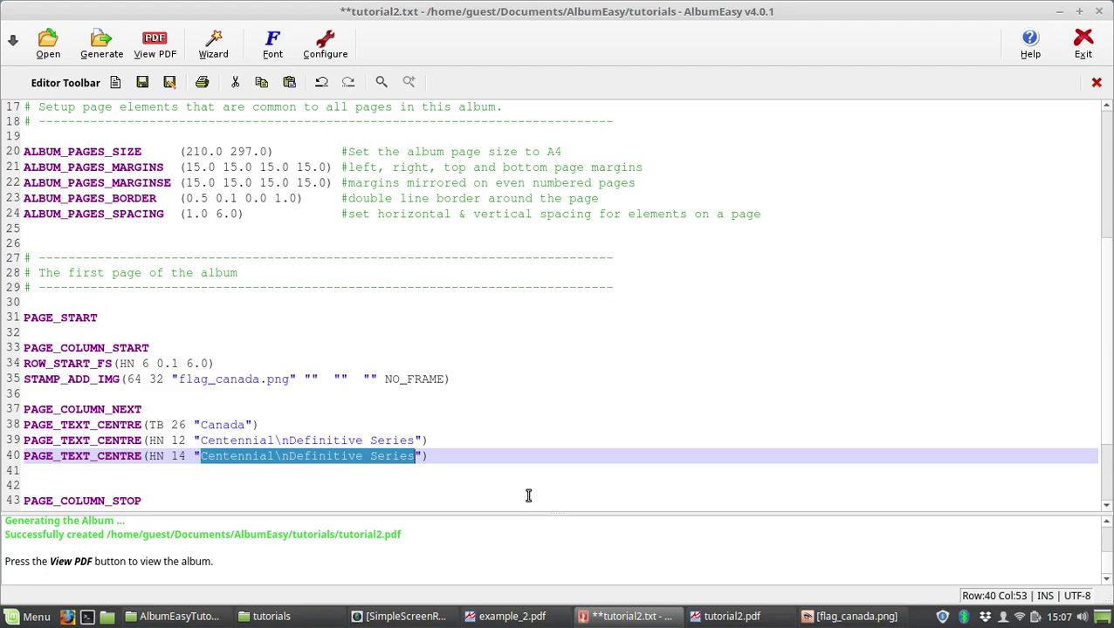
text(1967)
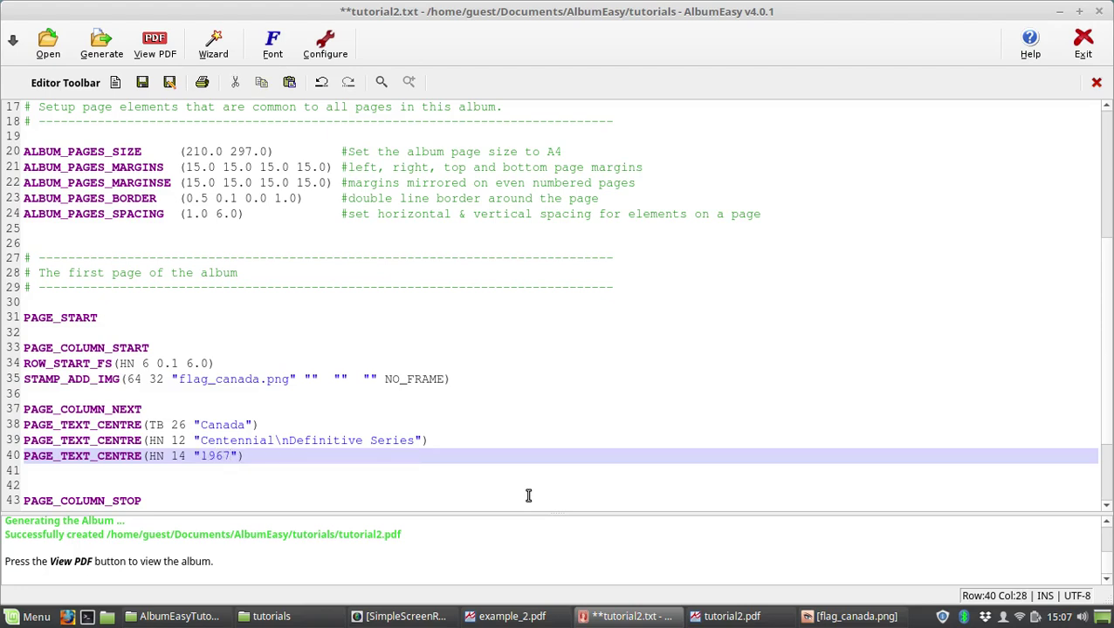
text( - 1973)
Save and regenerate the album, inspect the two-column header enlarged in tutorial2.pdf, and return to AlbumEasy
click(101, 48)
click(556, 315)
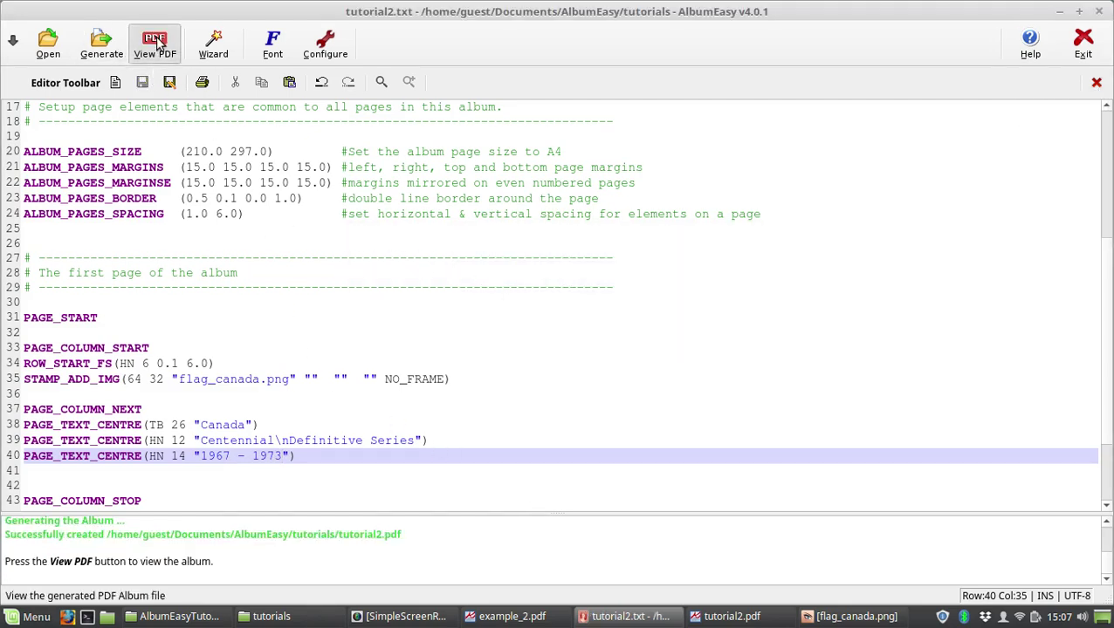
click(156, 45)
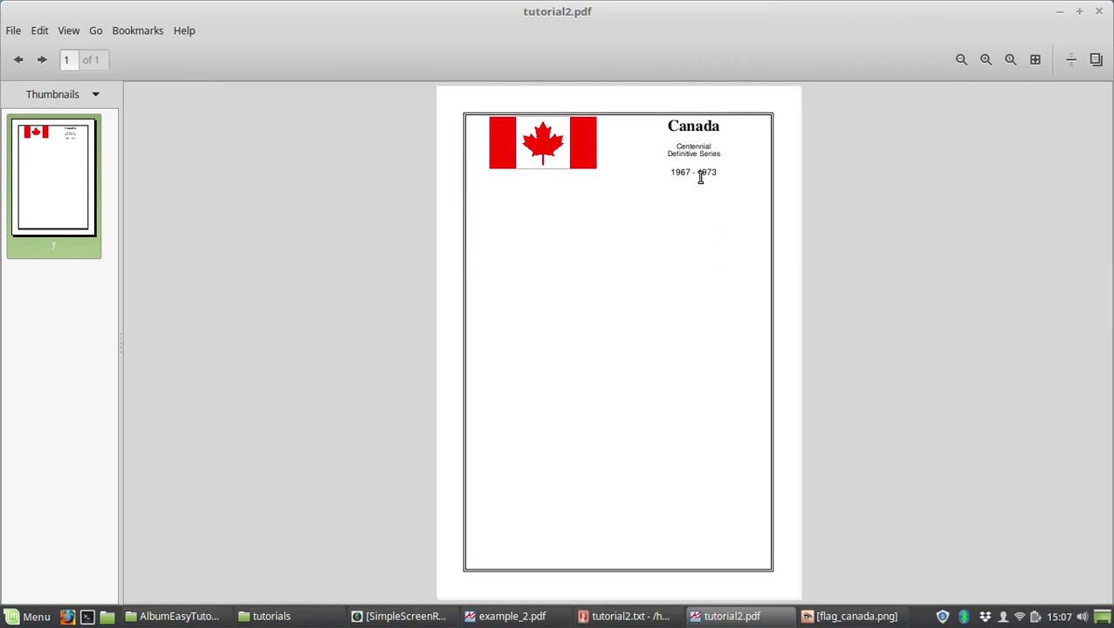
click(985, 59)
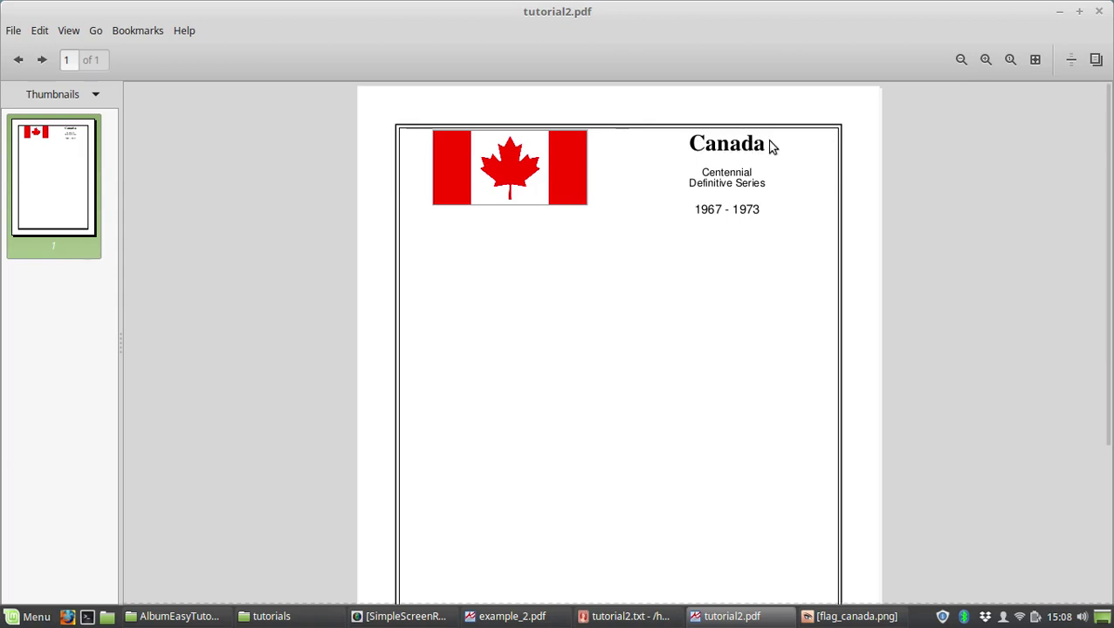
key(alt+Tab)
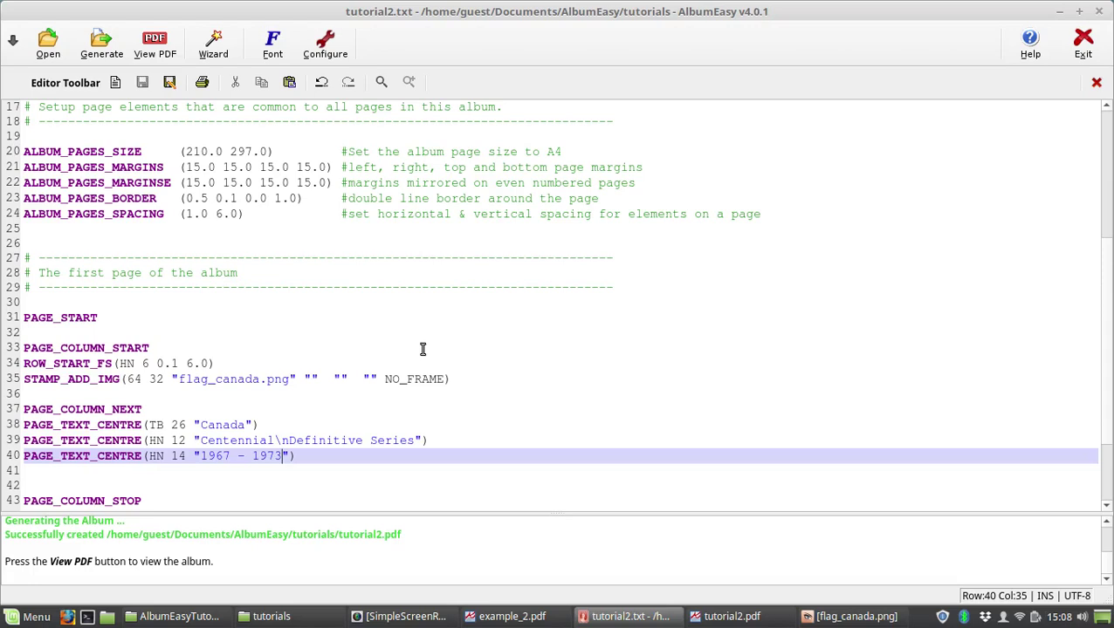
Add PAGE_TEXT_CENTRE(HN 1 "" 10.0) on a new line 34, directly below PAGE_COLUMN_START
click(170, 347)
key(Return)
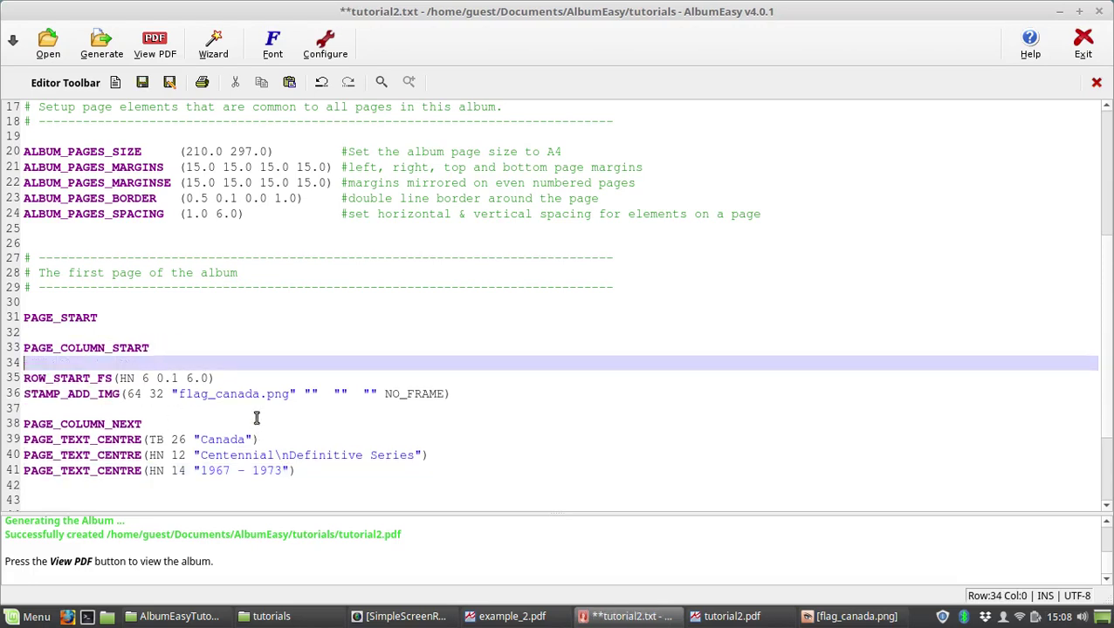
text(PAGE_TEXT)
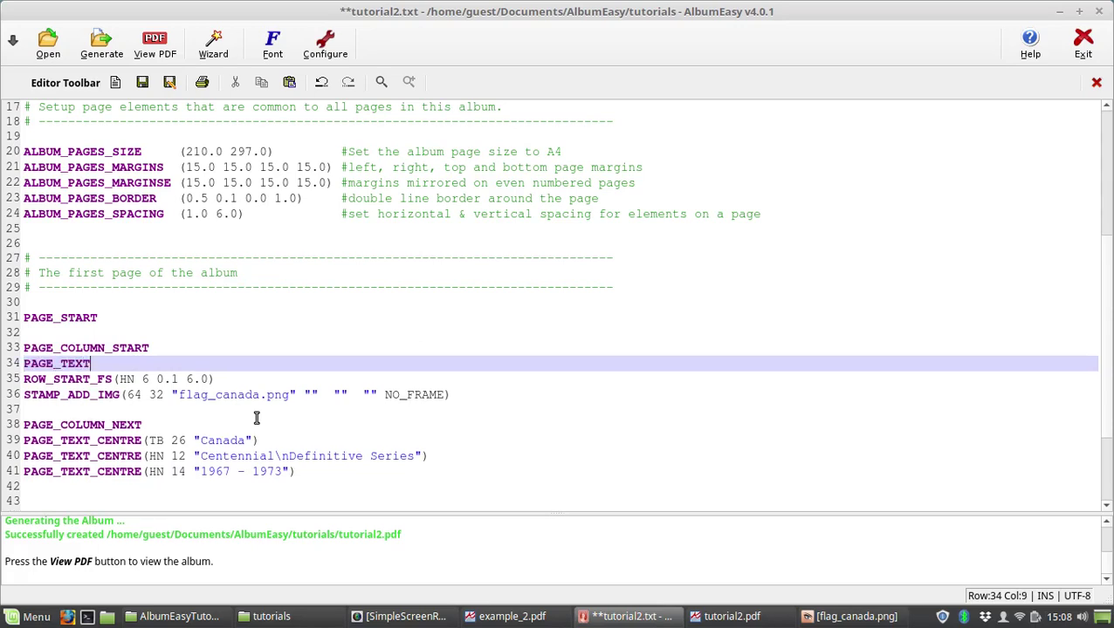
text(_CENTRE)
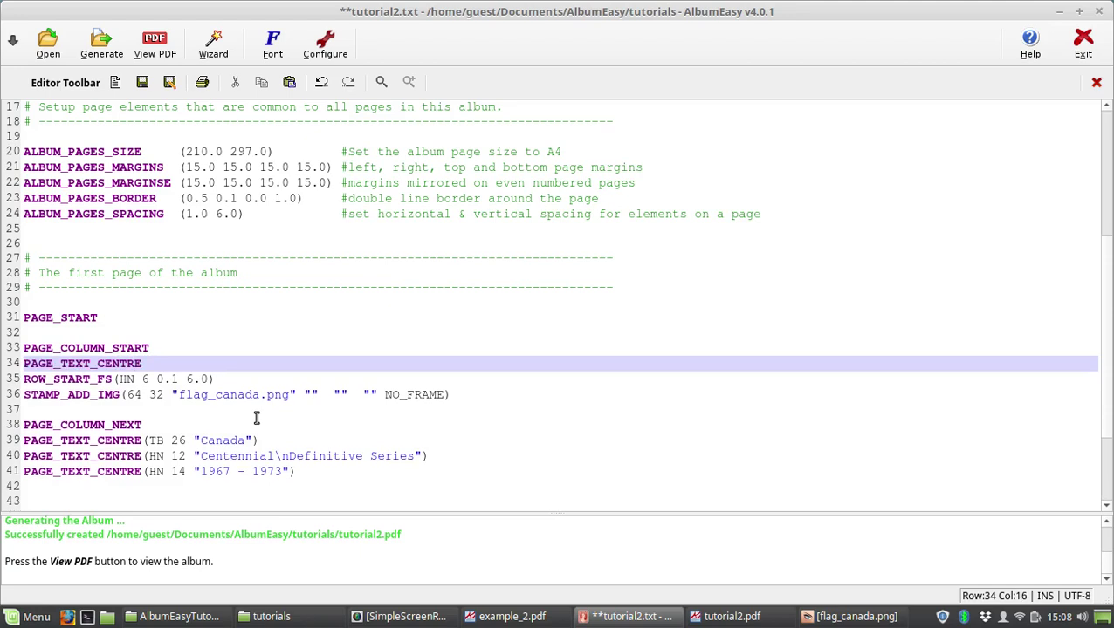
text((HN 1 "" 10.0))
key(BackSpace)
Remove the empty-text PAGE_TEXT_CENTRE command from line 34 and restore it on the same line
drag(25, 363, 244, 364)
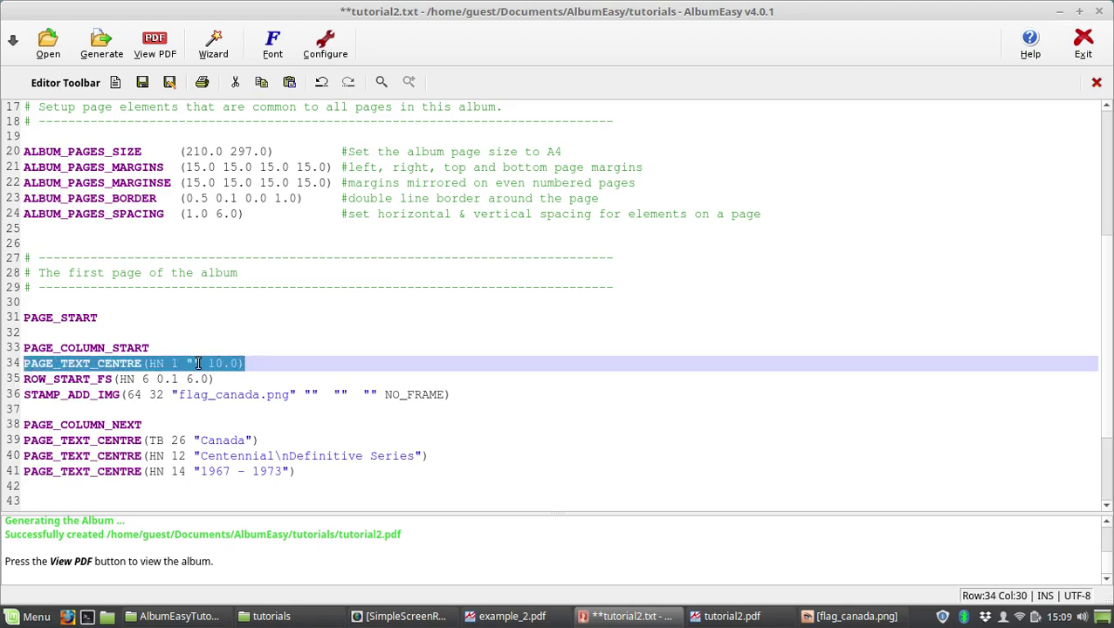
key(Delete)
key(BackSpace)
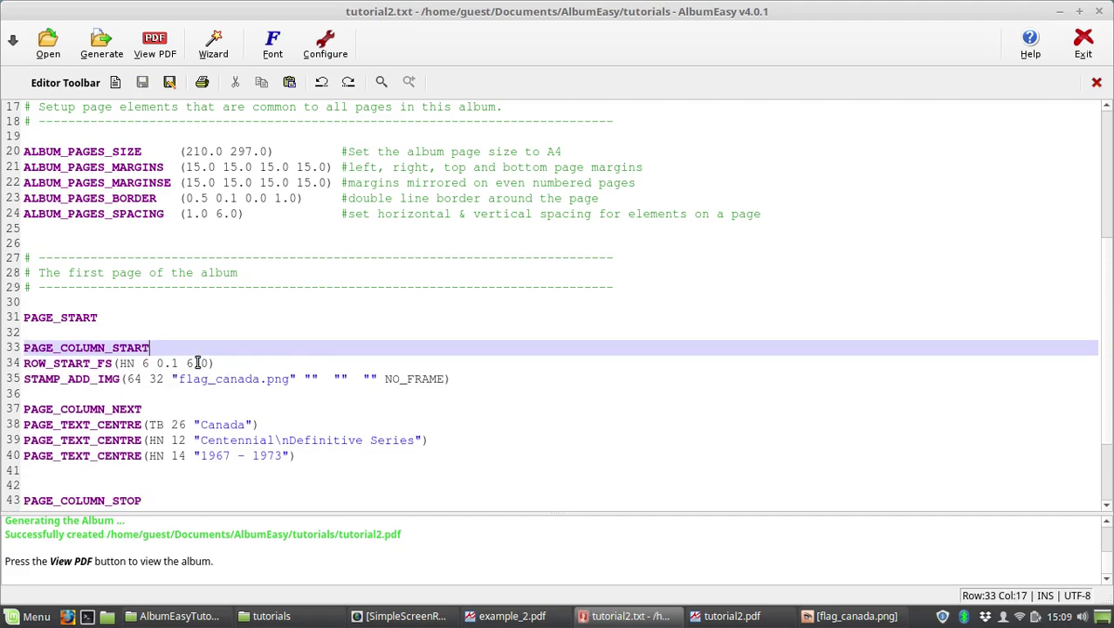
key(Return)
key(ctrl+v)
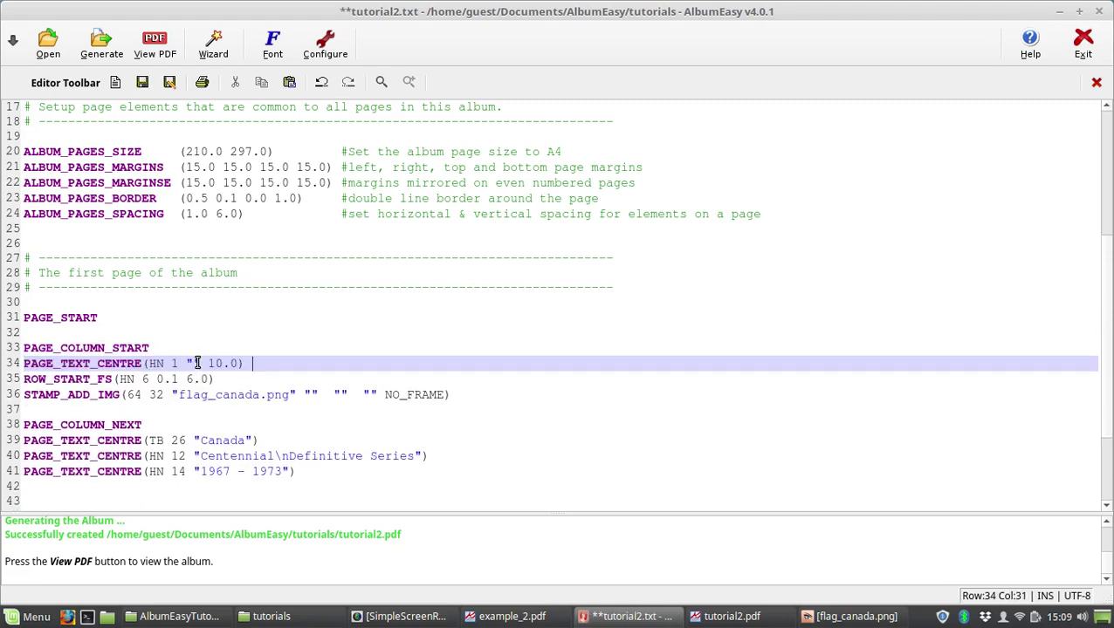
Copy the empty-text PAGE_TEXT_CENTRE command from line 34 onto a new line 39 directly below PAGE_COLUMN_NEXT
double_click(35, 363)
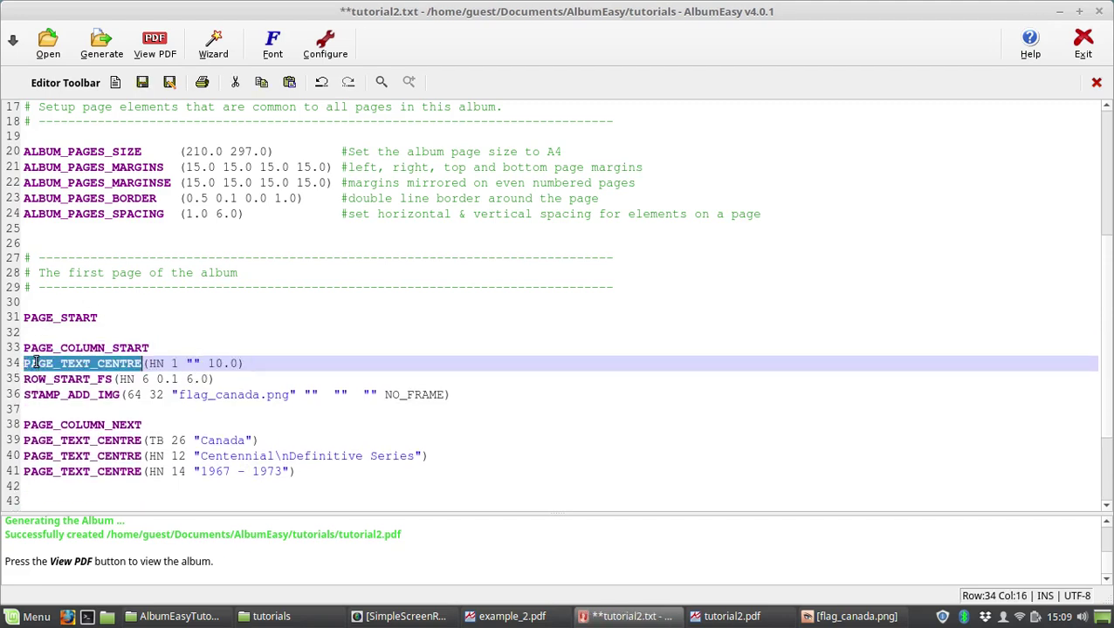
shift+click(245, 363)
right_click(130, 363)
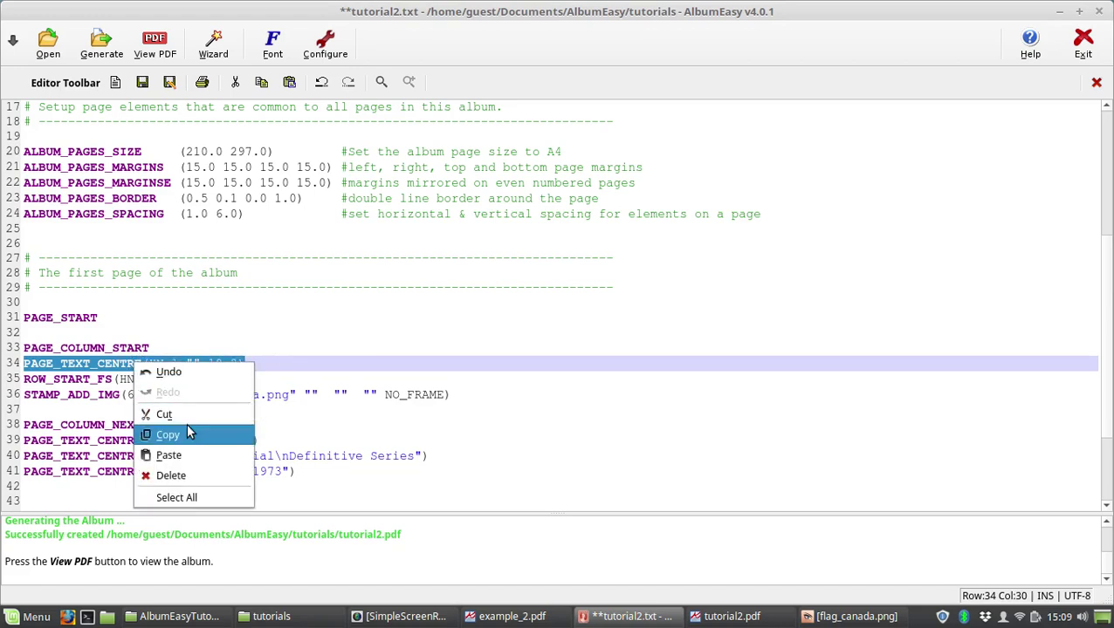
click(188, 434)
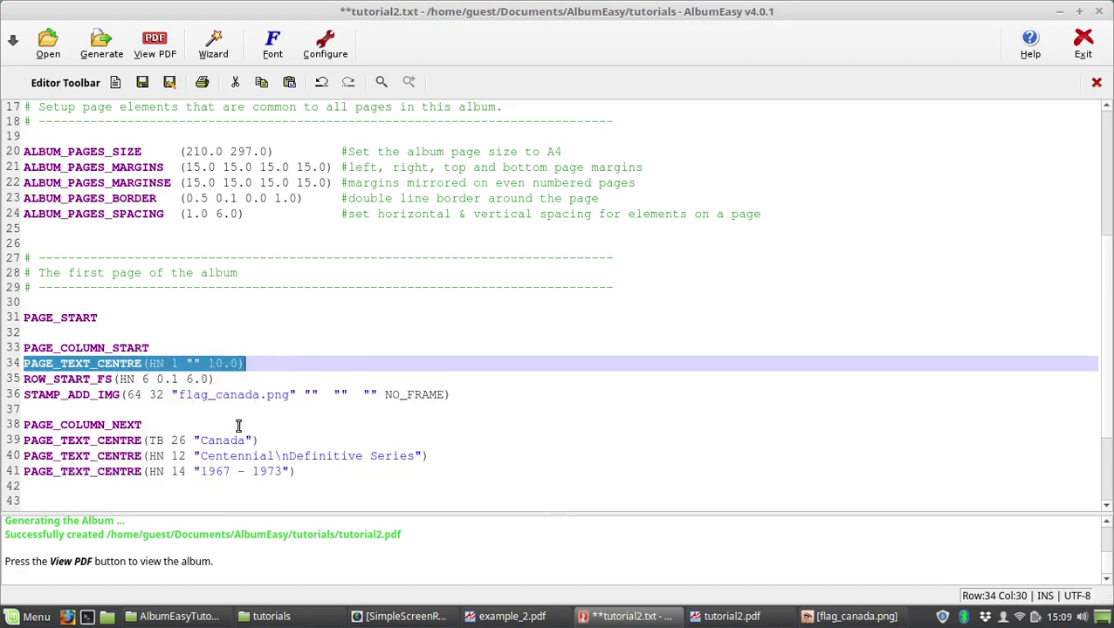
click(194, 432)
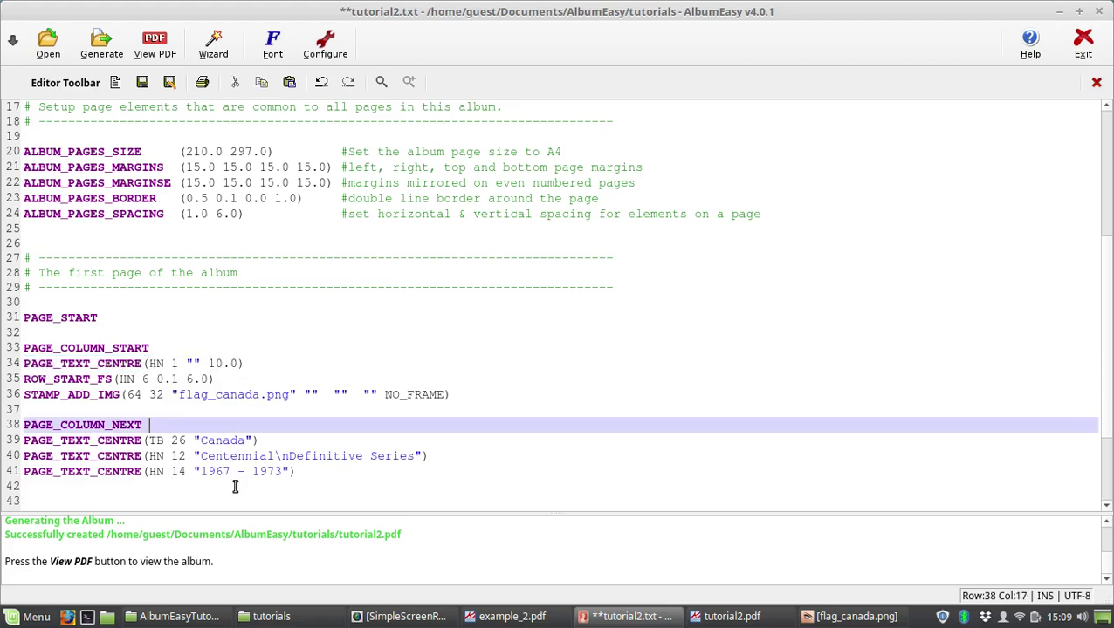
key(Return)
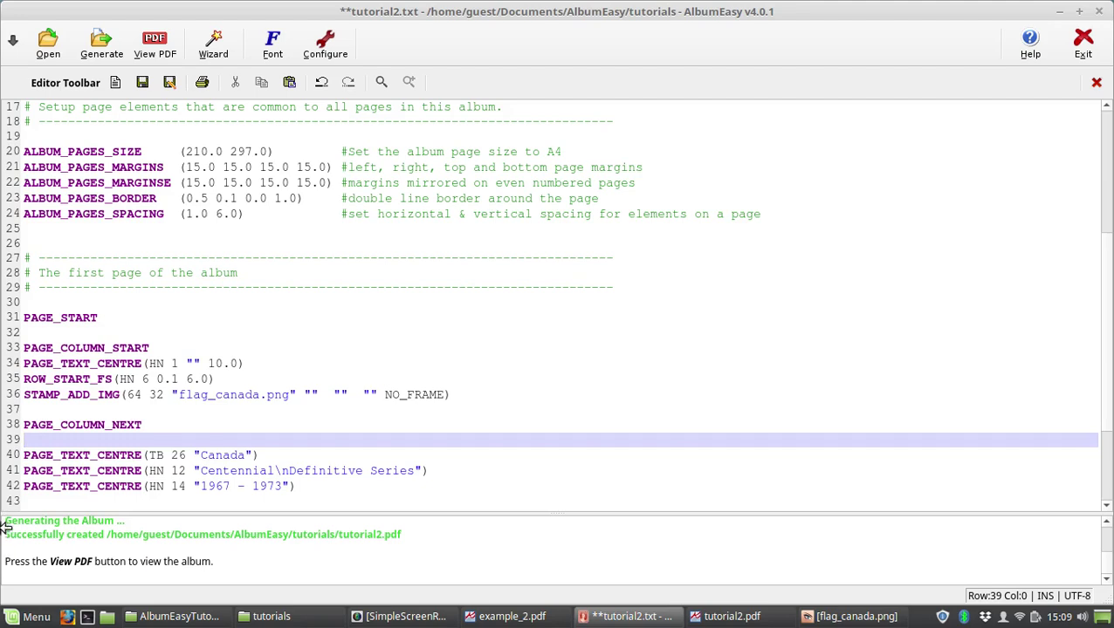
key(BackSpace)
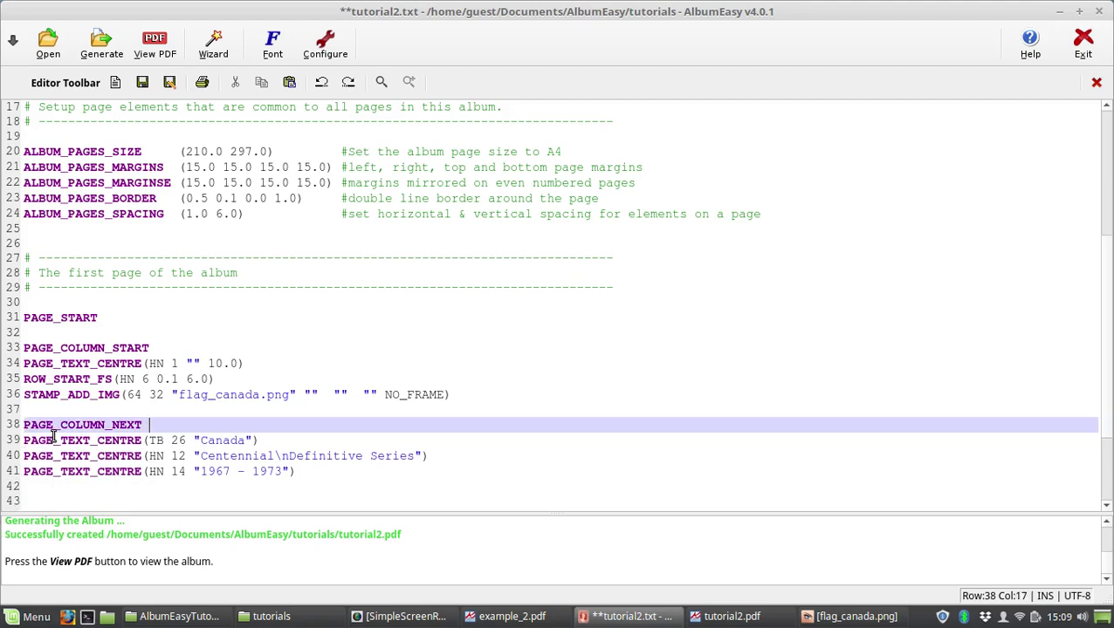
key(Return)
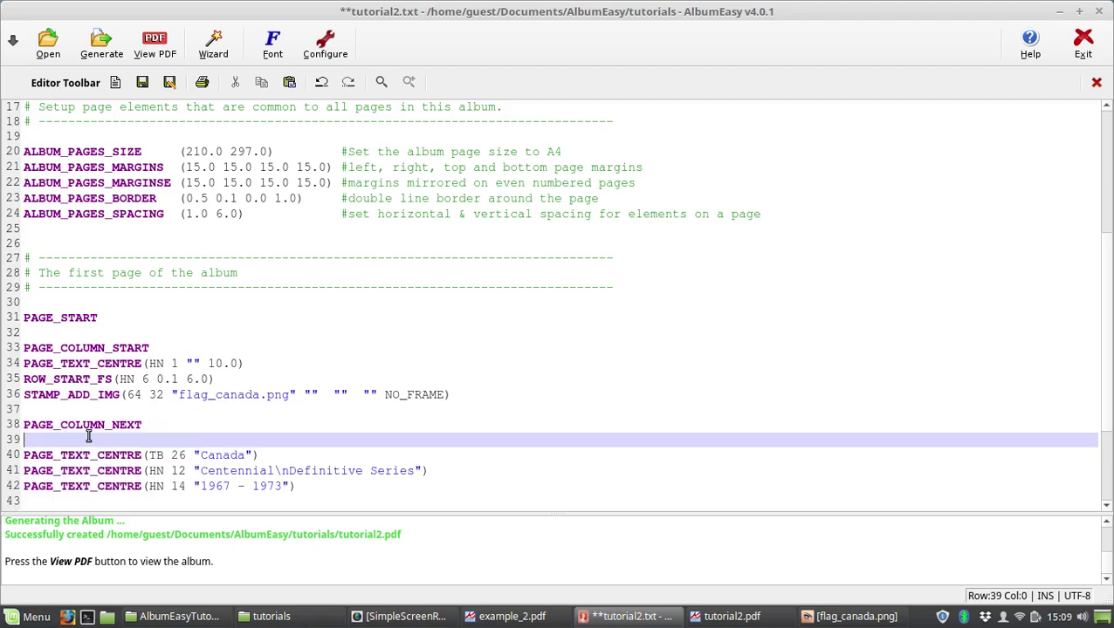
right_click(131, 434)
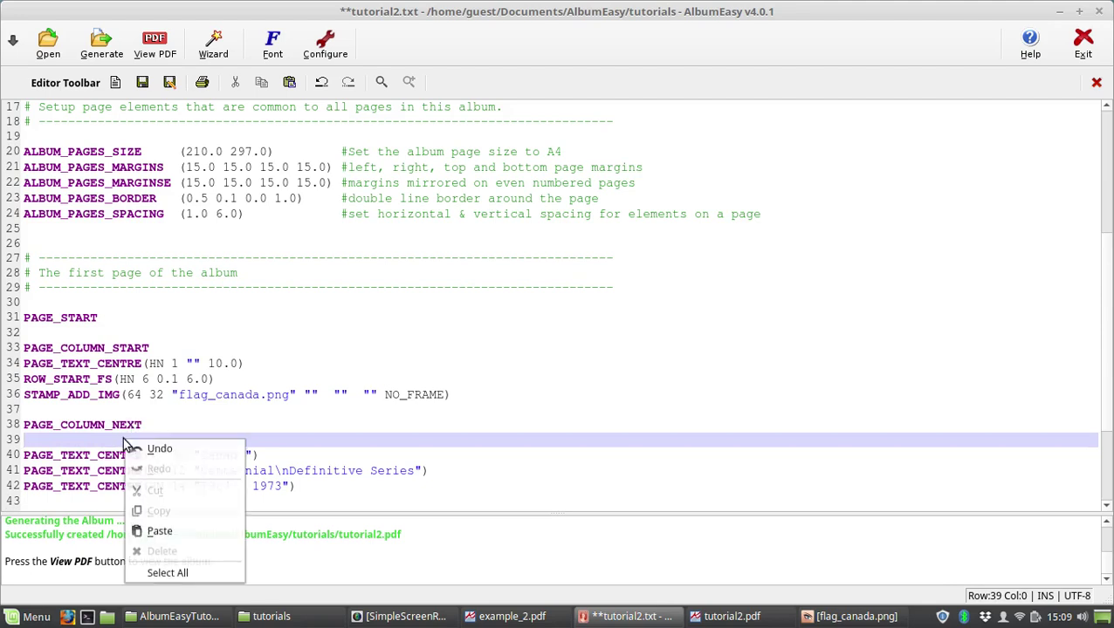
click(175, 529)
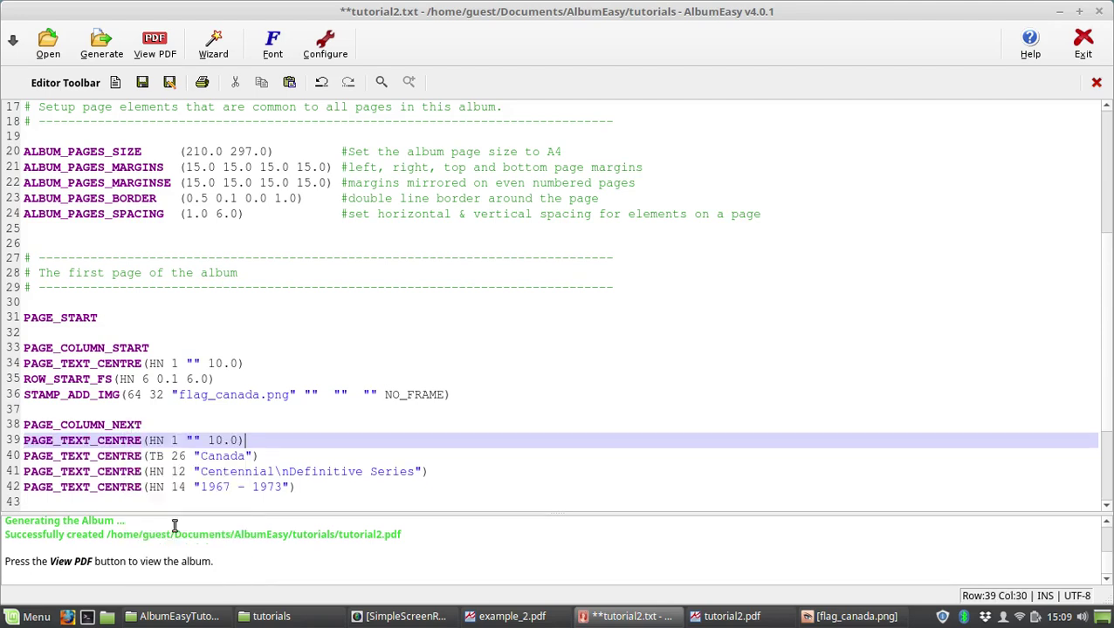
Set the spacing value of the empty-text PAGE_TEXT_CENTRE command on line 39 to 6.0
click(230, 440)
key(shift+Left)
key(shift+Left)
text(6)
Save and regenerate the album, check the header's vertical alignment in tutorial2.pdf, and return to AlbumEasy
click(103, 42)
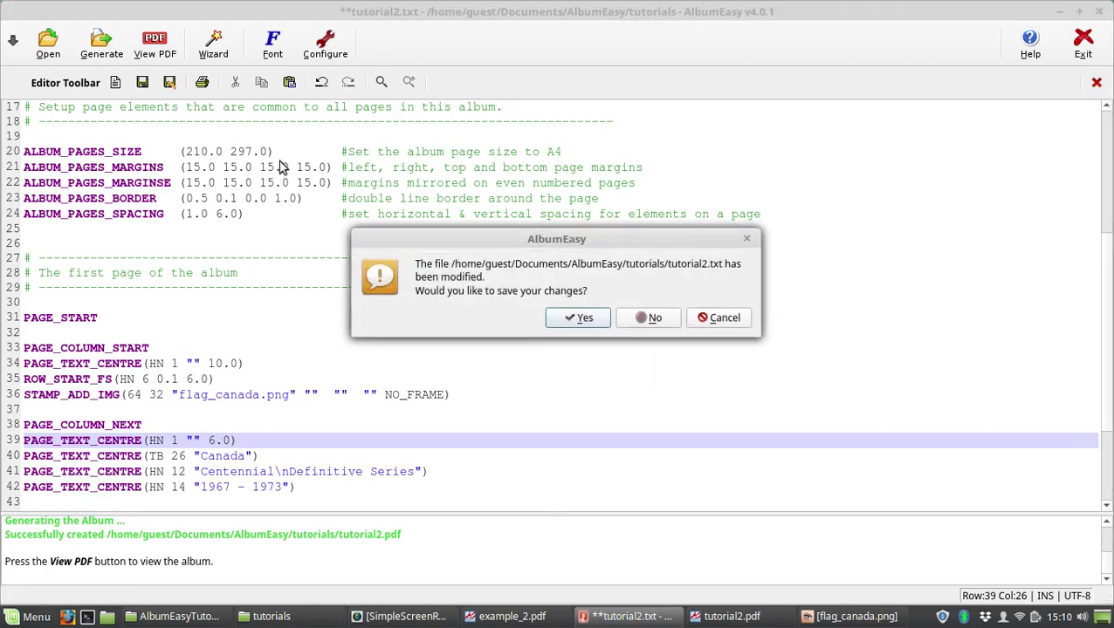
click(563, 317)
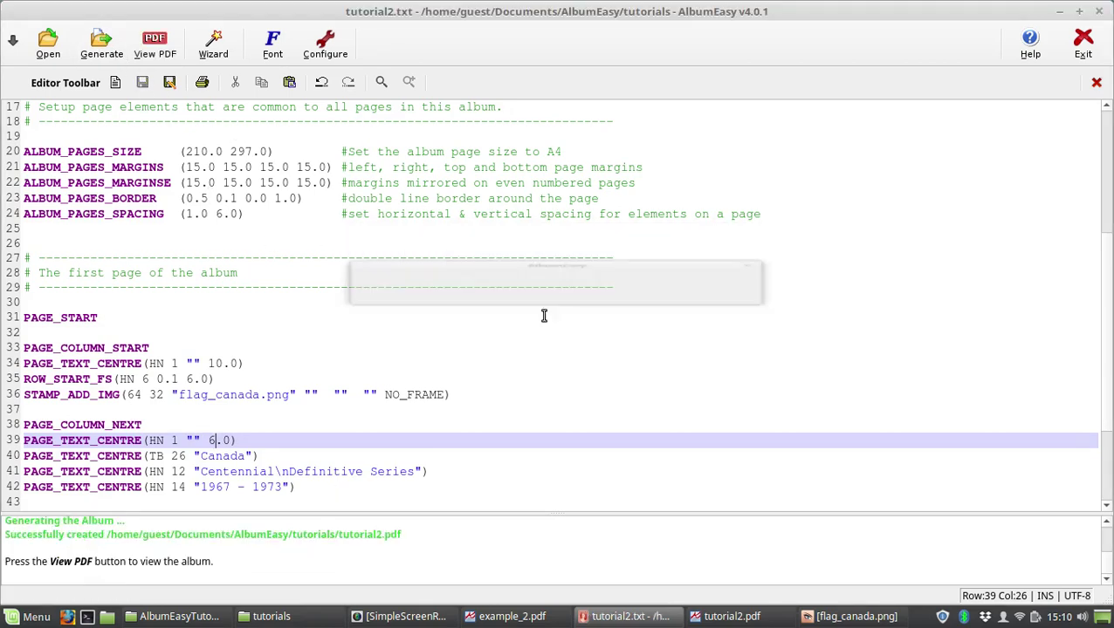
click(169, 54)
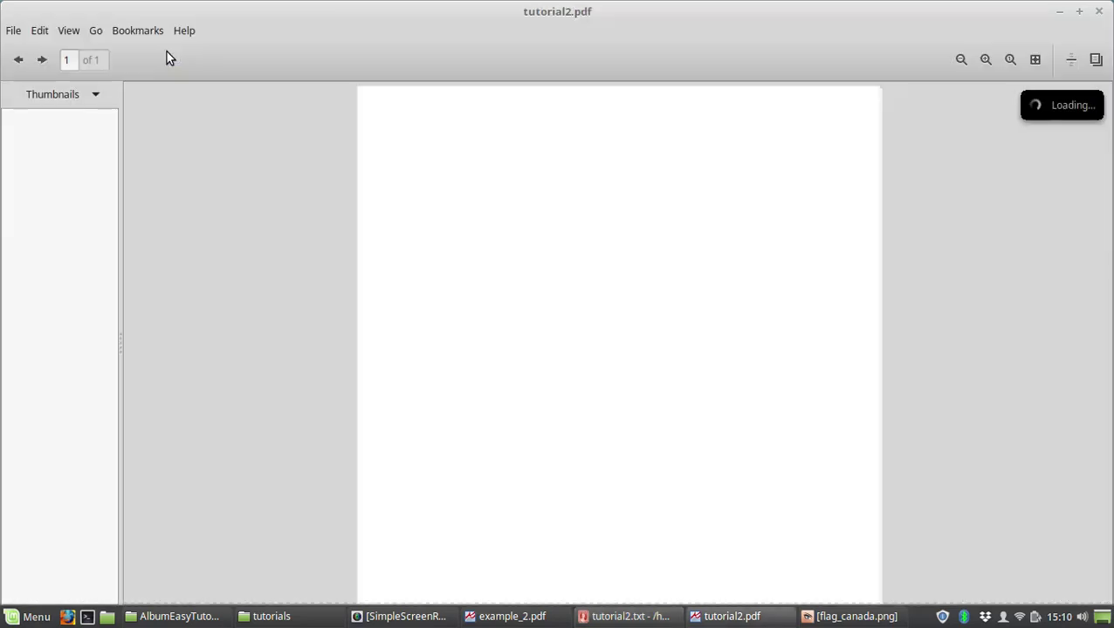
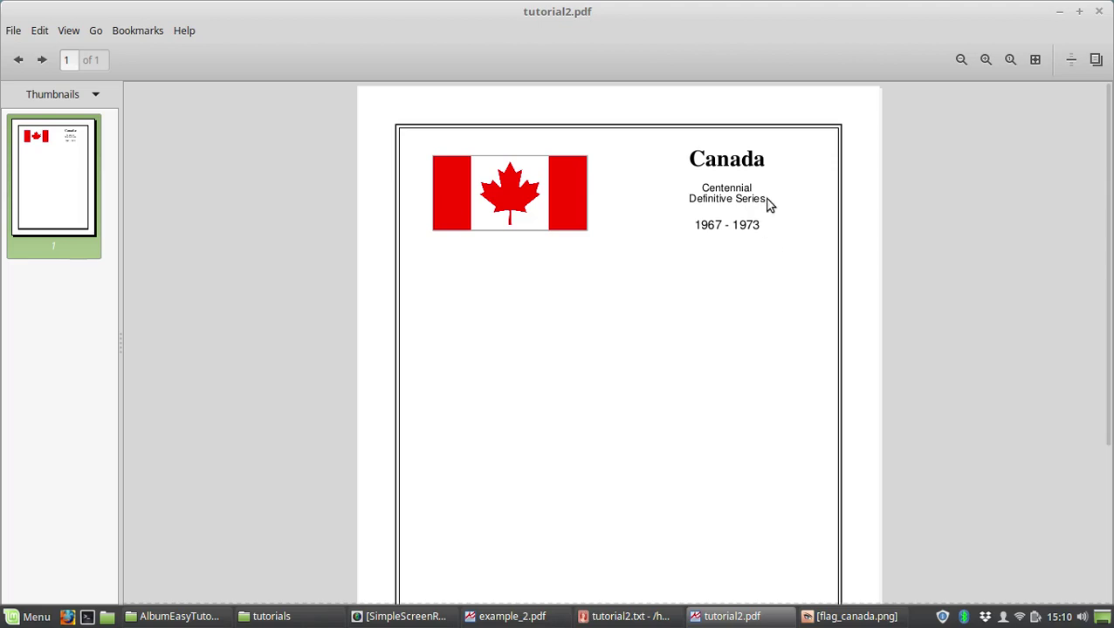
key(alt+Tab)
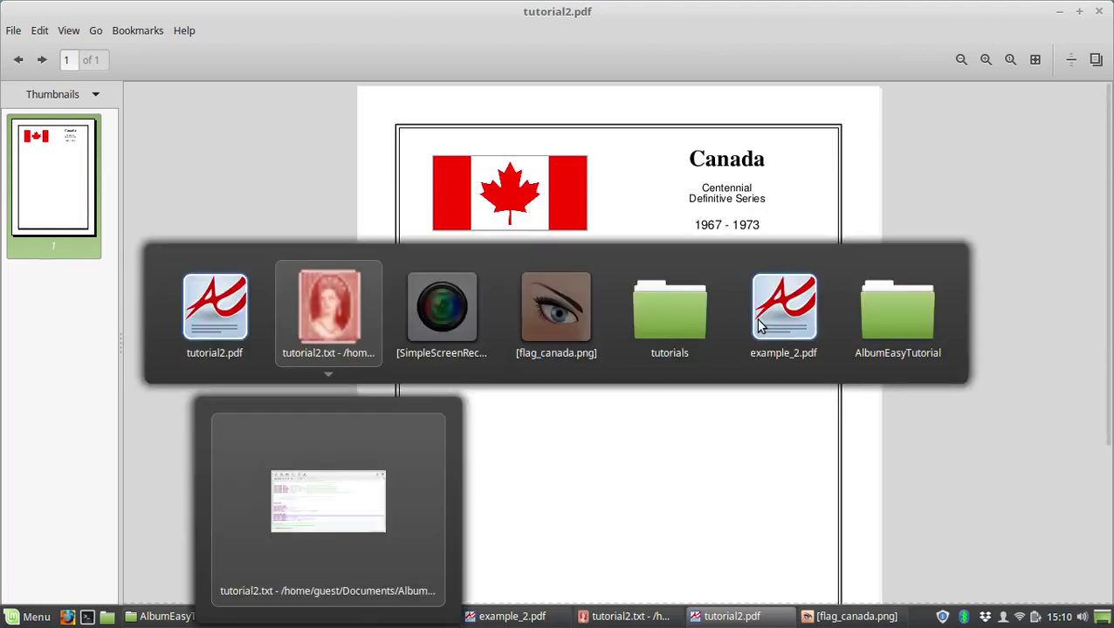
Add a spacing value of 6.0 after the text in the "Canada" and "Centennial\nDefinitive Series" PAGE_TEXT_CENTRE commands
click(254, 457)
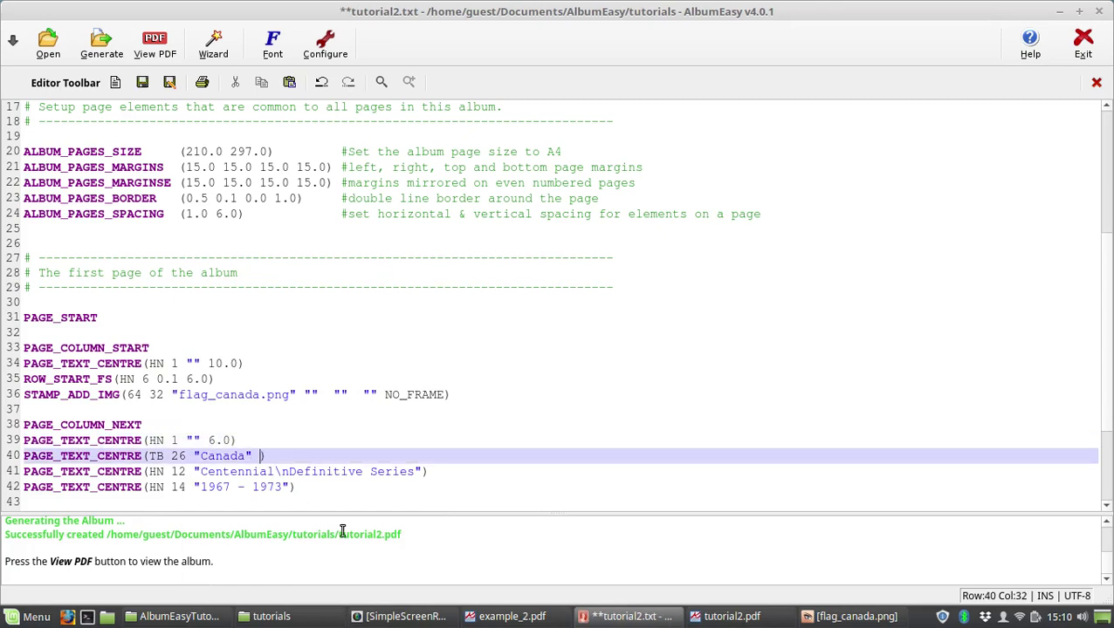
text(6)
key(Down)
key(Right)
key(Right)
key(Right)
key(Right)
key(Right)
key(Right)
key(Right)
key(Right)
key(Right)
key(Right)
key(Right)
key(Right)
key(Right)
key(Right)
key(Right)
key(Right)
key(Right)
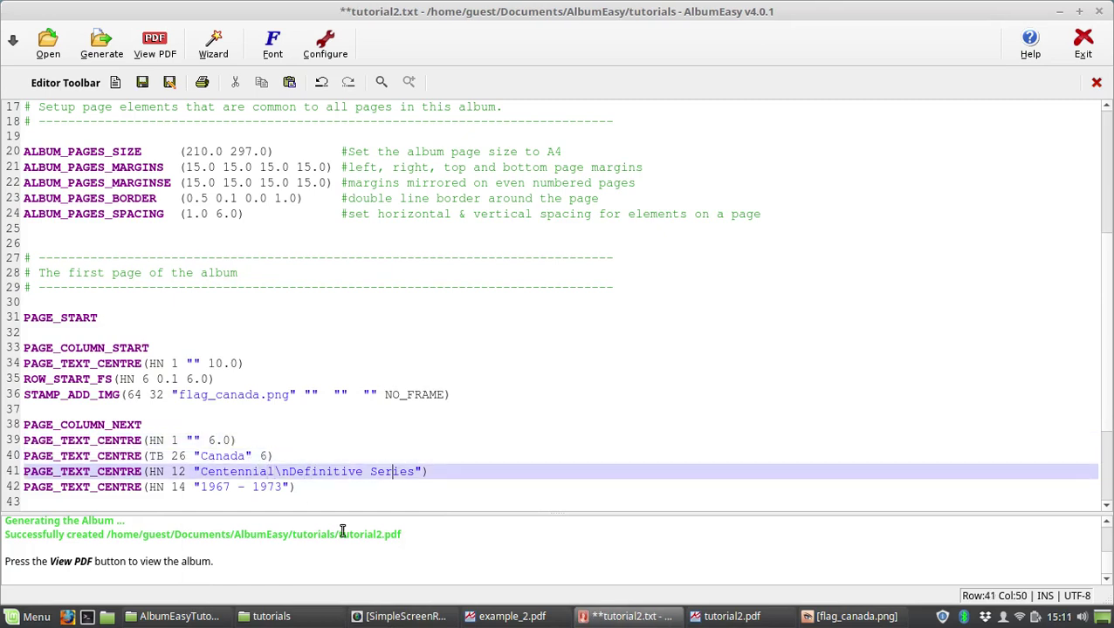
key(Right)
key(Right)
key(Right)
key(Right)
text(6.0)
key(Up)
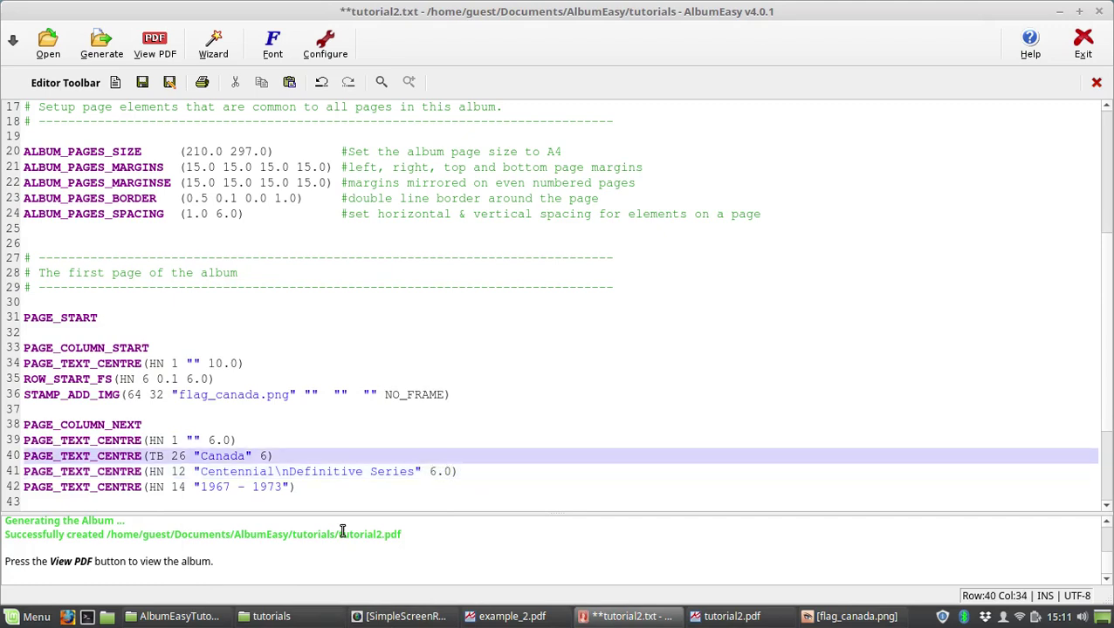
key(Up)
key(Down)
key(Left)
text(.0)
Save and regenerate the album, view the title spacing in tutorial2.pdf, and switch back to the AlbumEasy editor
click(102, 41)
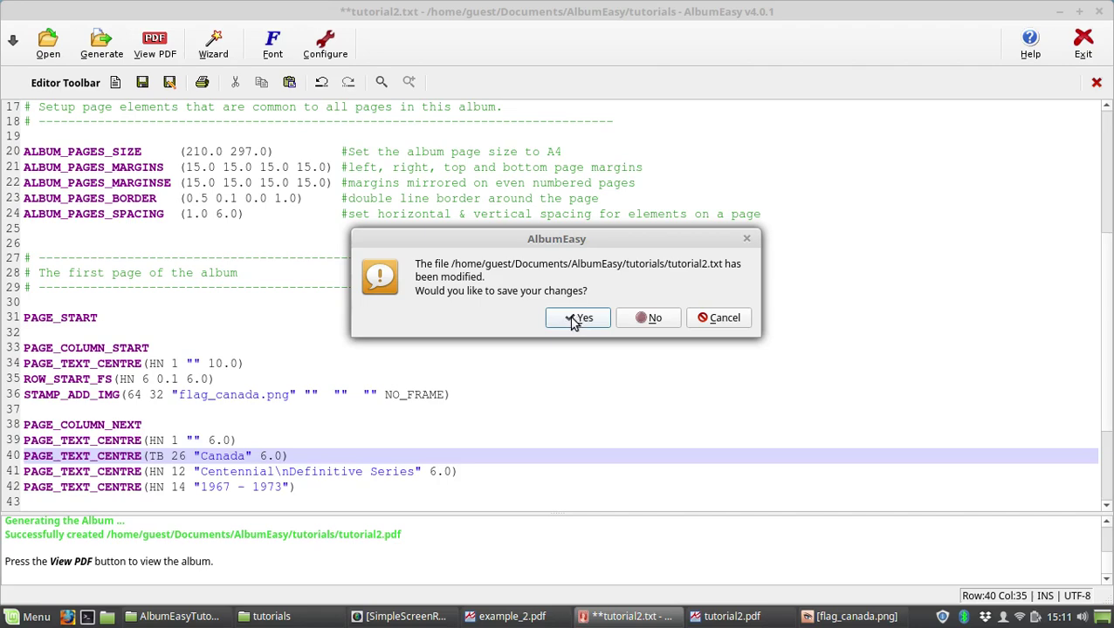
click(571, 318)
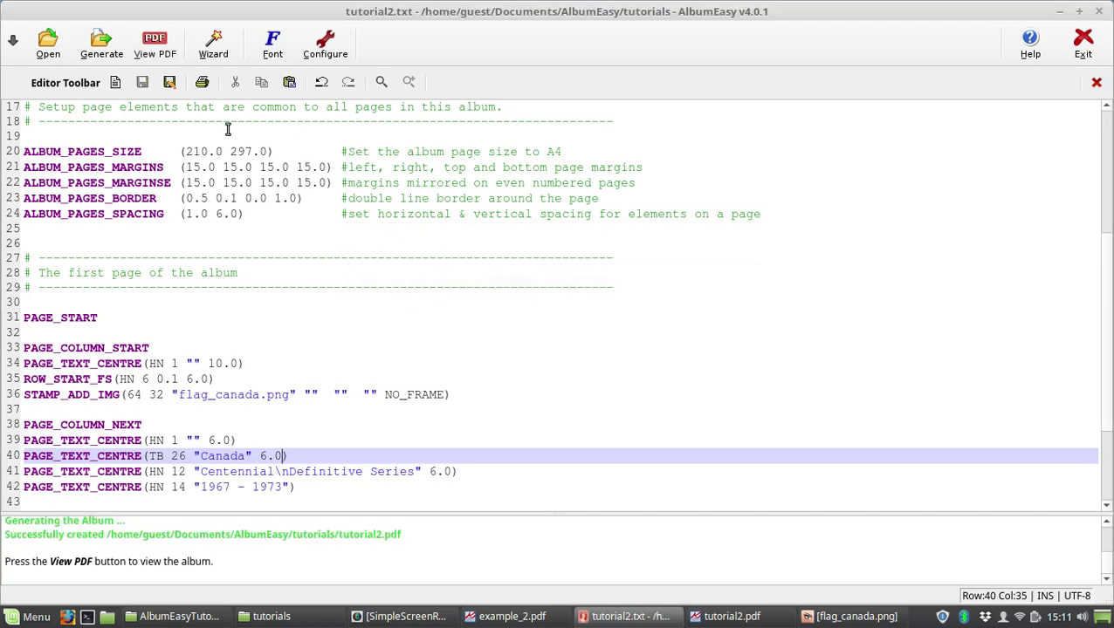
click(160, 48)
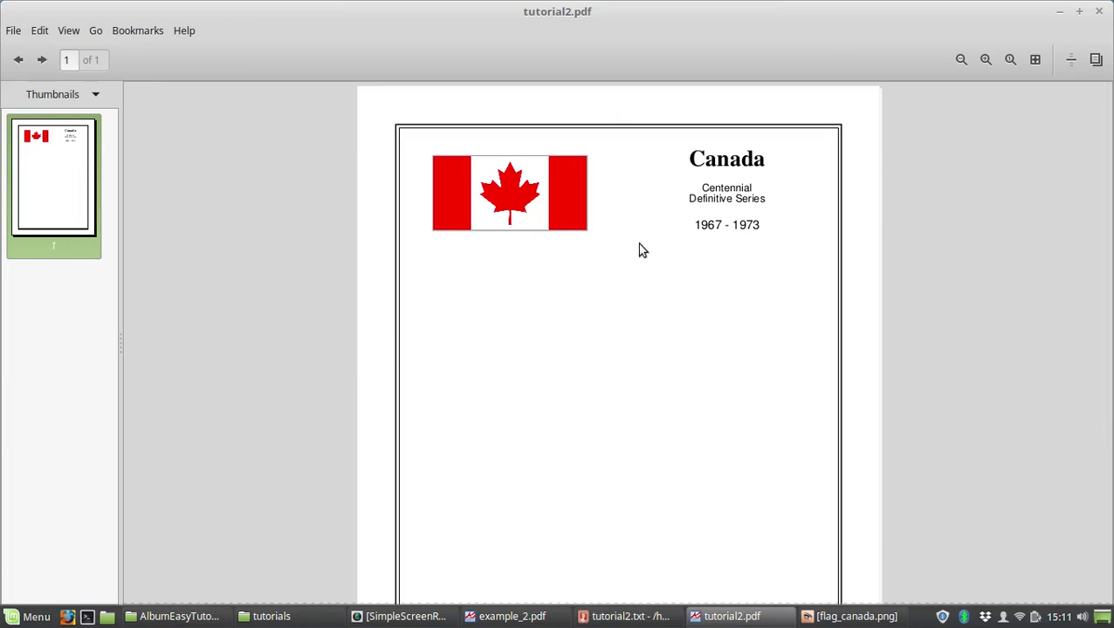
key(alt+Tab)
key(alt+Tab)
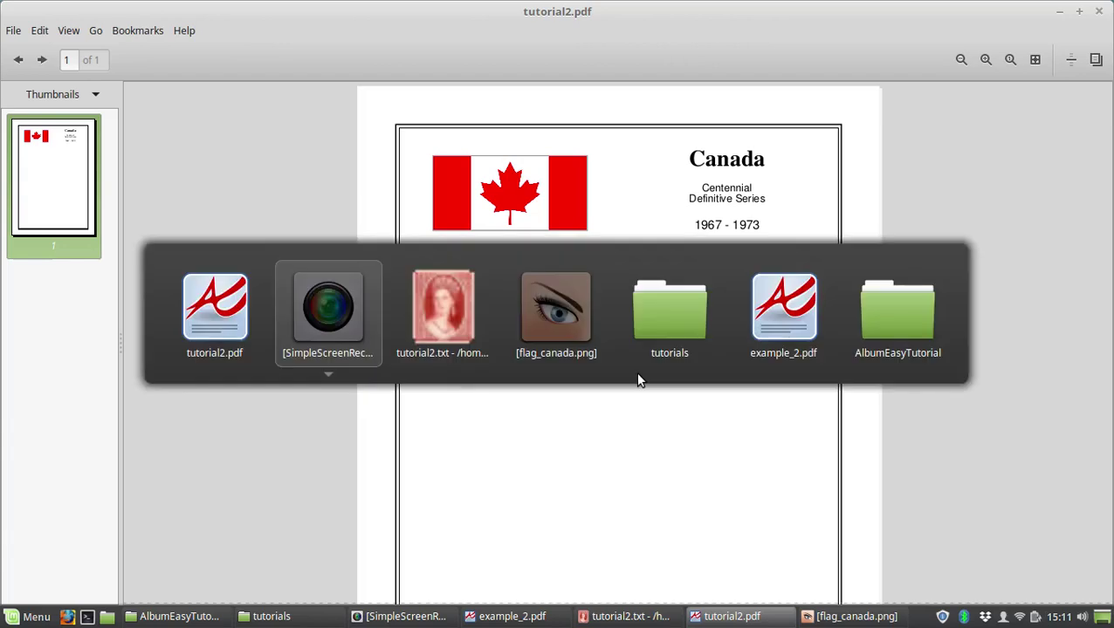
Copy the ROW_START_FS command from line 35 to line 46, directly below PAGE_COLUMN_STOP
scroll(304, 437, down, 3)
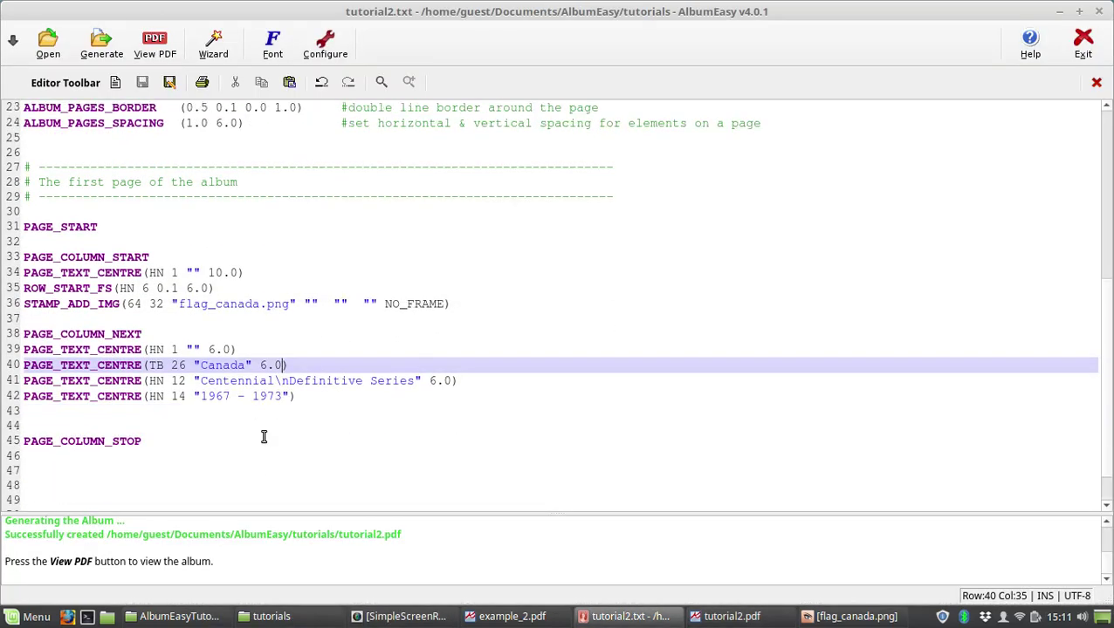
click(205, 426)
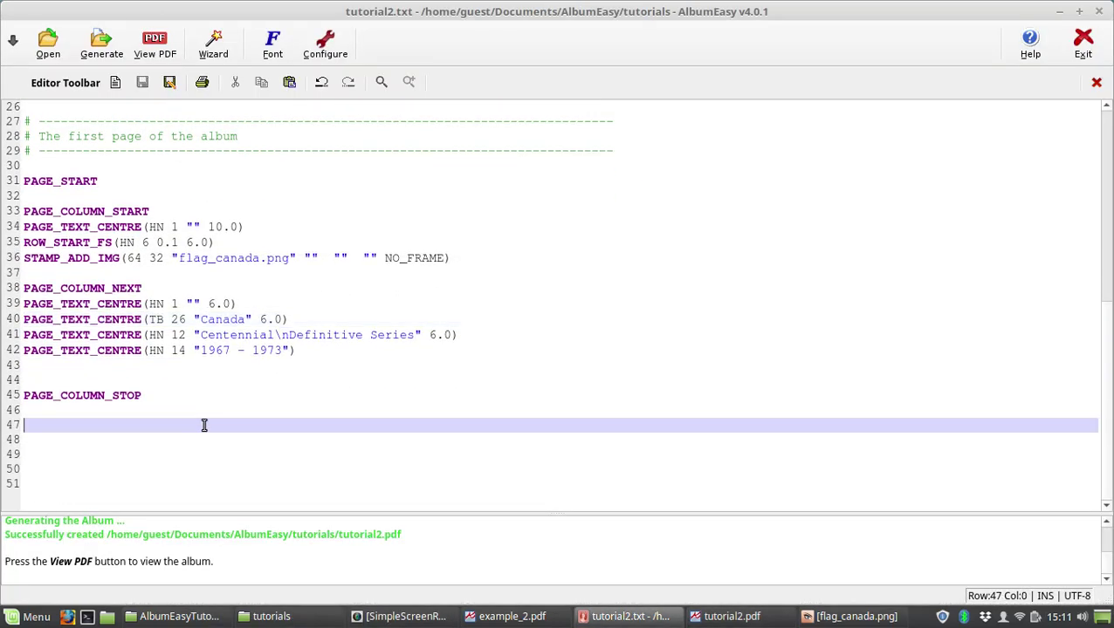
click(220, 244)
key(Home)
key(shift+End)
key(ctrl+c)
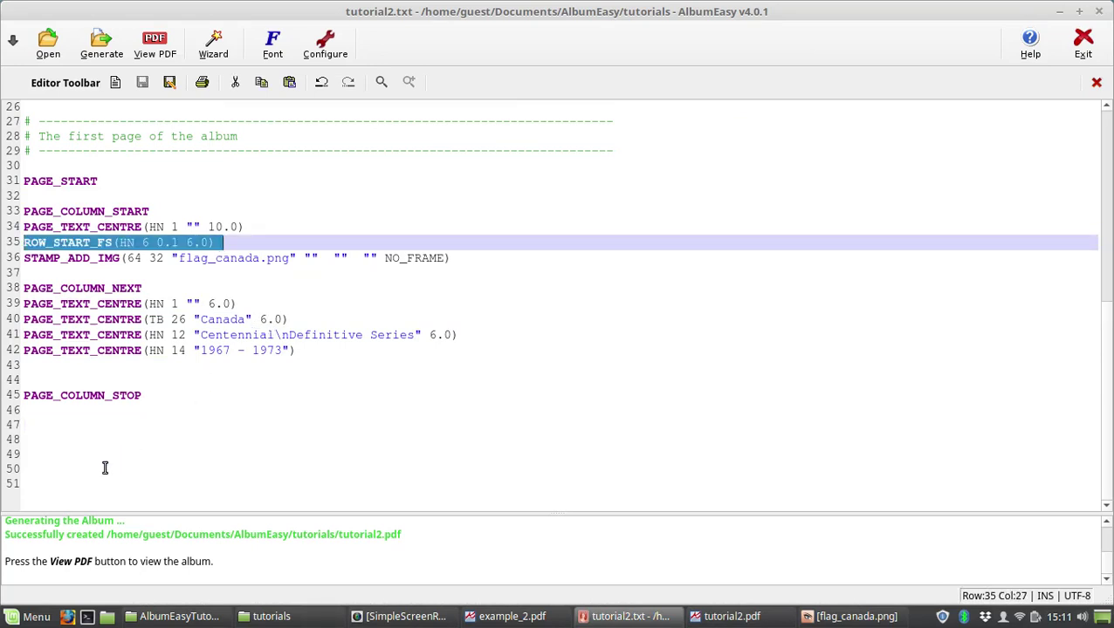
click(133, 418)
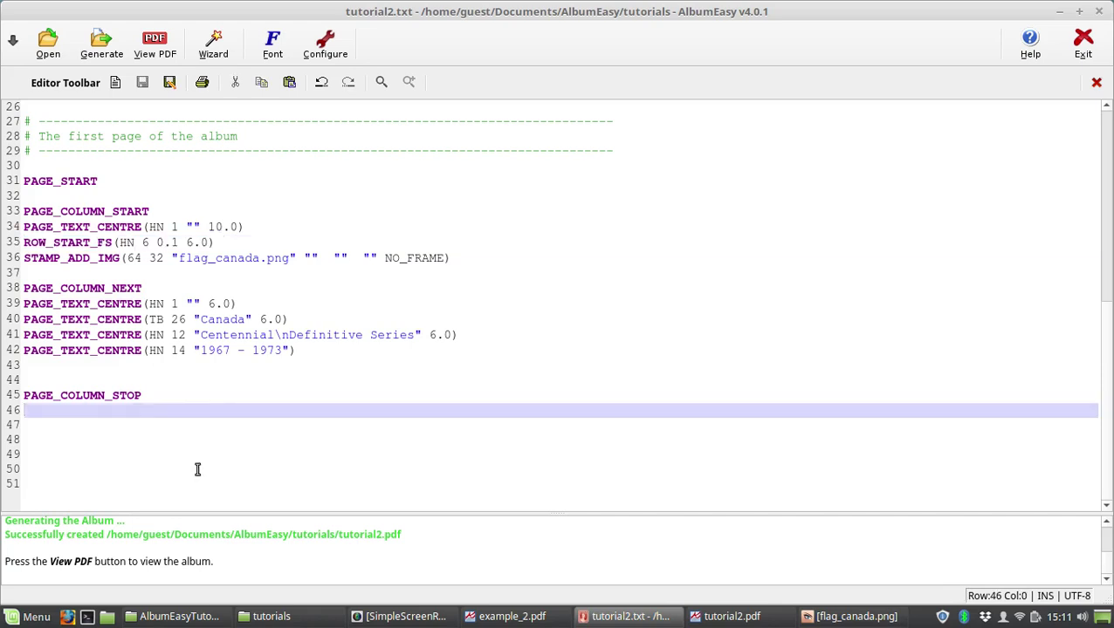
key(ctrl+v)
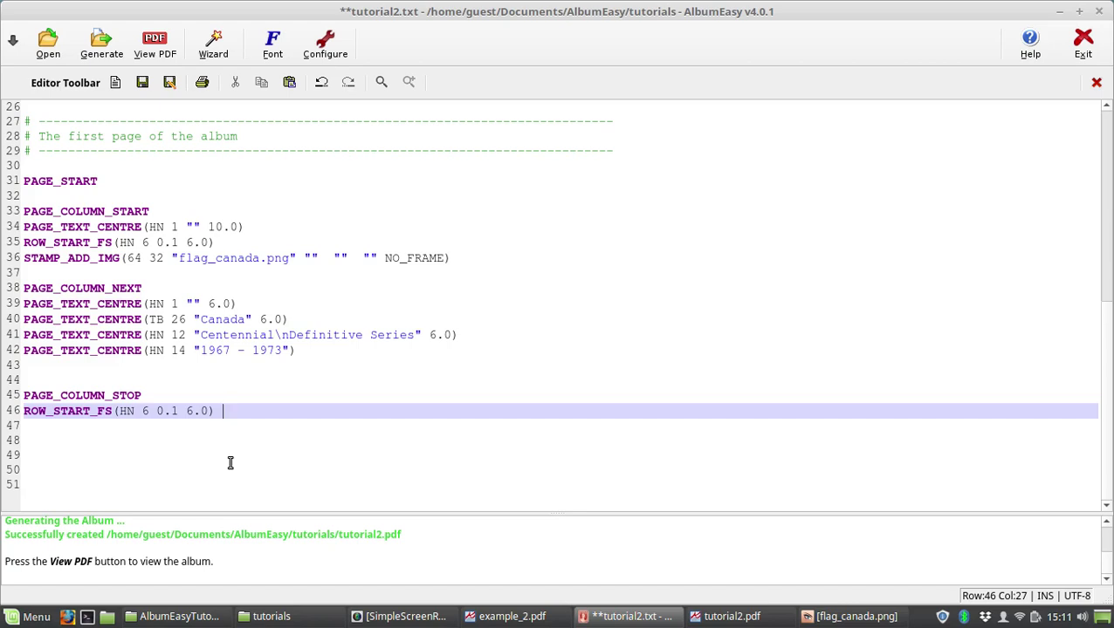
Change the font size to 8 and the spacing to 8.0 in the ROW_START_FS command on line 46
key(Left)
key(Left)
key(Left)
key(Left)
key(Left)
key(Left)
key(Left)
key(Left)
key(Left)
key(Left)
key(Left)
key(Left)
key(Right)
key(shift+Right)
text(8)
key(Right)
key(Right)
key(Right)
key(Right)
key(Right)
key(shift+Right)
text(8)
click(229, 416)
Add STAMP_ADD(30 25 "" "" "1c\nBrown" "") on a new line 47 below the ROW_START_FS command
key(Return)
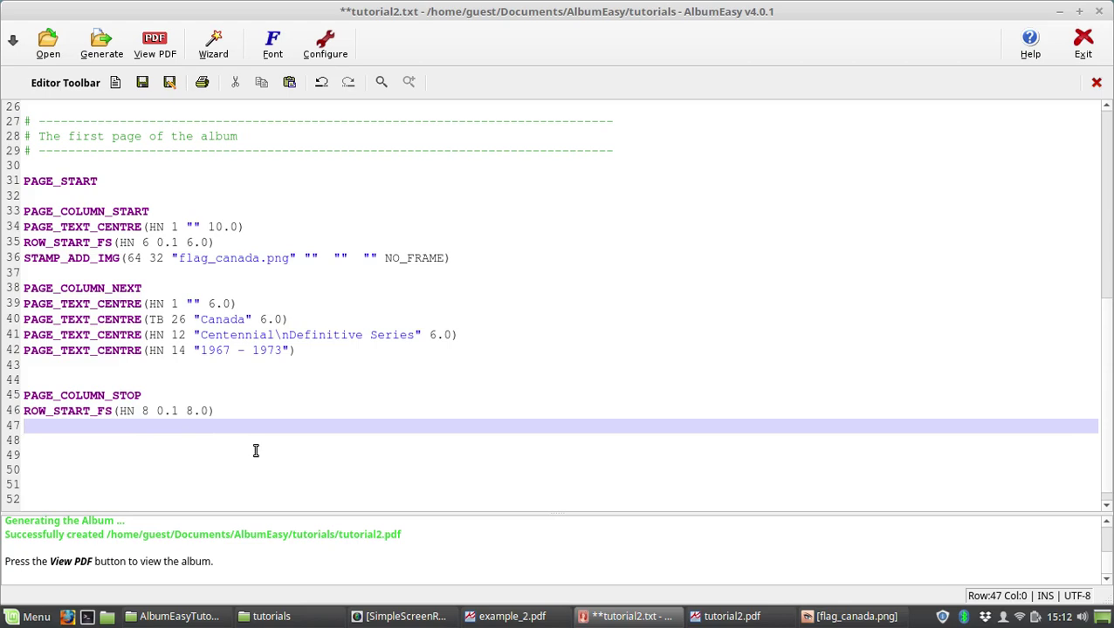
text(STAMP_ADD)
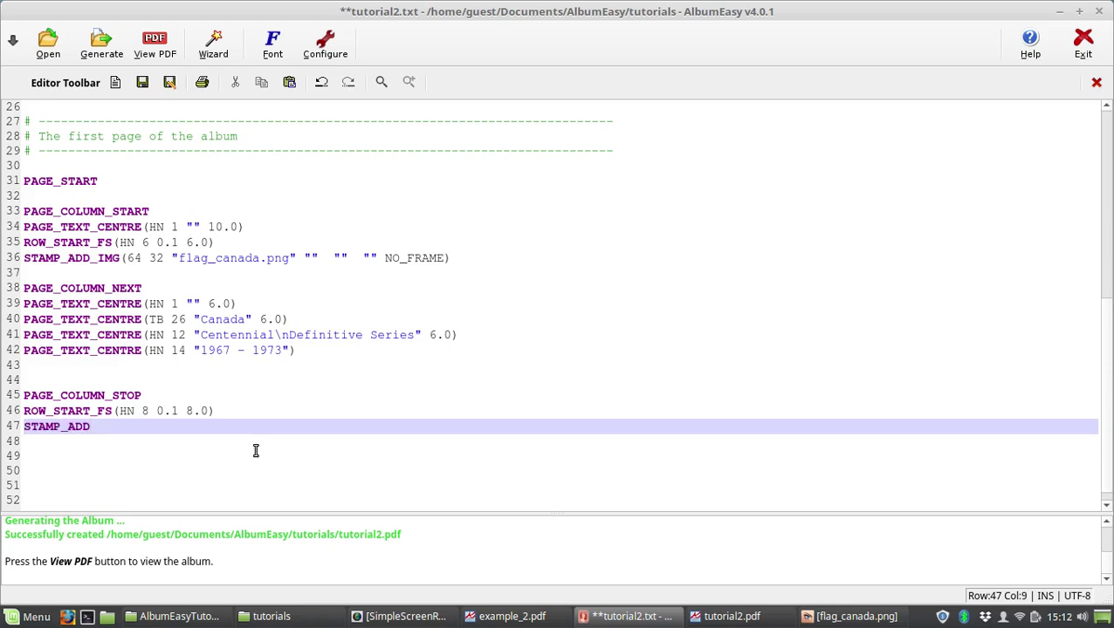
text((30 25)
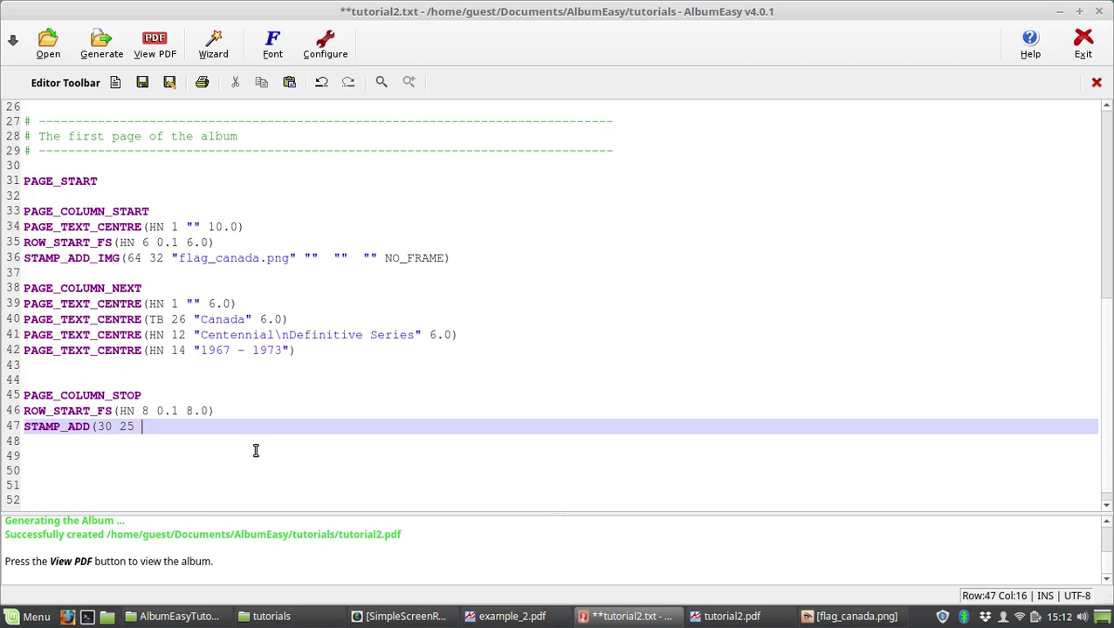
text( "" "" "1c\nBrown" ""))
Duplicate the line 47 STAMP_ADD command twice, filling lines 48 and 49
click(245, 426)
key(ctrl+d)
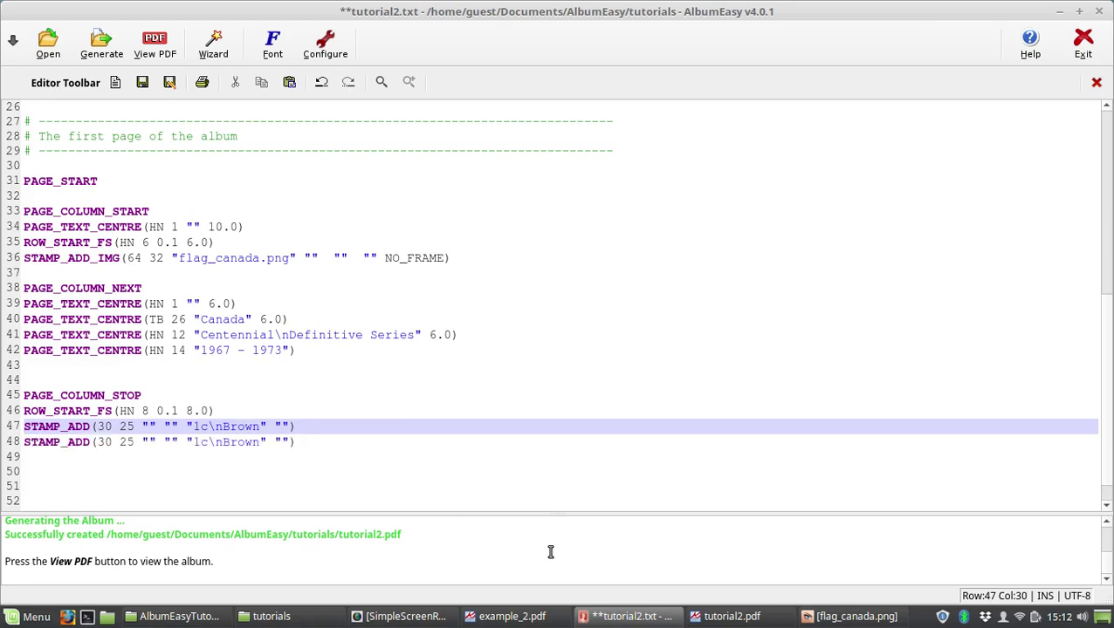
key(ctrl+d)
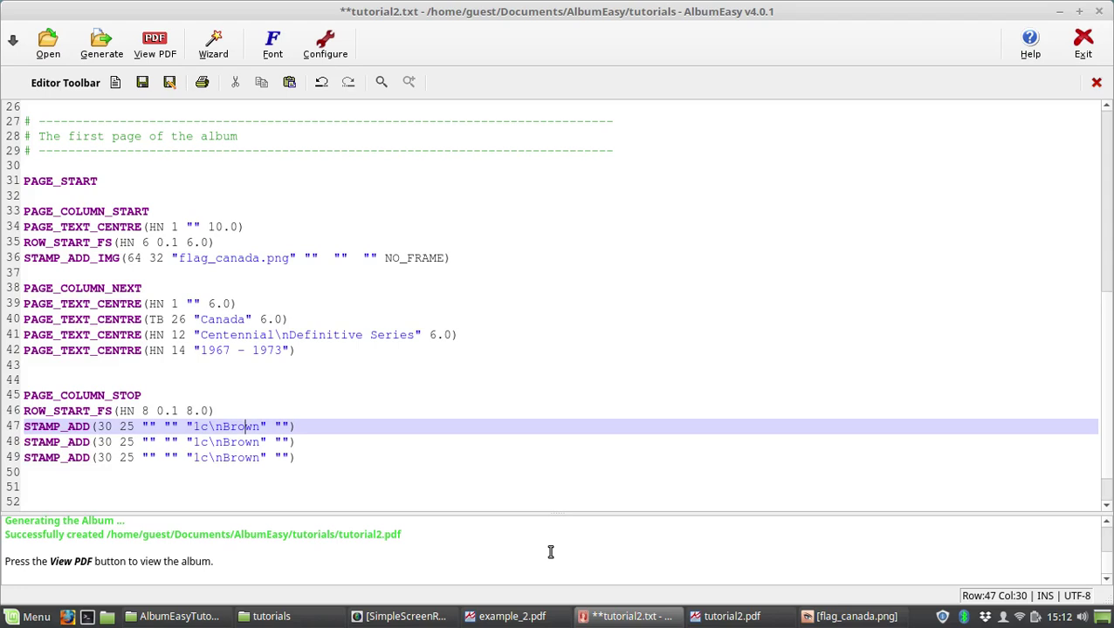
Change the denominations in the duplicated STAMP_ADD commands to 2c on line 48 and 3c on line 49
click(196, 442)
key(shift+Left)
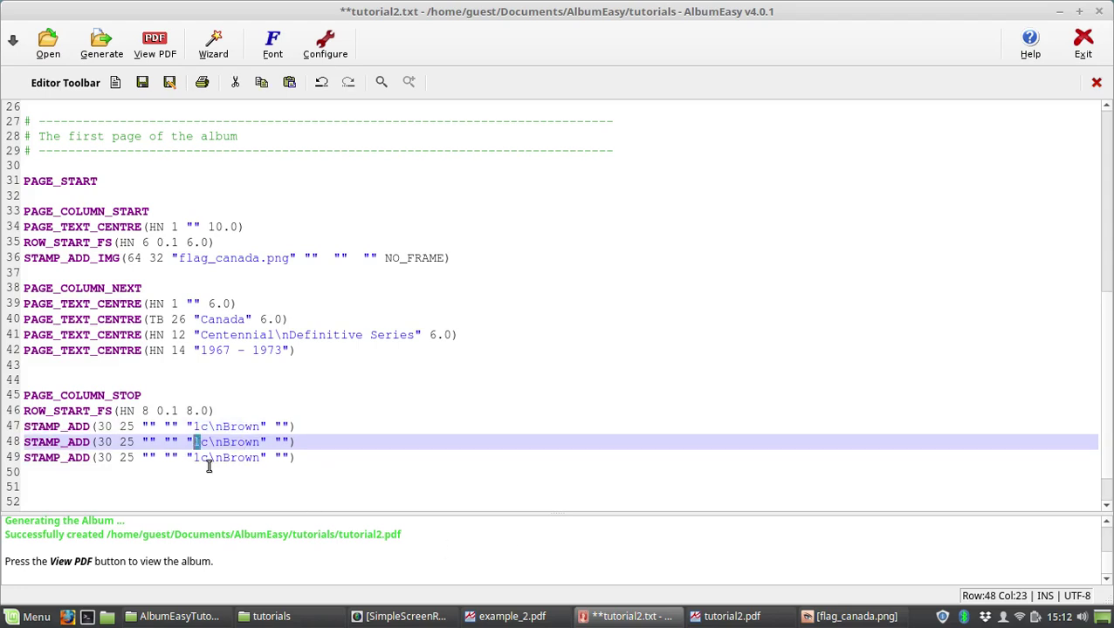
text(2)
key(Down)
key(shift+Left)
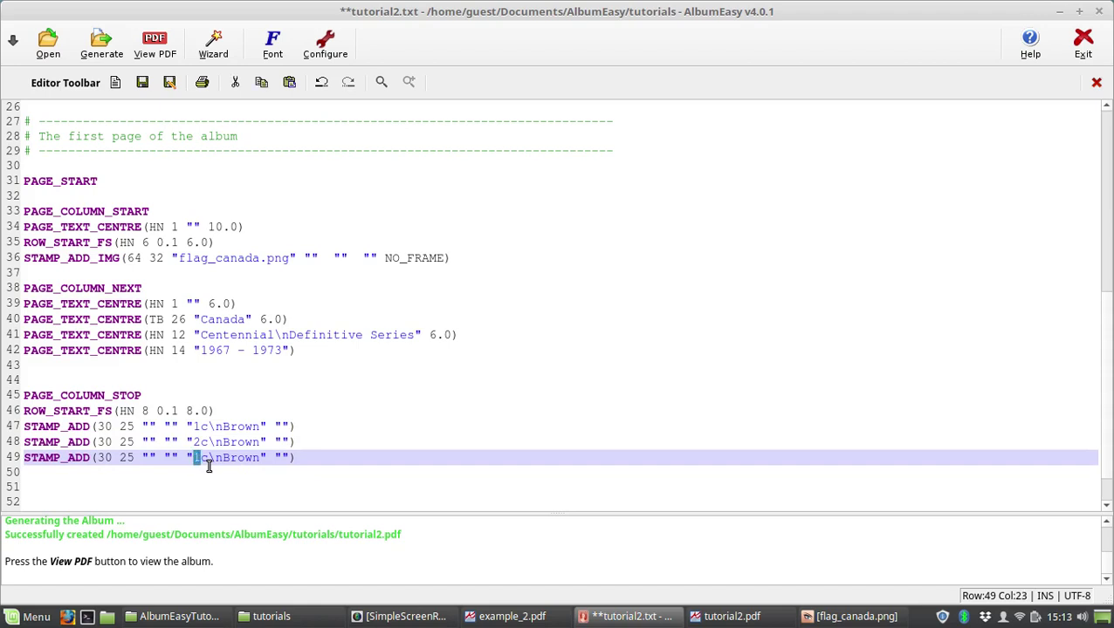
text(3)
Replace the colour in the 2c STAMP_ADD command on line 48 with Green
key(Up)
key(Right)
key(Right)
key(Right)
key(shift+Right)
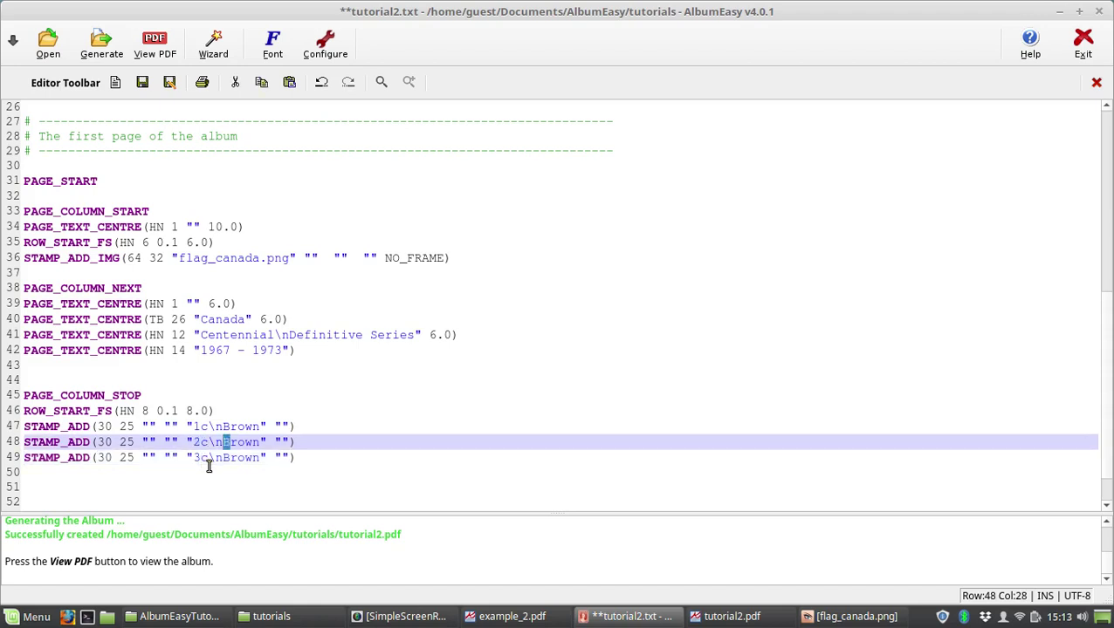
key(shift+Right)
key(shift+Right)
key(shift+Right)
key(shift+Right)
text(Green)
key(Down)
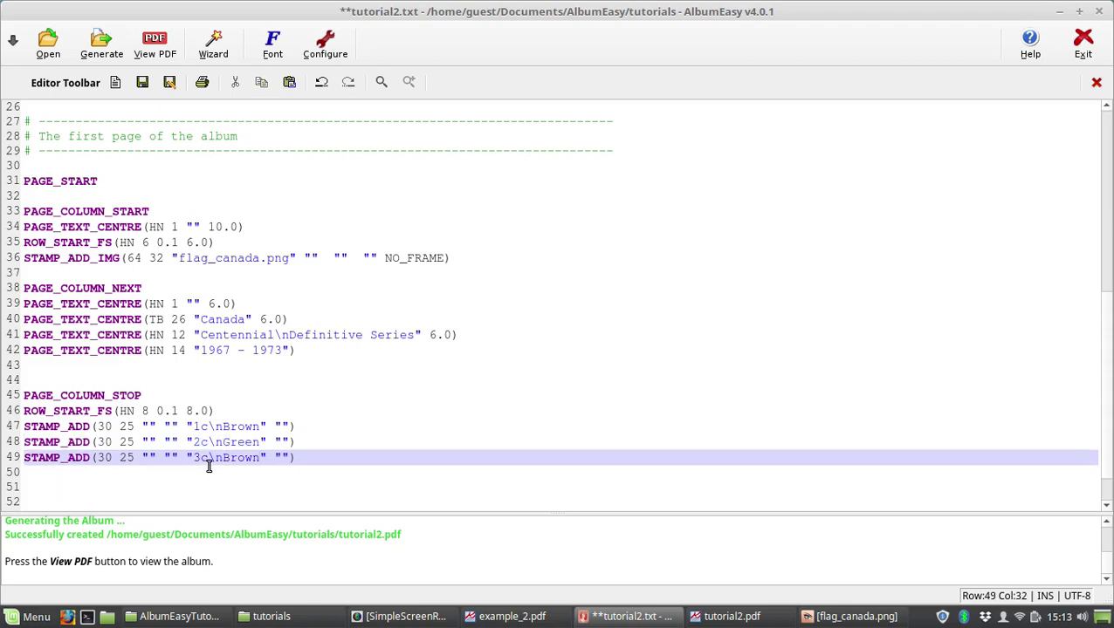
Replace the colour in the 3c STAMP_ADD command on line 49 with Purple
key(BackSpace)
key(BackSpace)
key(BackSpace)
key(BackSpace)
key(BackSpace)
text(Purple)
Save the changes, regenerate the album and inspect the new stamp row enlarged in the resulting PDF
click(99, 40)
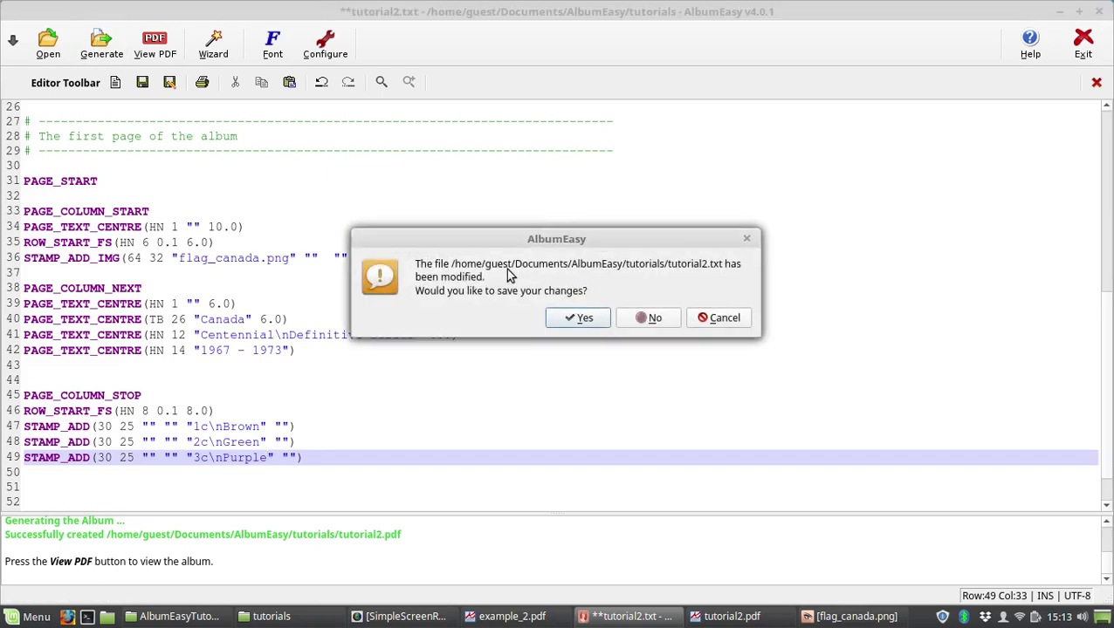
click(585, 319)
click(157, 54)
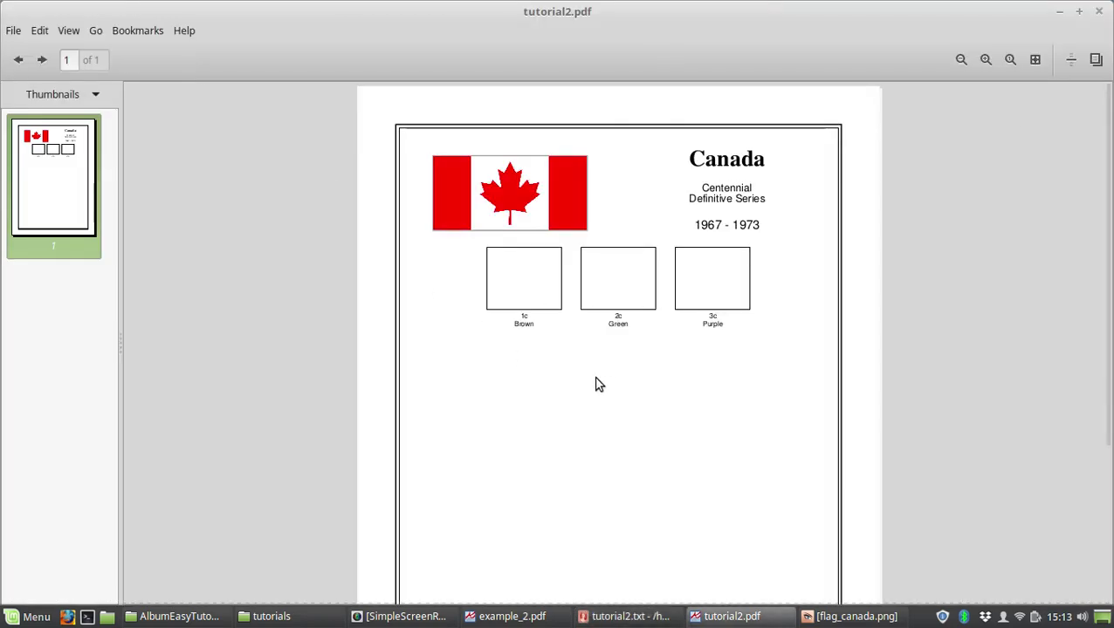
click(986, 61)
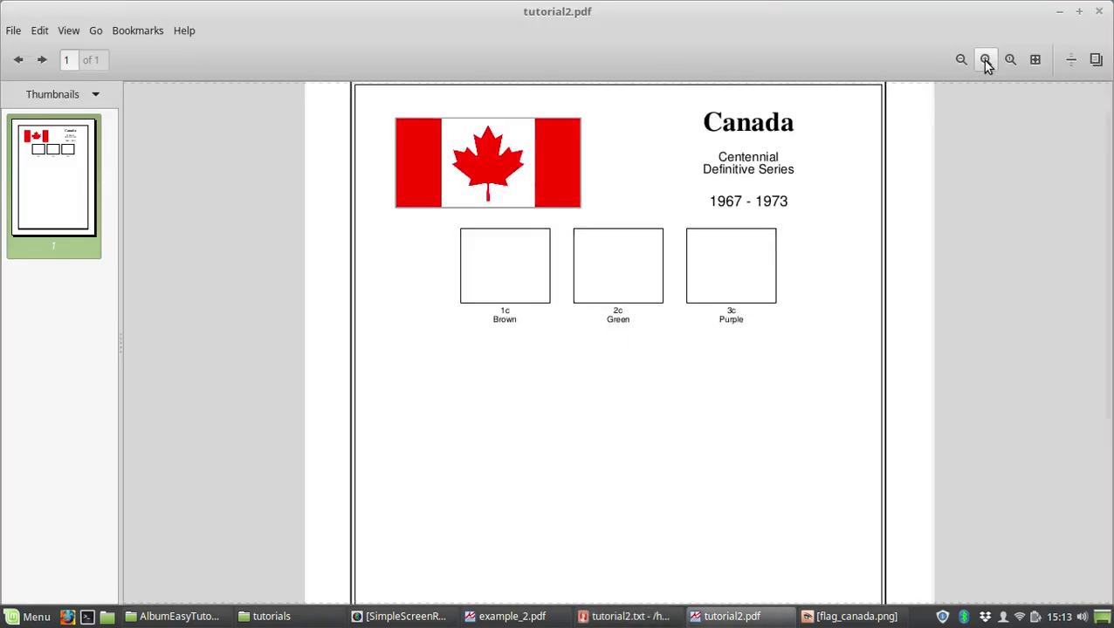
click(986, 61)
scroll(841, 219, up, 3)
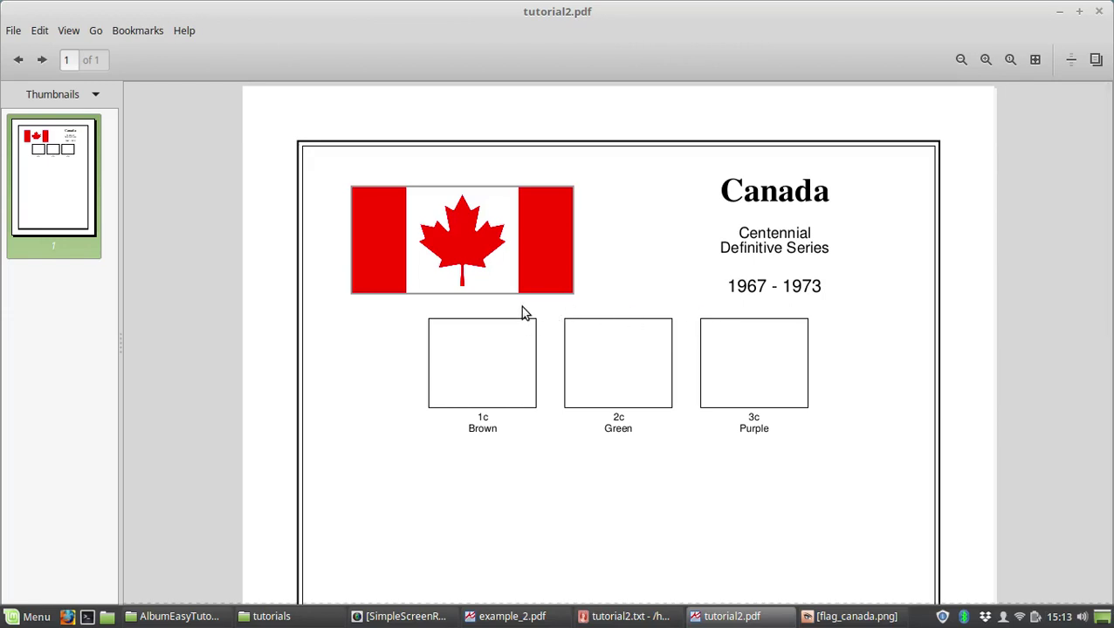
Back in AlbumEasy, copy the line 34 PAGE_TEXT_CENTRE(HN 1 "" 10.0) spacer command to a new line directly below PAGE_COLUMN_STOP
key(alt+Tab)
key(alt+Tab)
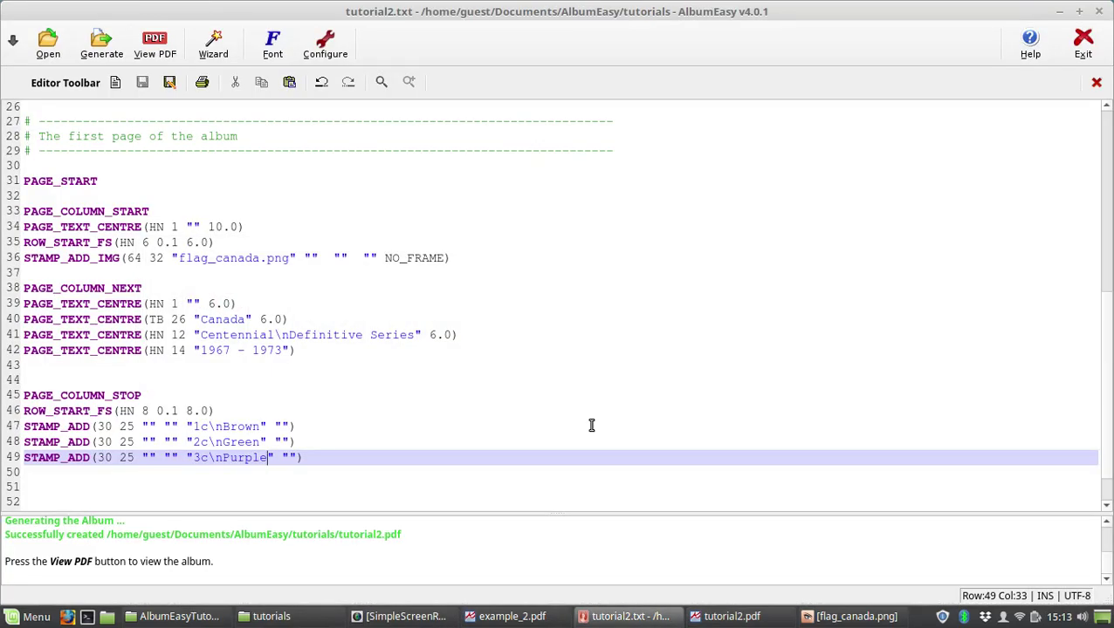
click(265, 228)
key(Home)
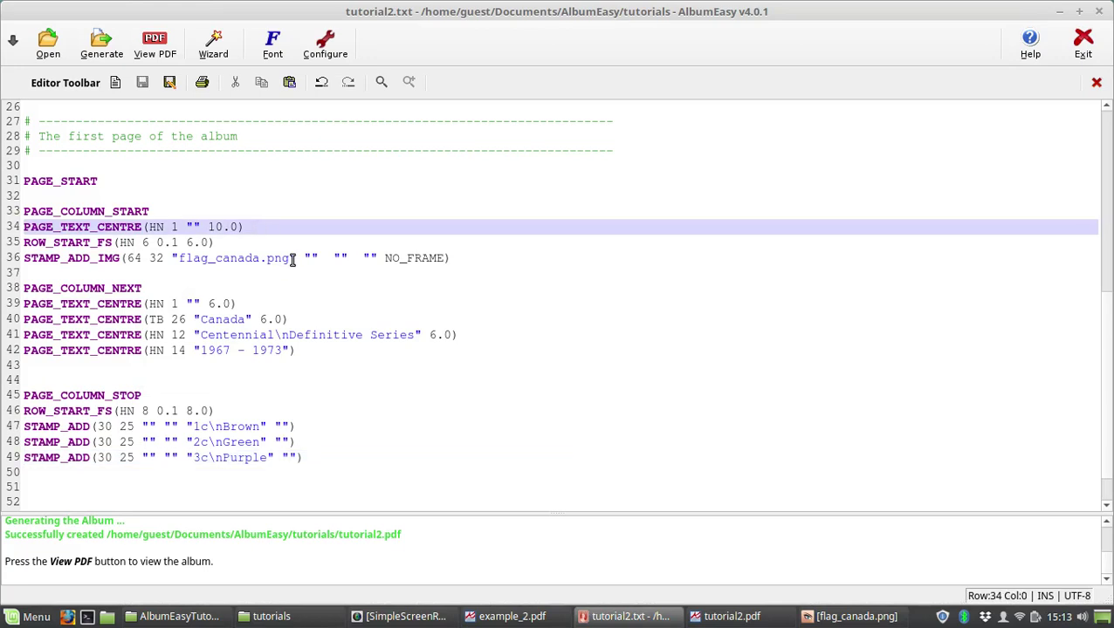
key(shift+End)
key(ctrl+c)
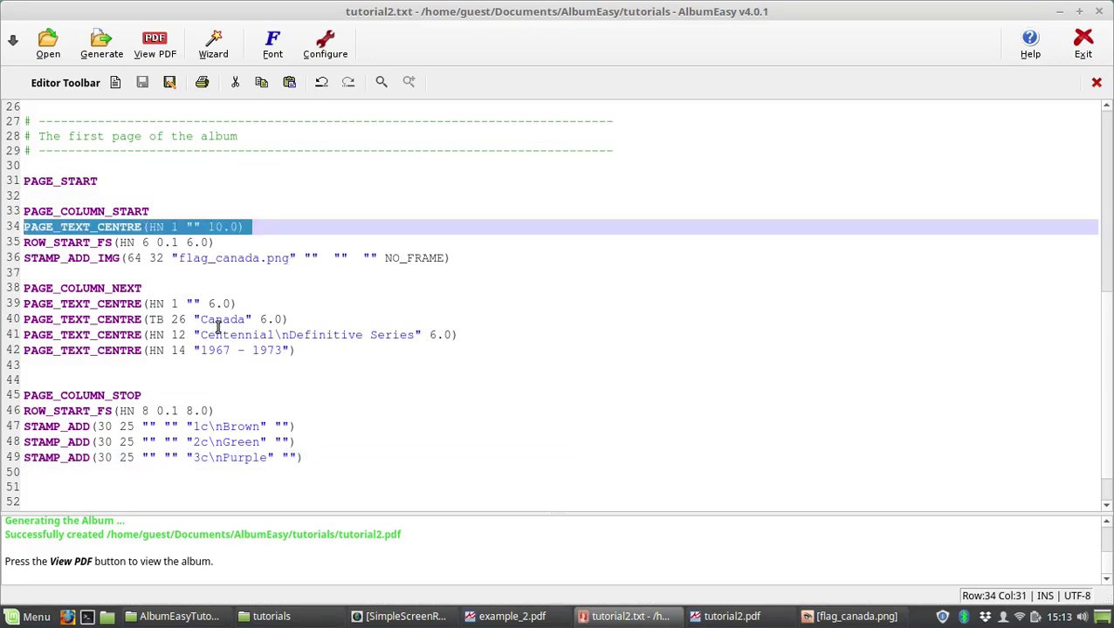
click(159, 395)
key(Return)
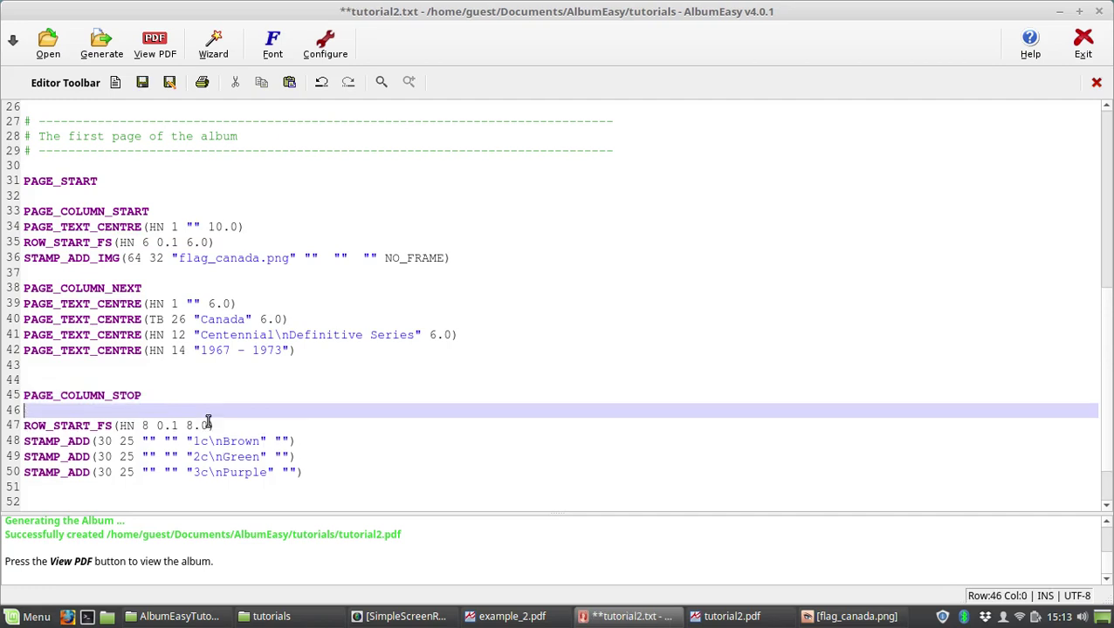
key(ctrl+v)
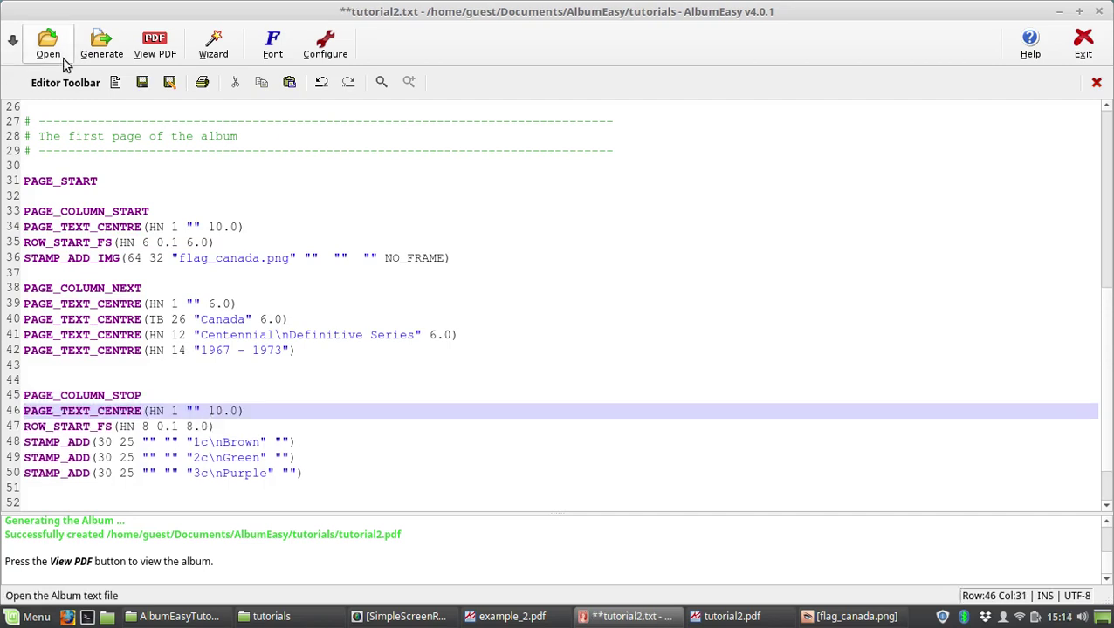
Save and regenerate the album, and view the PDF to check the spacing above the stamp row
click(100, 52)
click(559, 317)
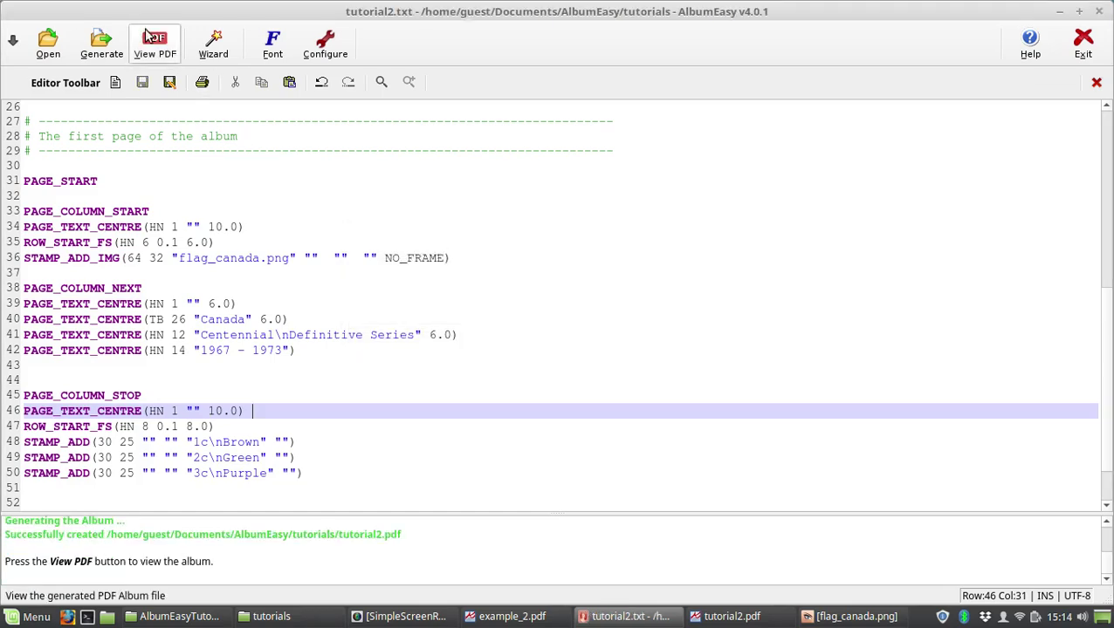
click(155, 48)
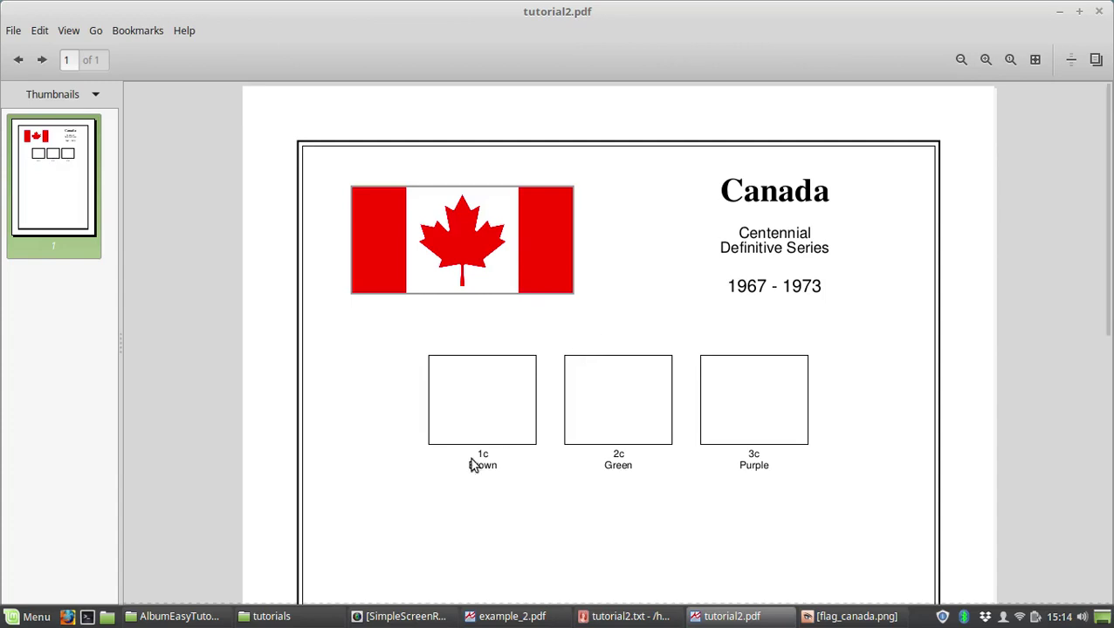
Switch to the file manager and create a folder named images inside the tutorials folder
click(271, 616)
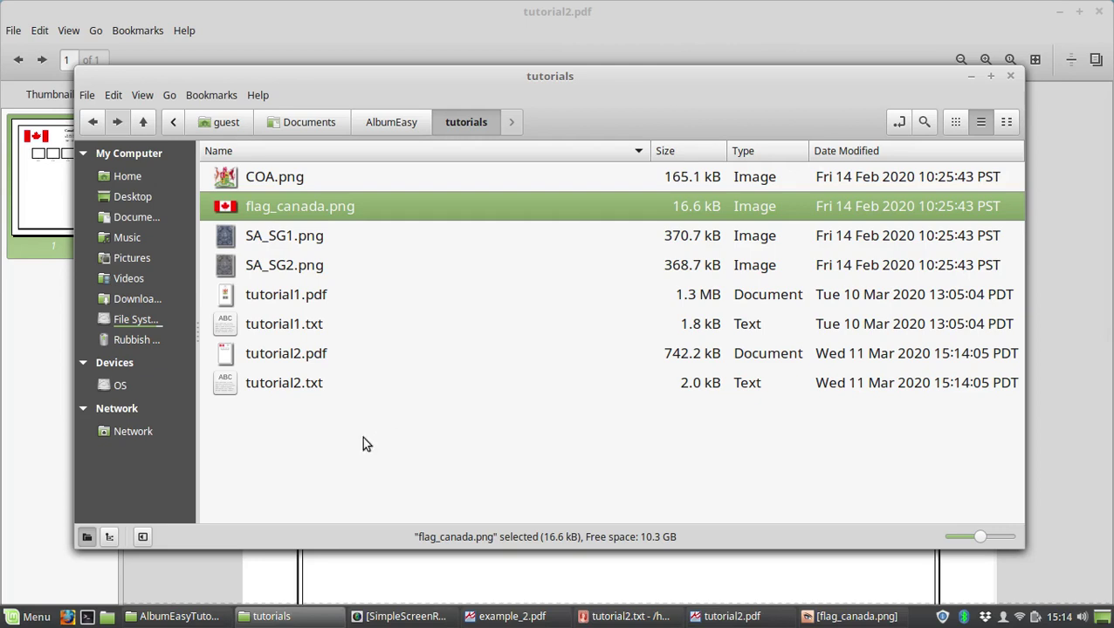
right_click(308, 421)
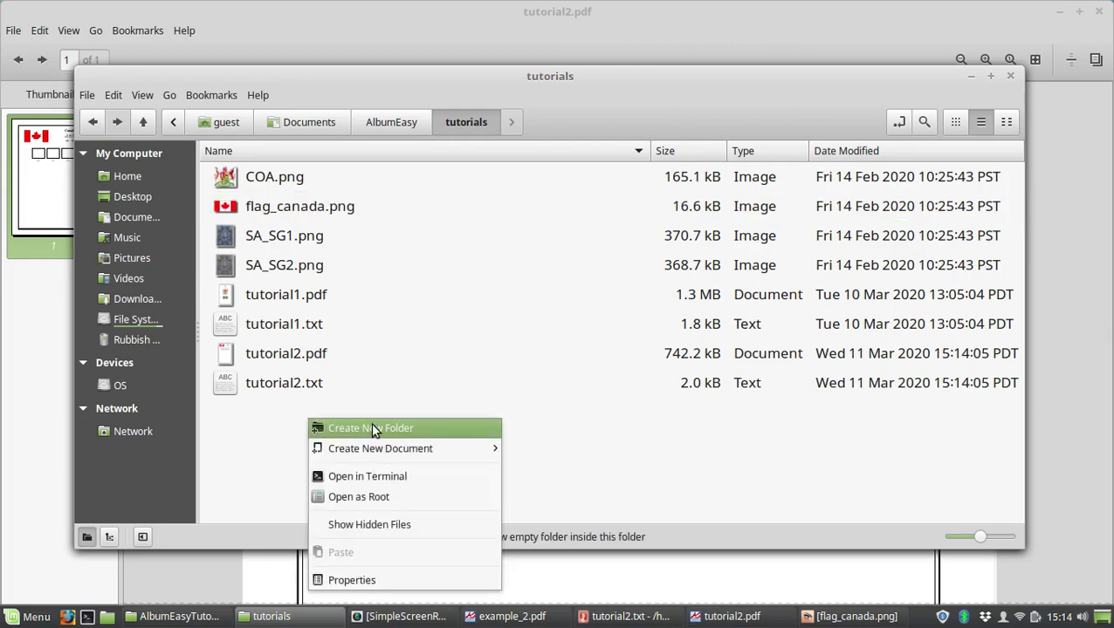
click(371, 427)
text(ima)
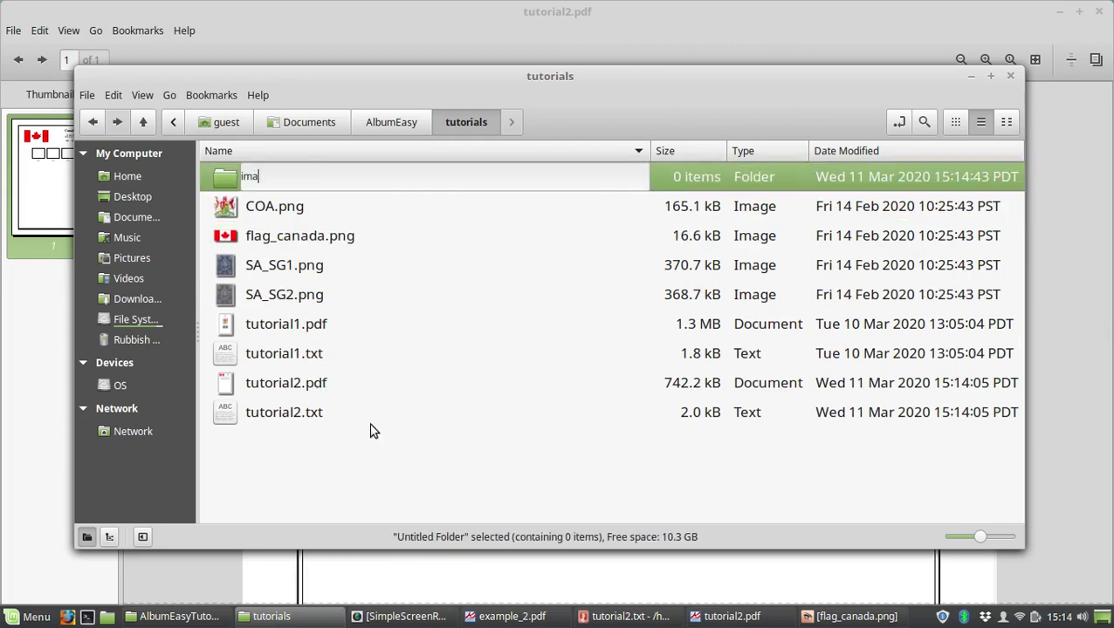
text(ges)
key(Return)
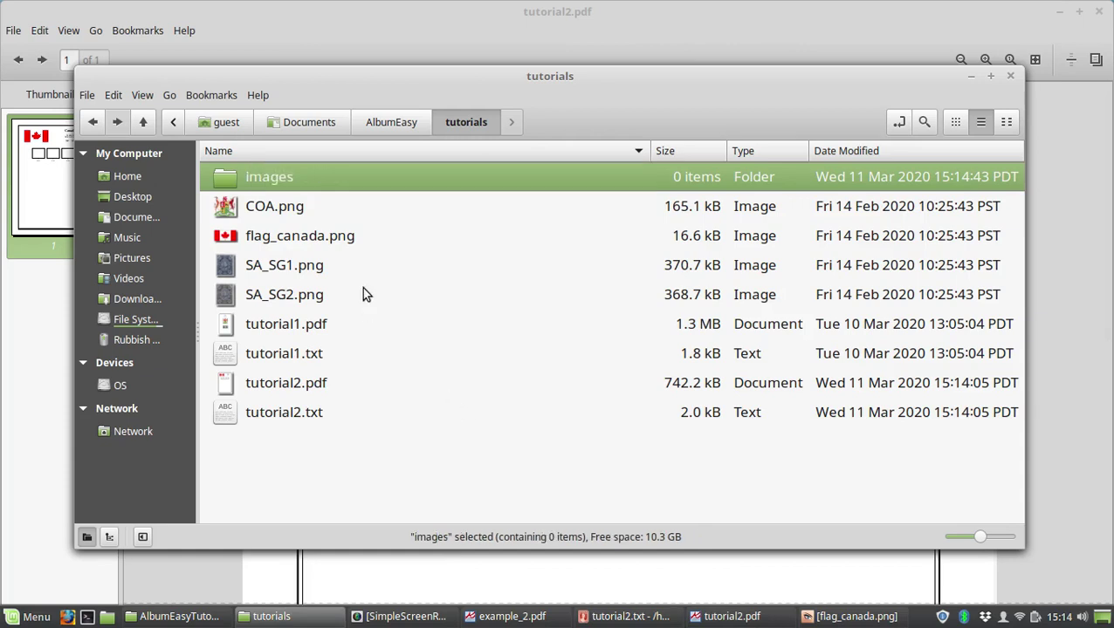
Move flag_canada.png into the images folder, check that folder's contents and return to the tutorials folder
click(270, 239)
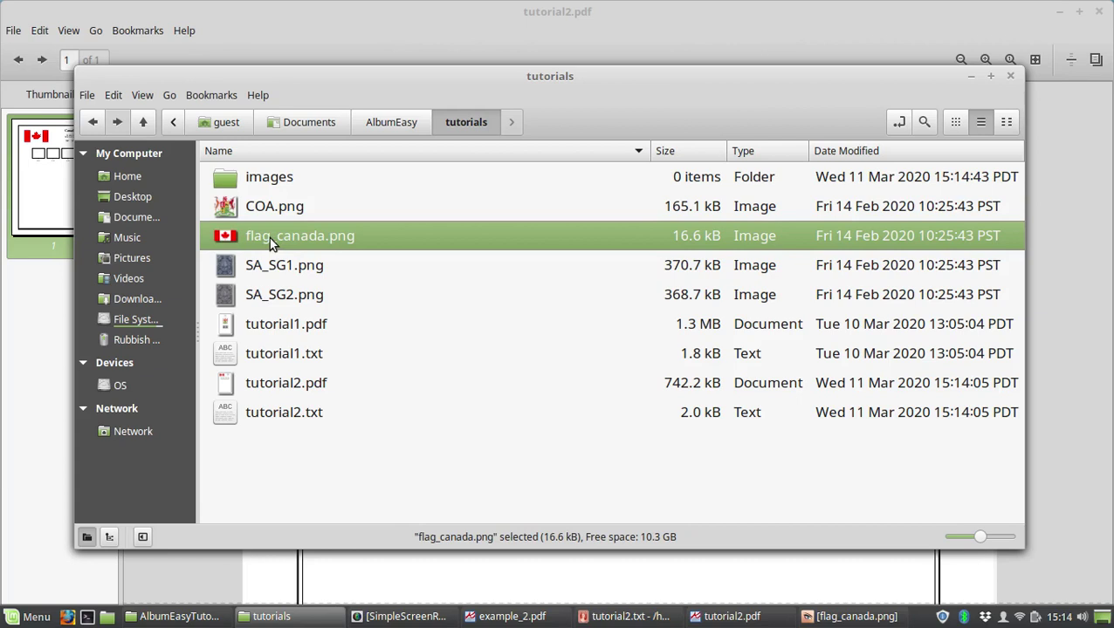
drag(269, 238, 256, 184)
double_click(257, 181)
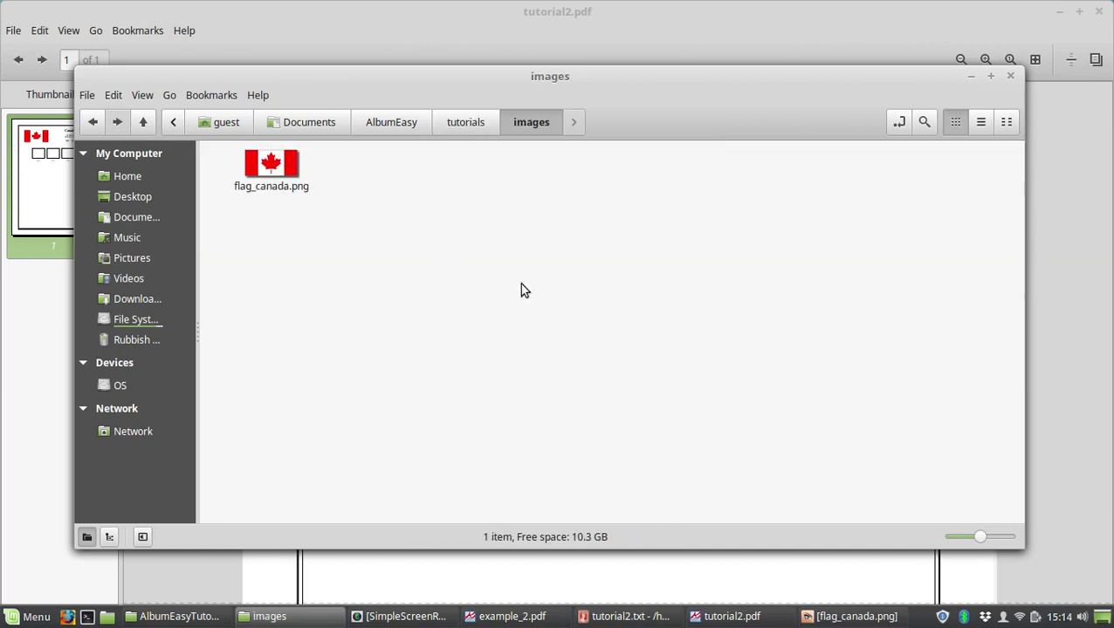
click(460, 124)
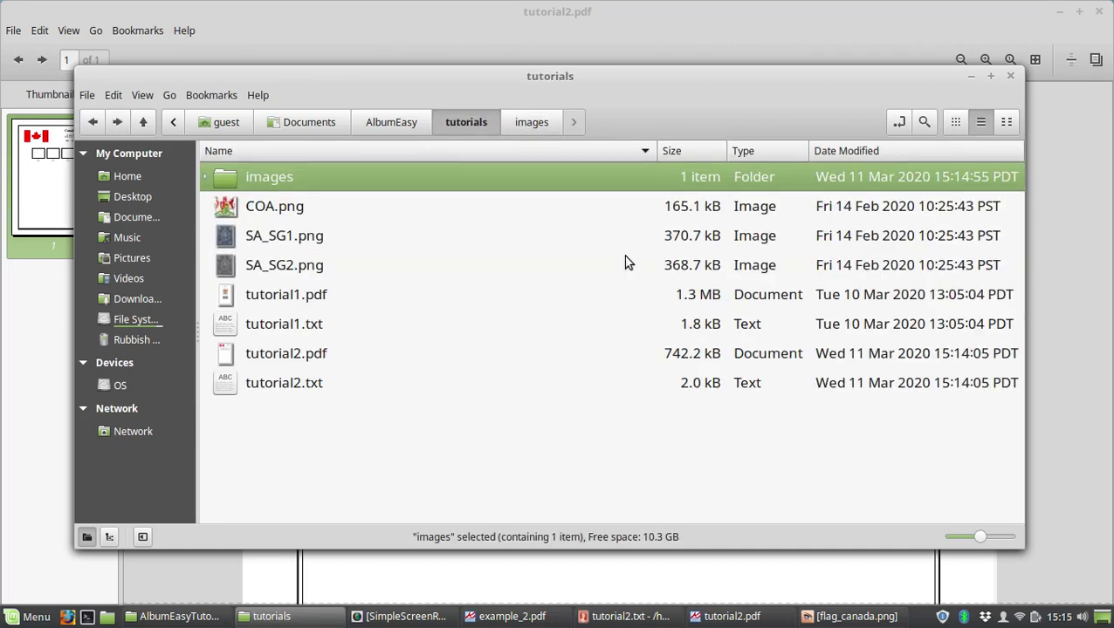
Switch to AlbumEasy and try to regenerate the album using the existing flag image path
key(alt+Tab)
key(alt+Tab)
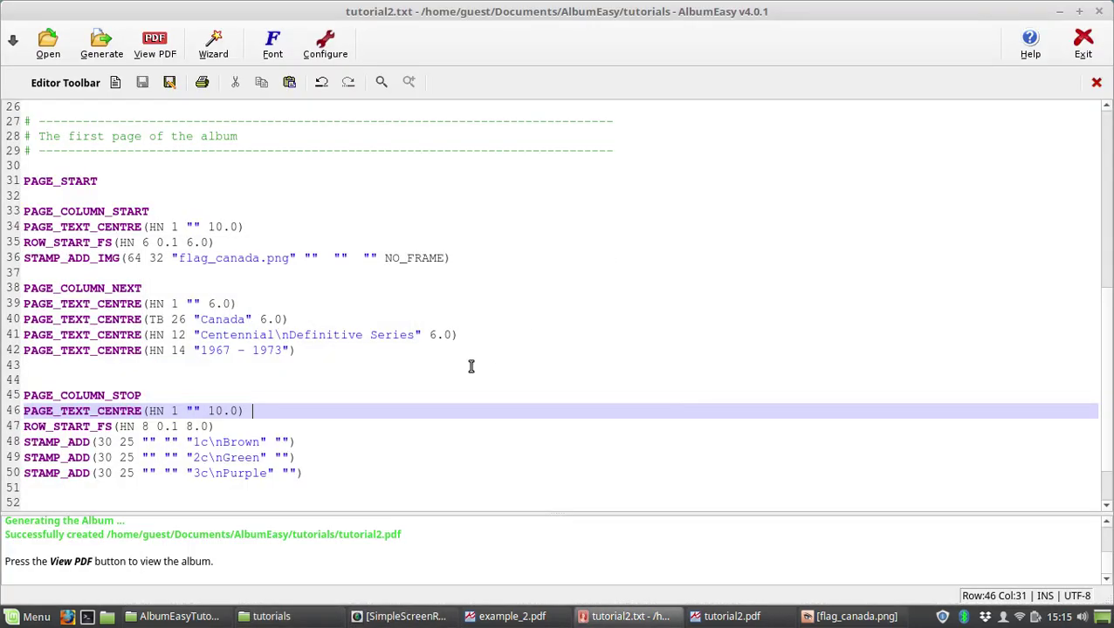
click(105, 54)
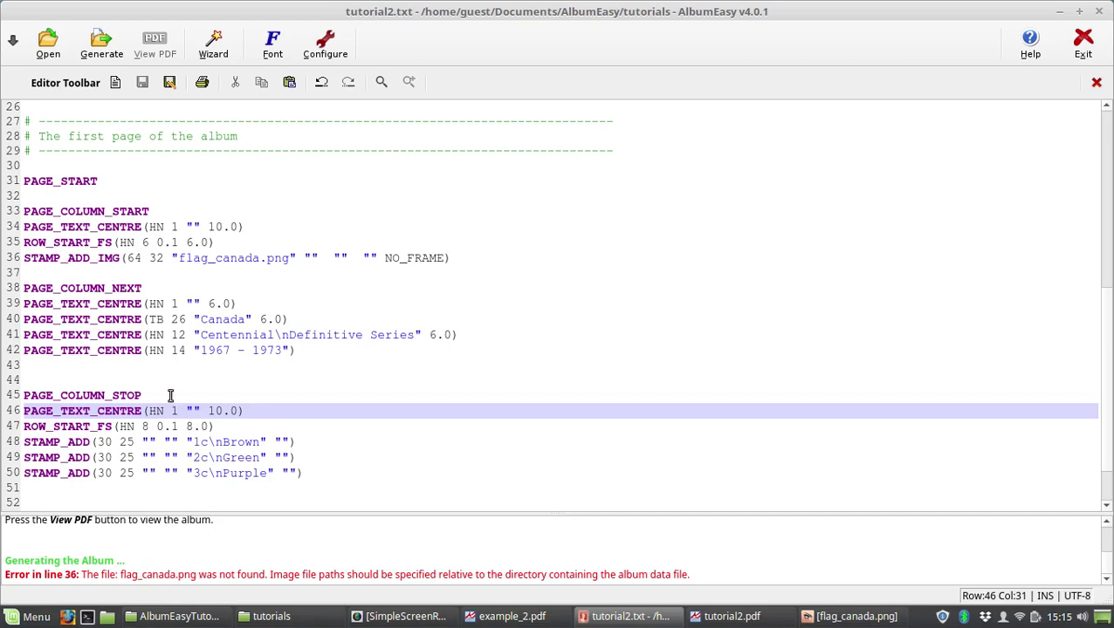
Change the image path in the line 36 STAMP_ADD_IMG command to "images/flag_canada.png"
click(84, 256)
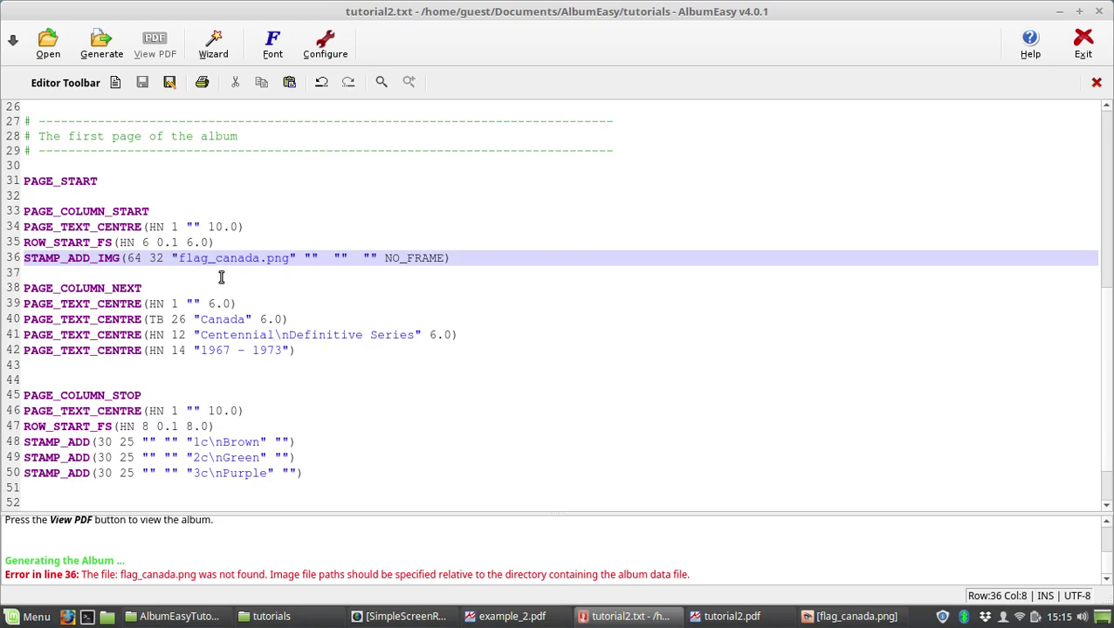
click(179, 259)
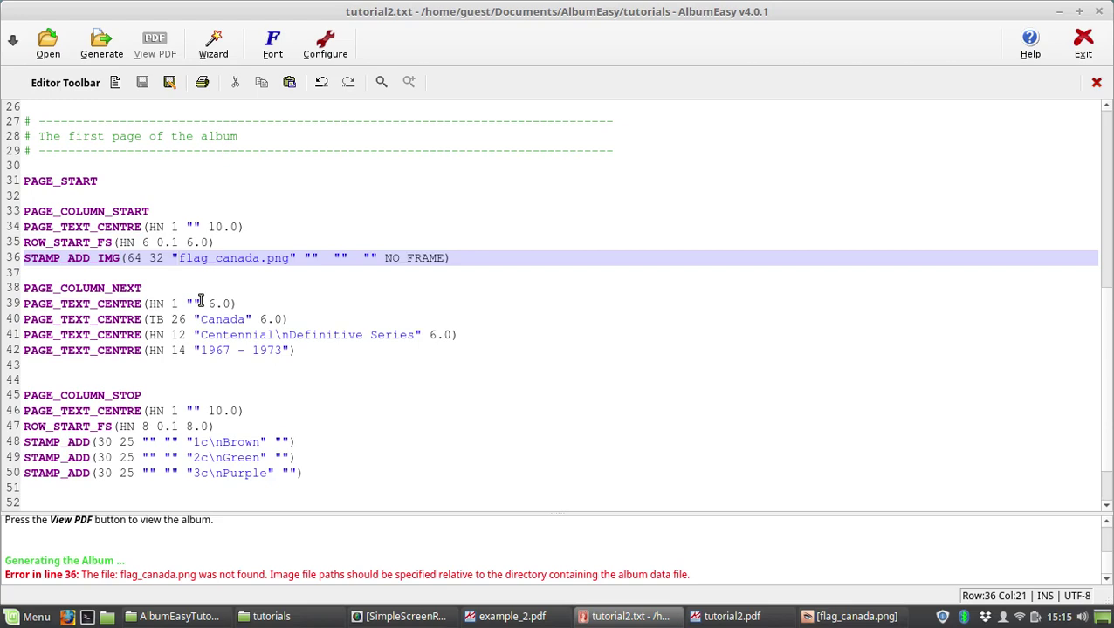
text(images)
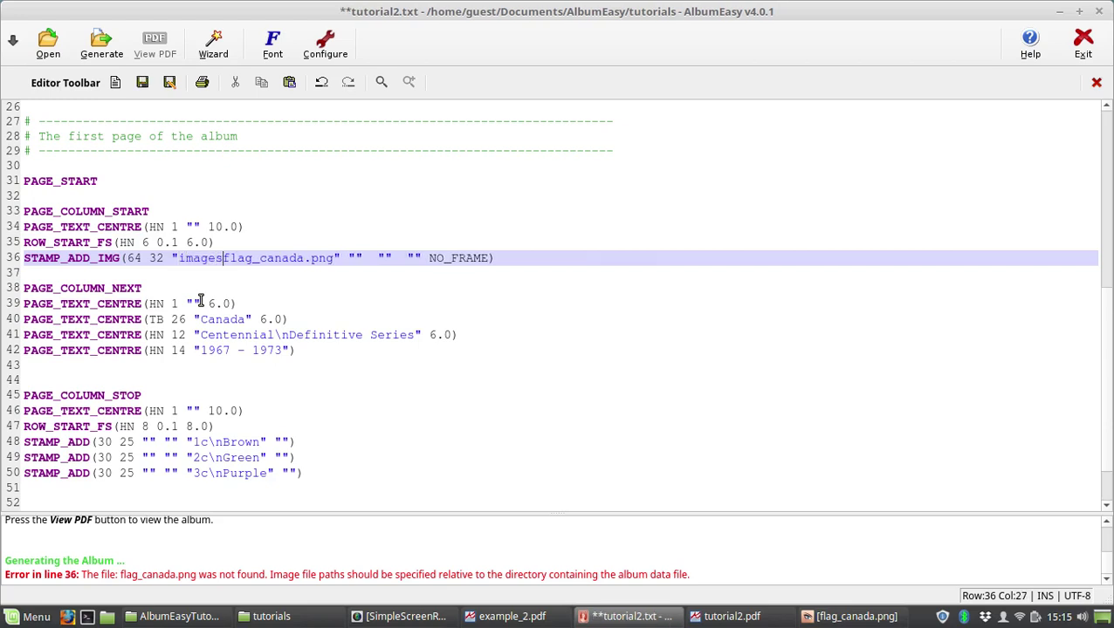
text(/)
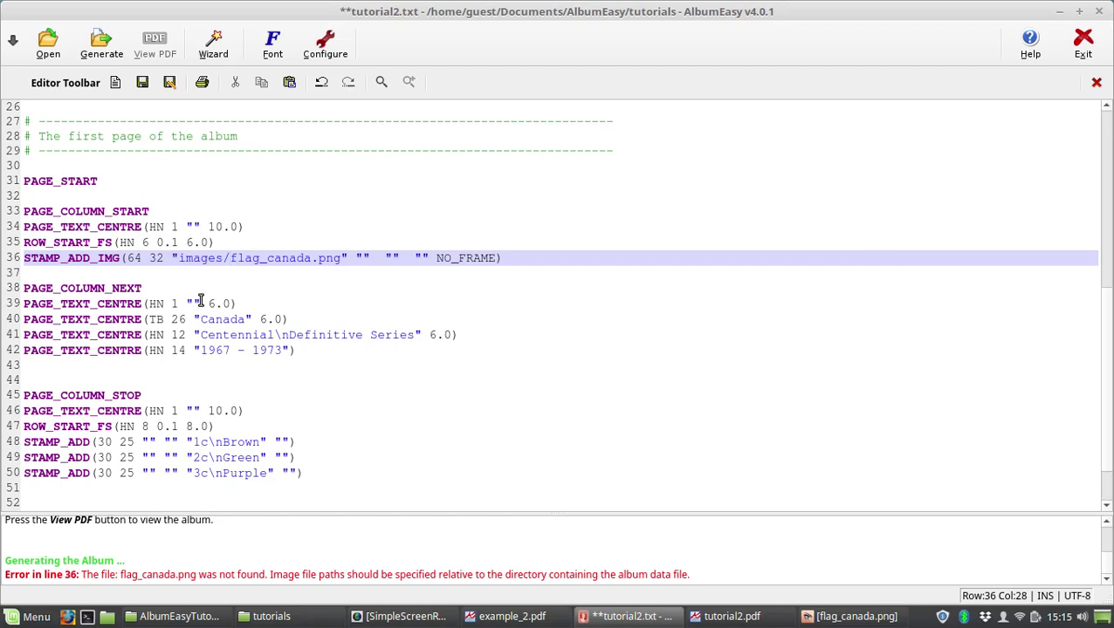
Save the corrected image path, regenerate the album and view the PDF to check the flag
click(103, 51)
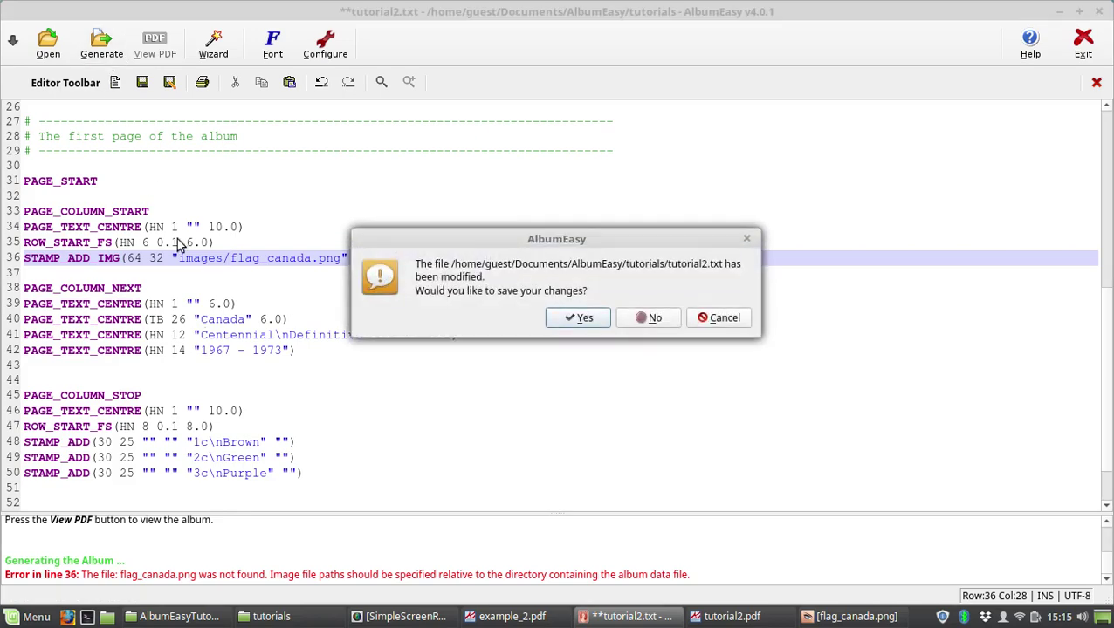
click(578, 317)
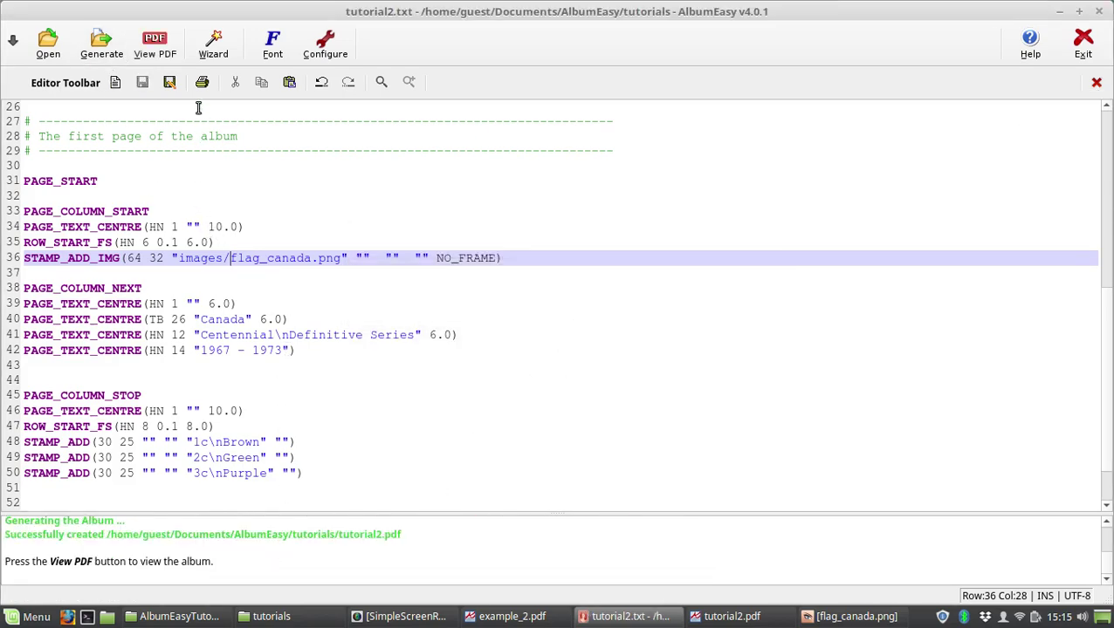
click(161, 47)
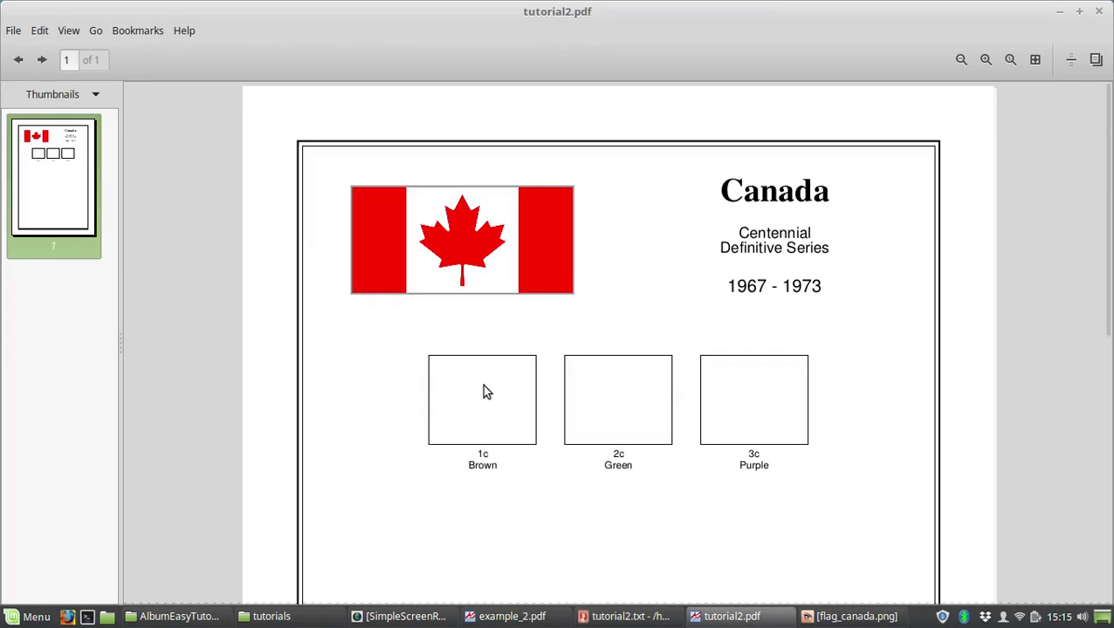